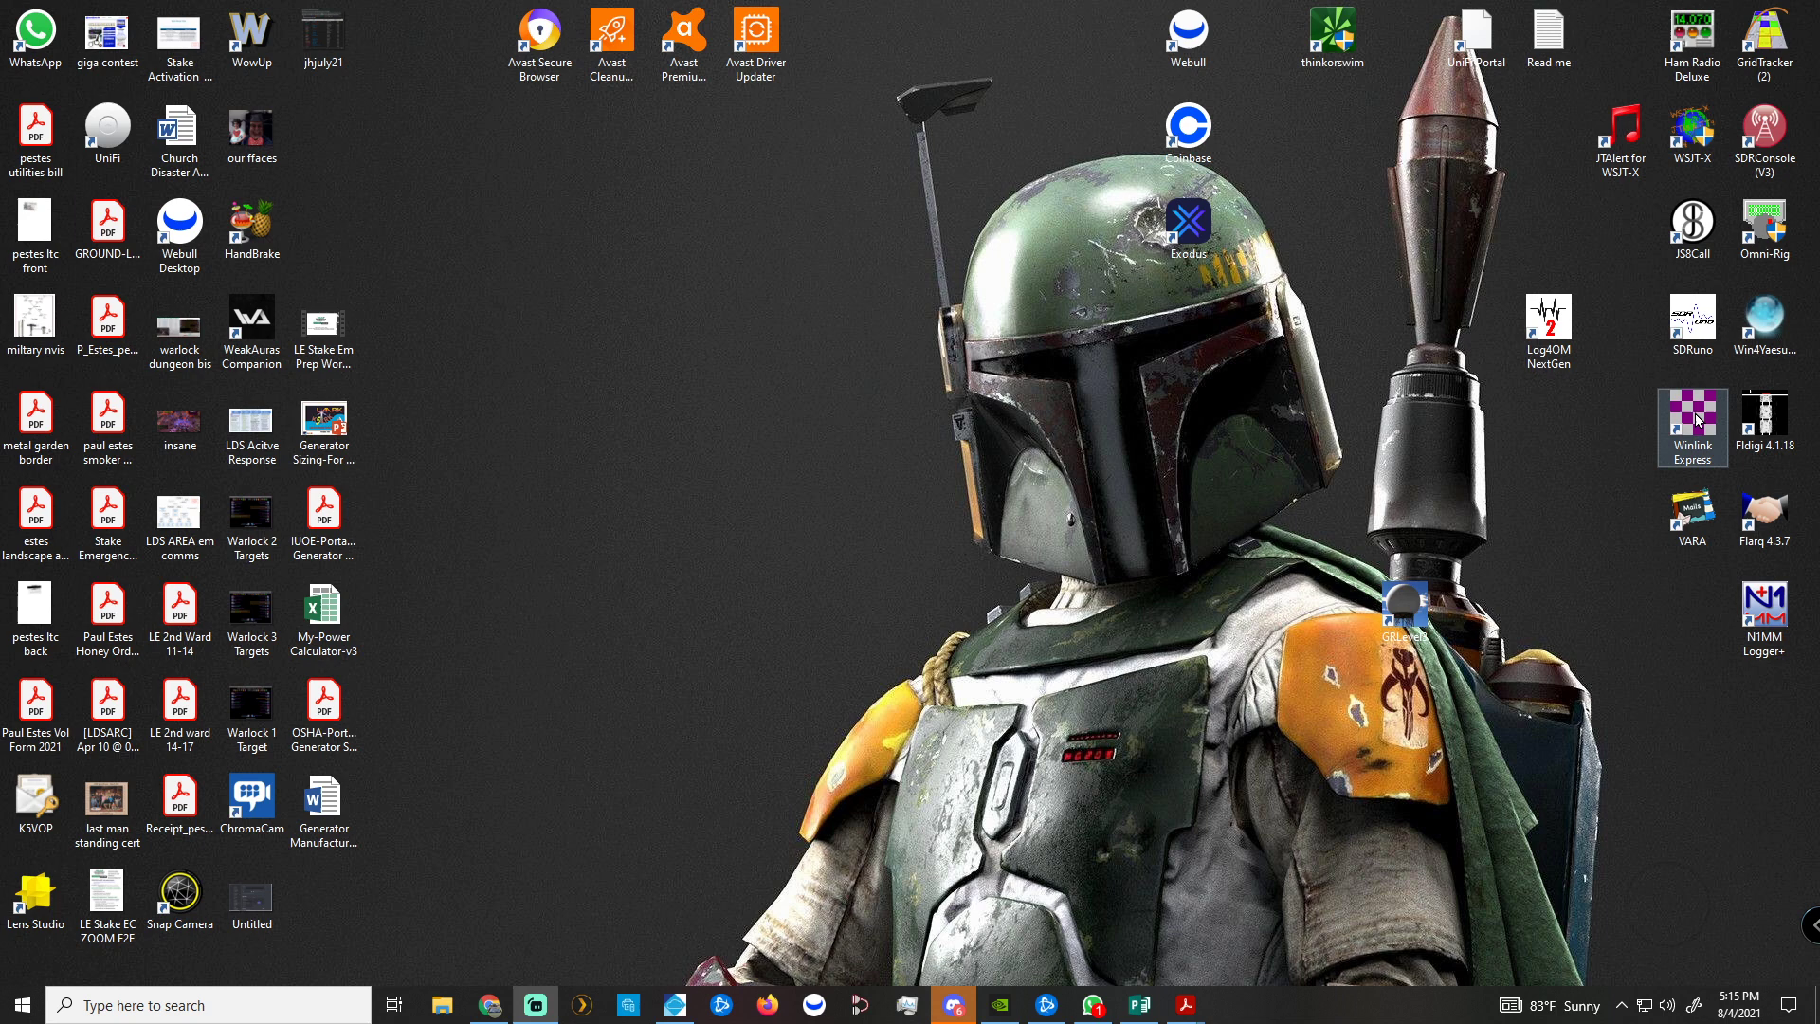
Start Winlink Express and read the check-in instructions in the 2021/08/04 Winlink Wednesday NTX Reminder message in the Inbox.
double_click(1696, 418)
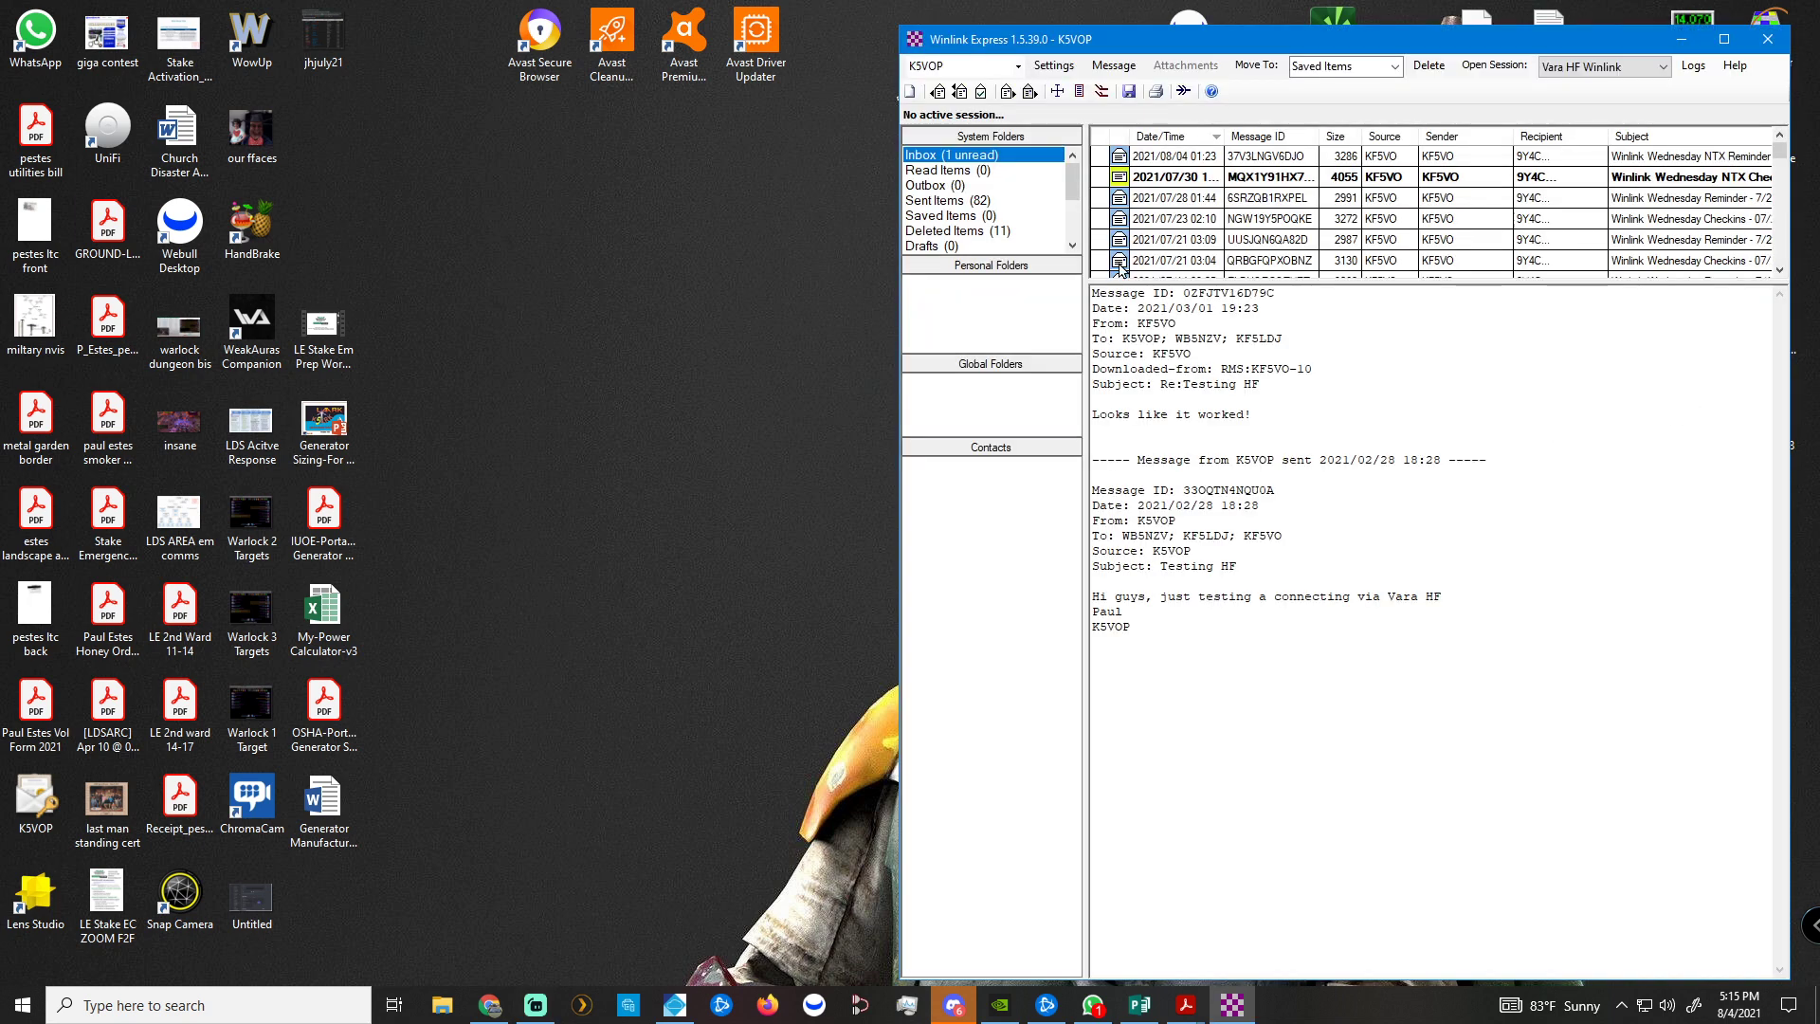
click(1181, 157)
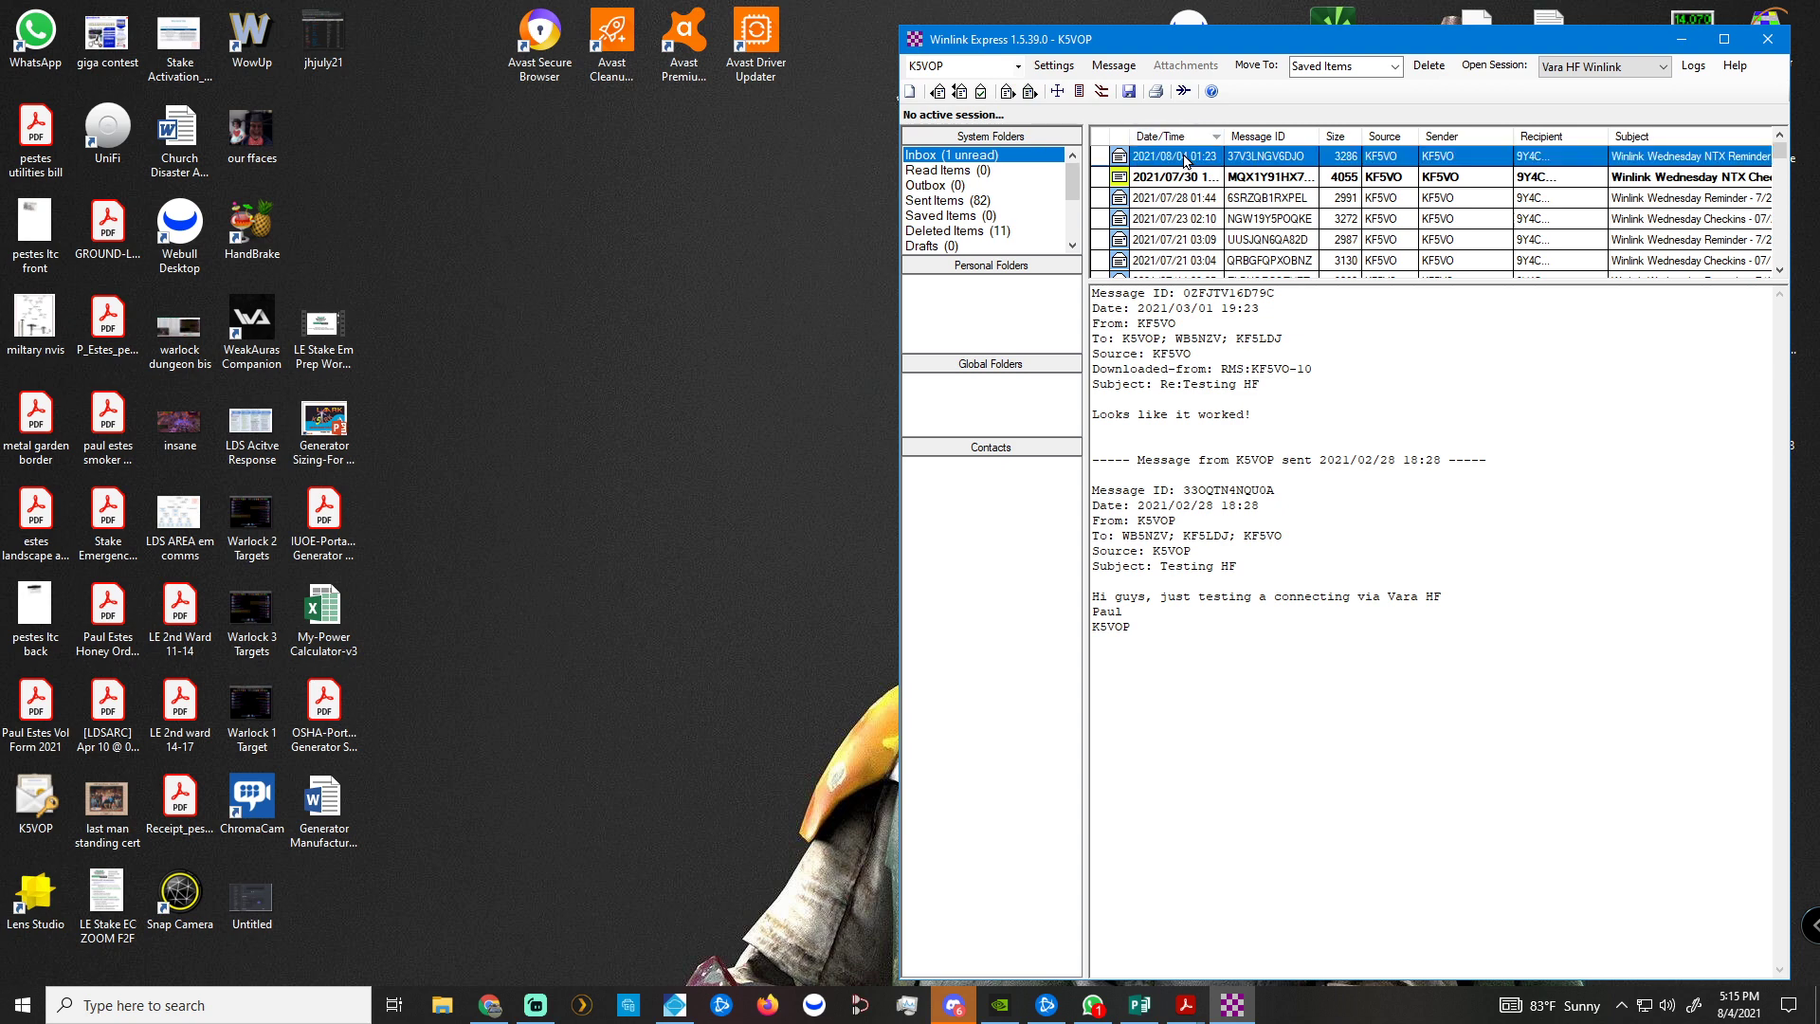
scroll(1291, 441, down, 12)
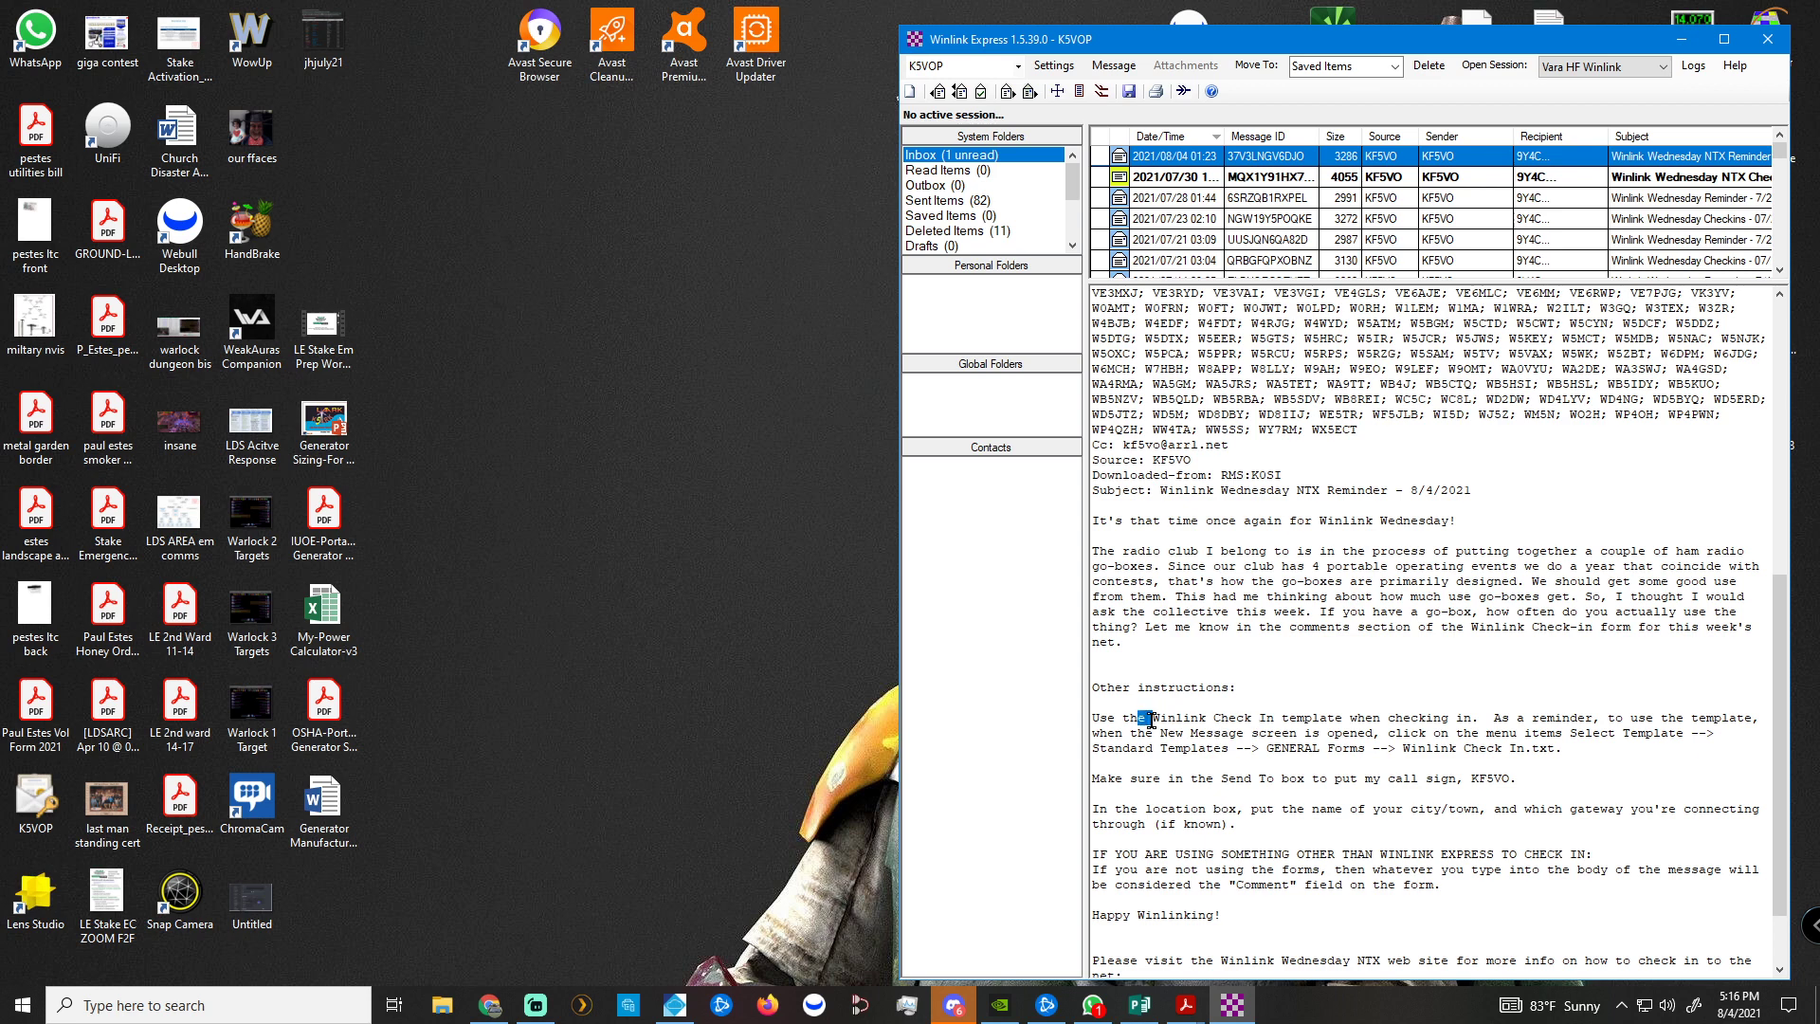
drag(1137, 721, 1569, 746)
click(1438, 671)
Create a new message and load the Winlink Check In.txt form from the GENERAL Forms group of the Standard Templates.
click(910, 92)
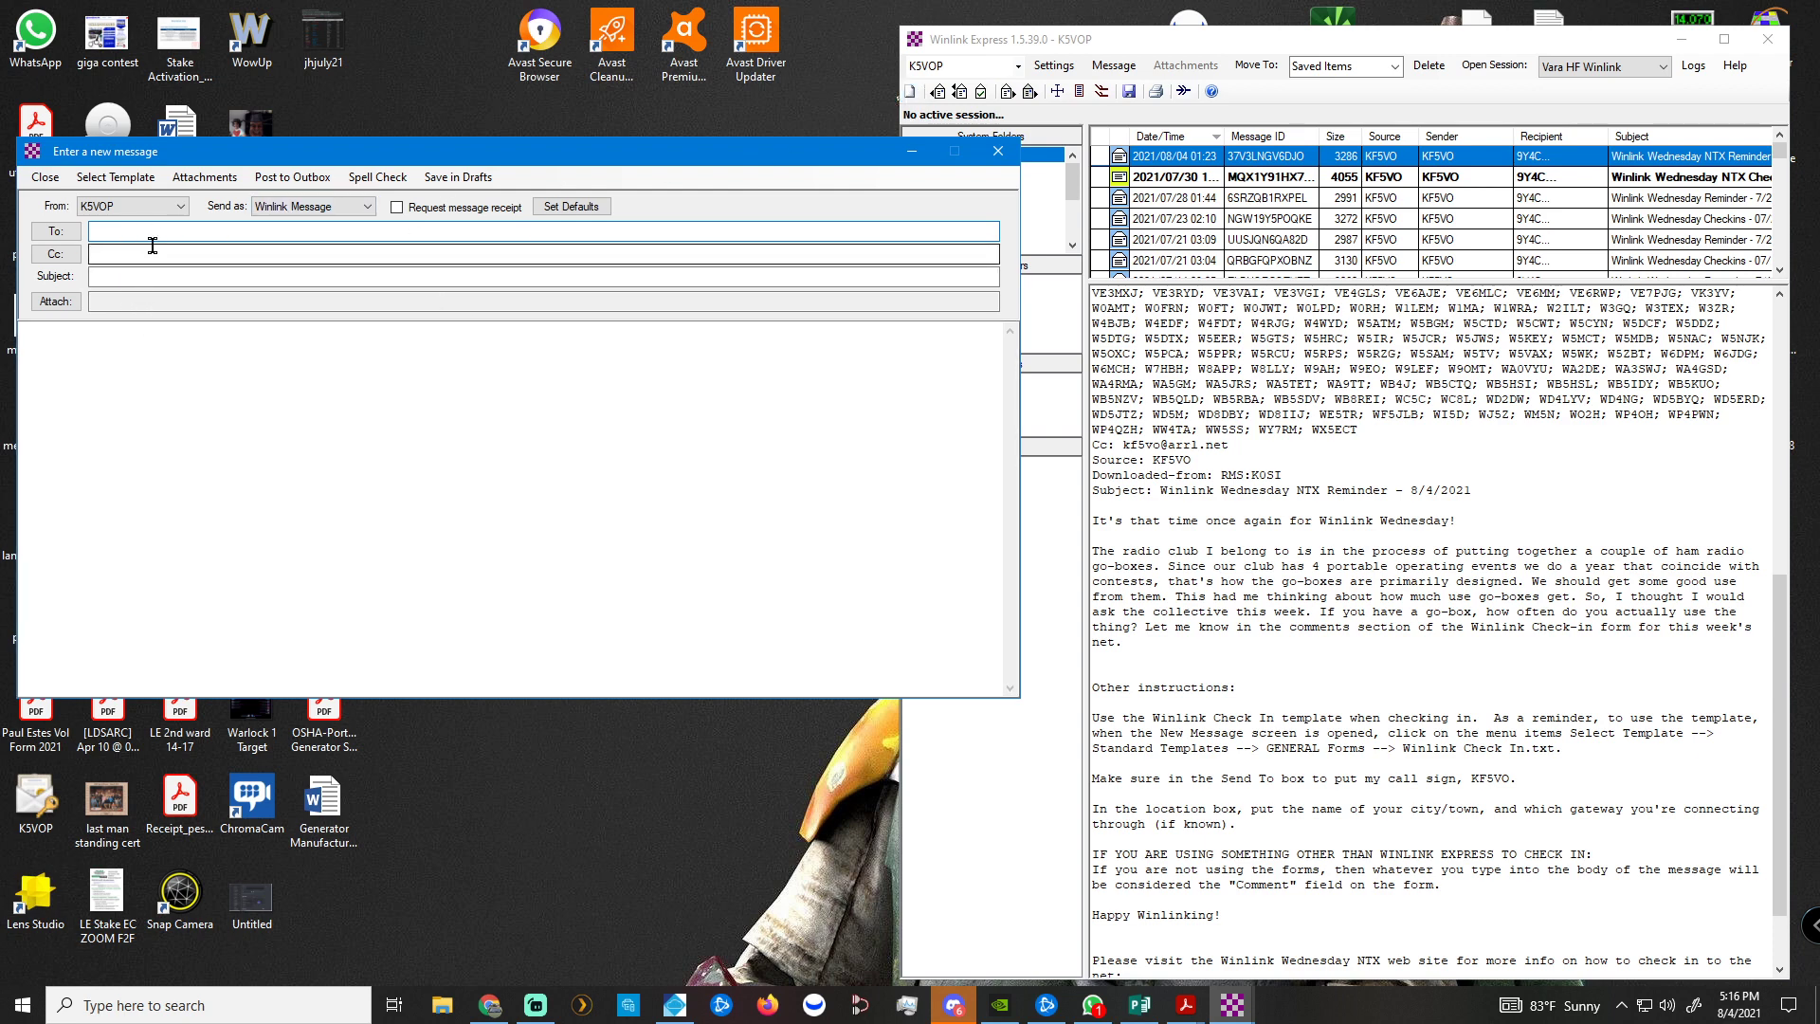
click(148, 179)
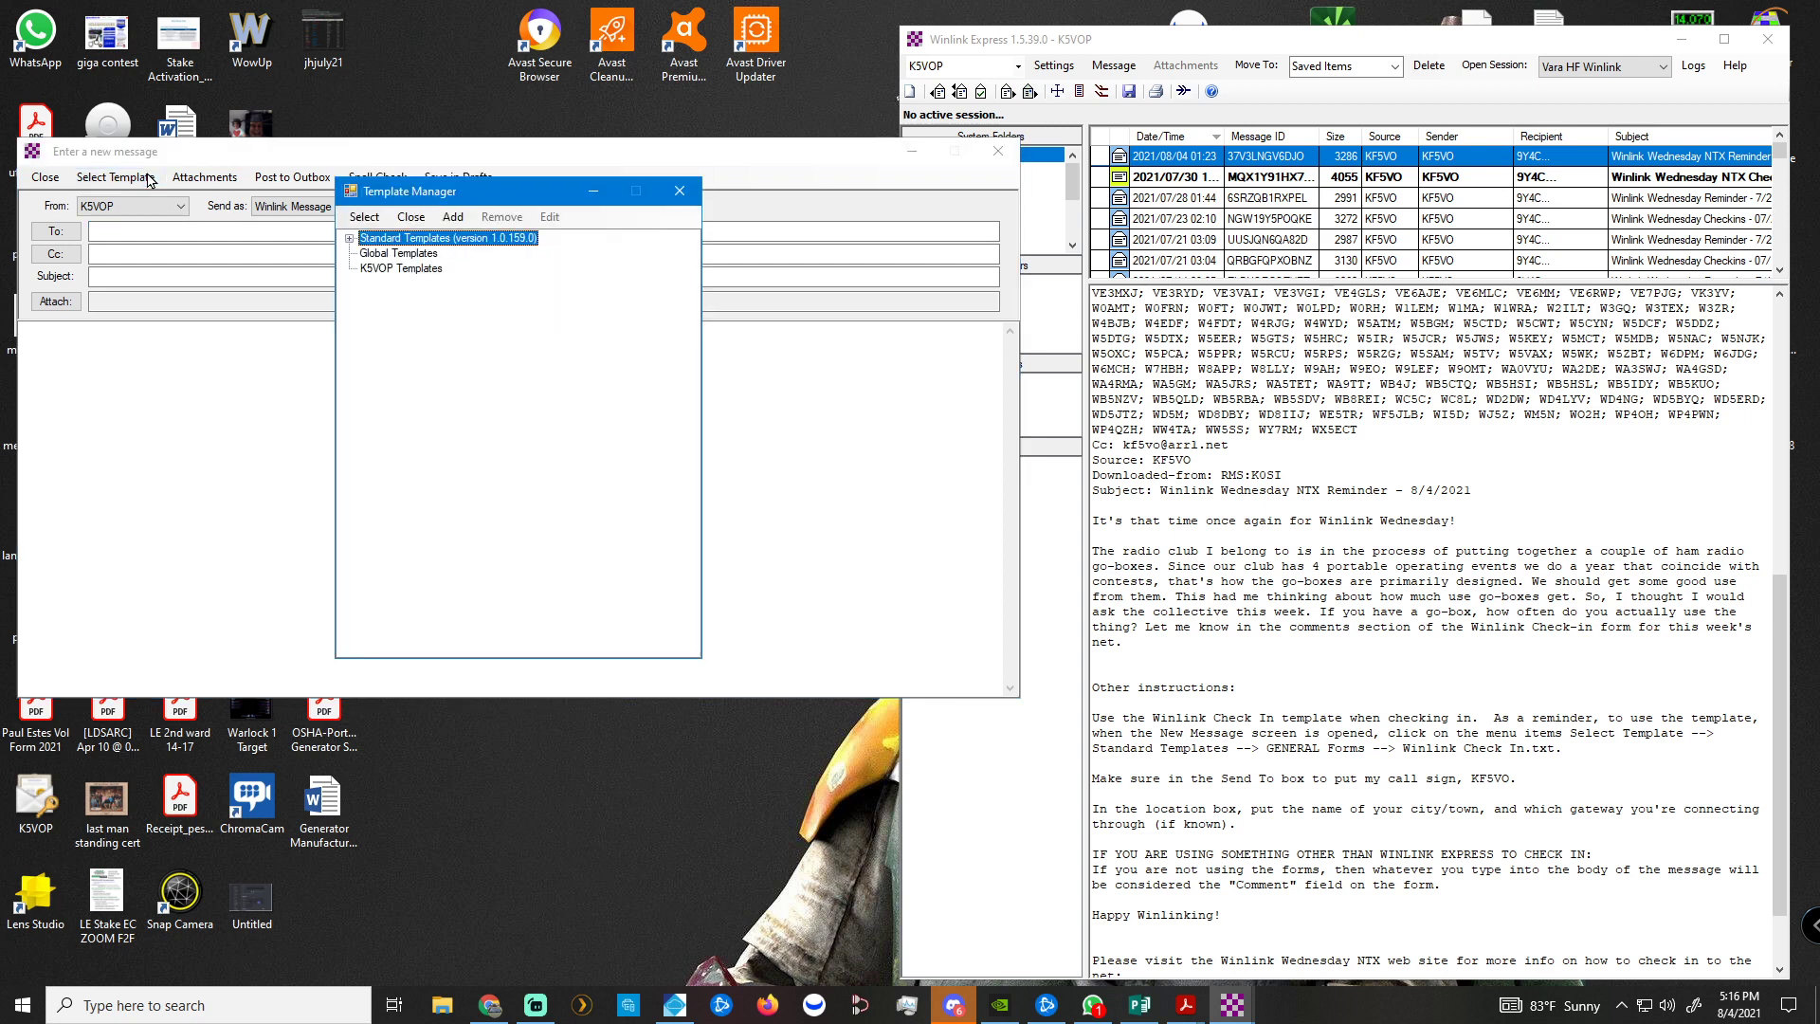
click(350, 240)
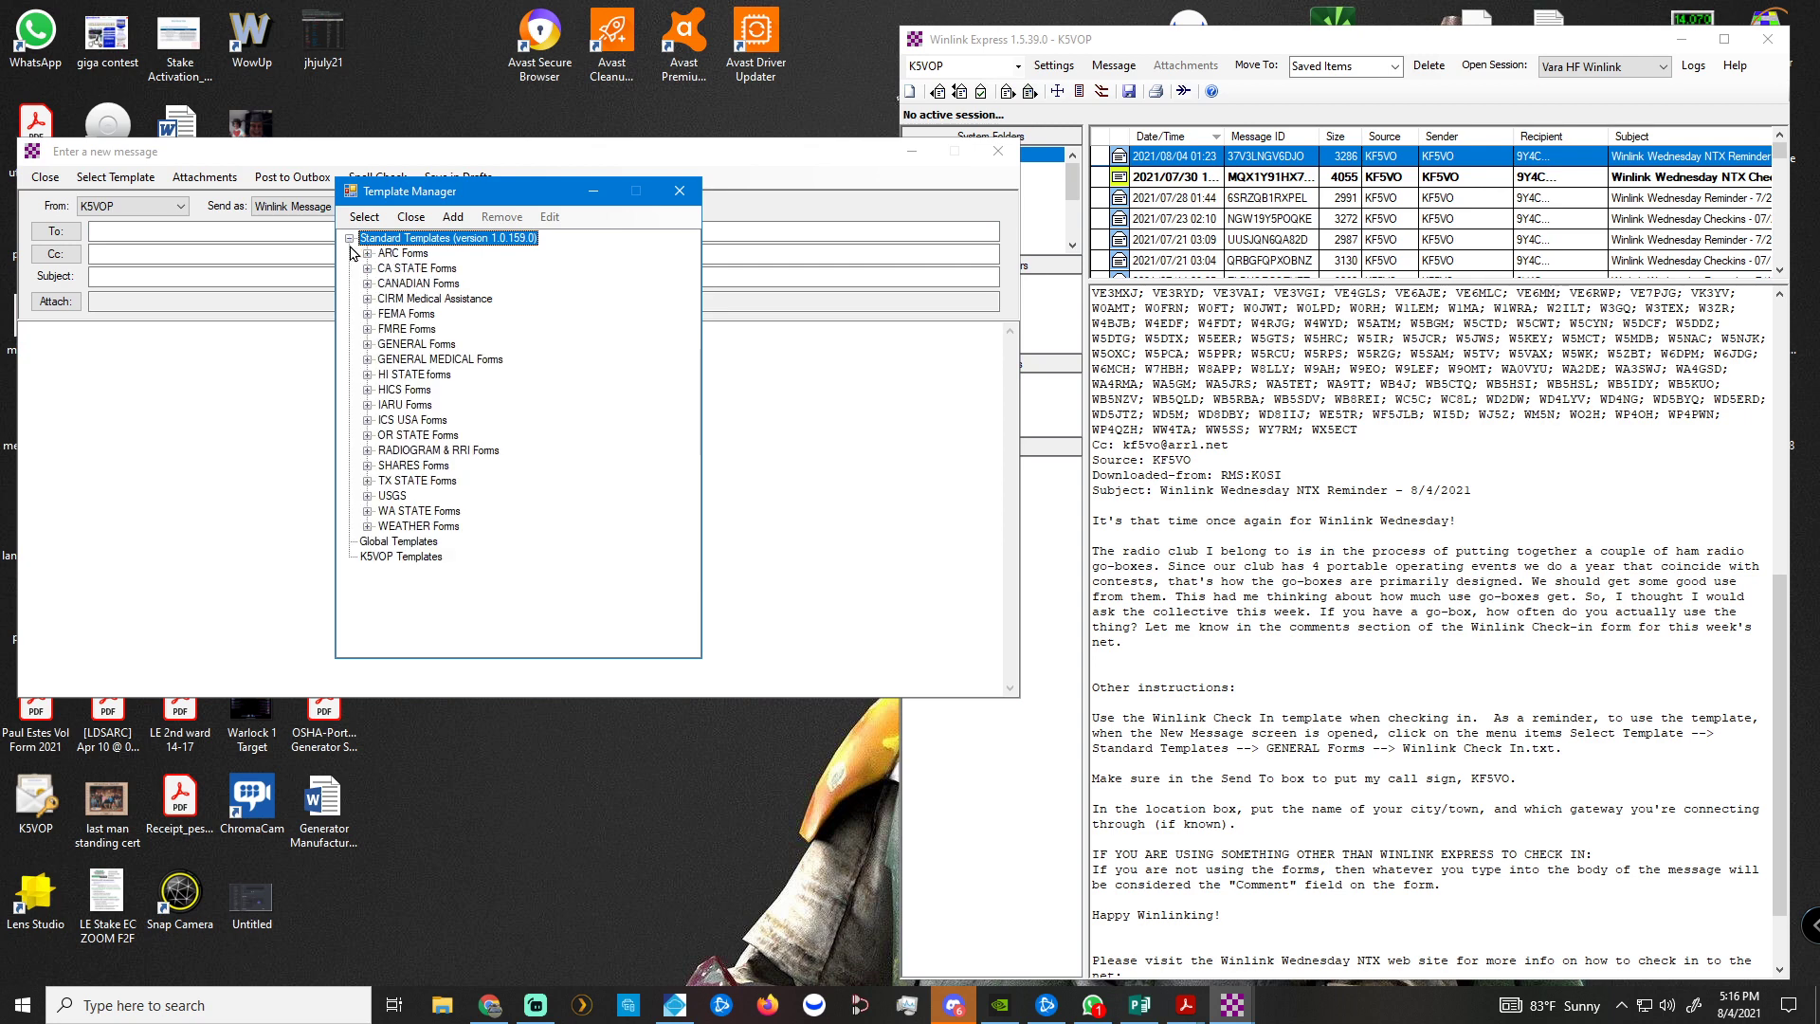
click(368, 345)
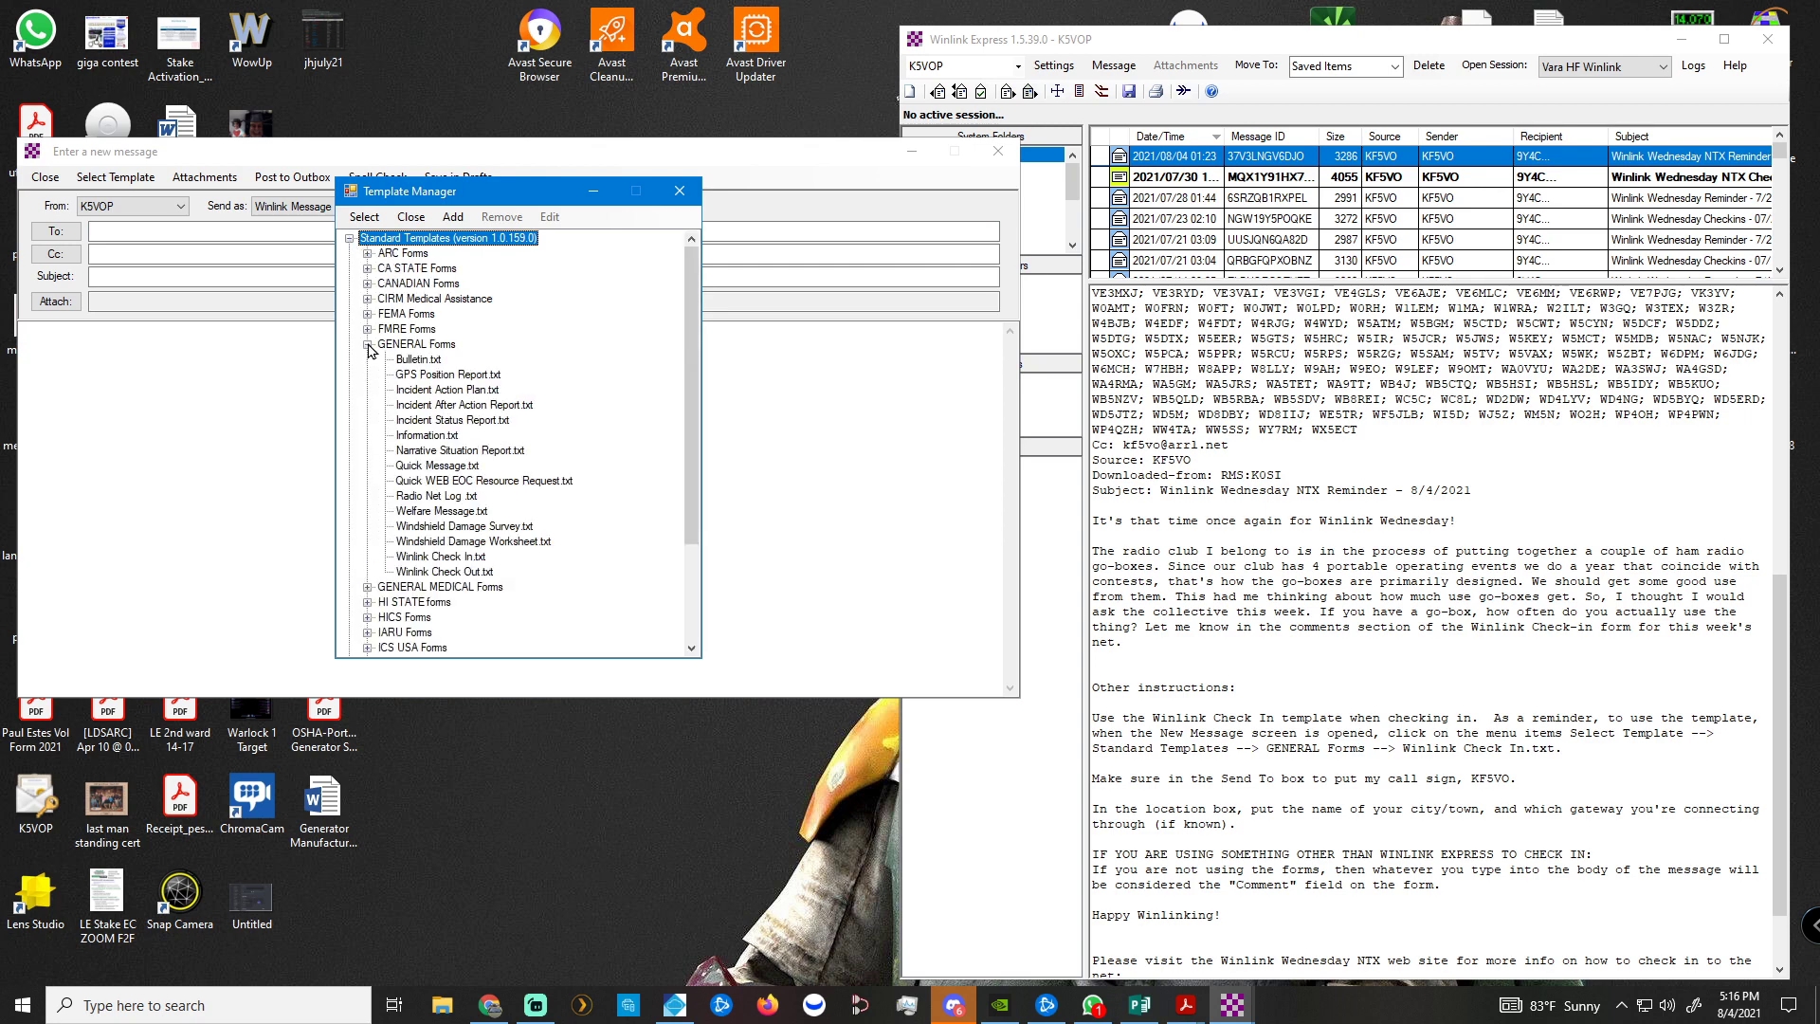
click(441, 559)
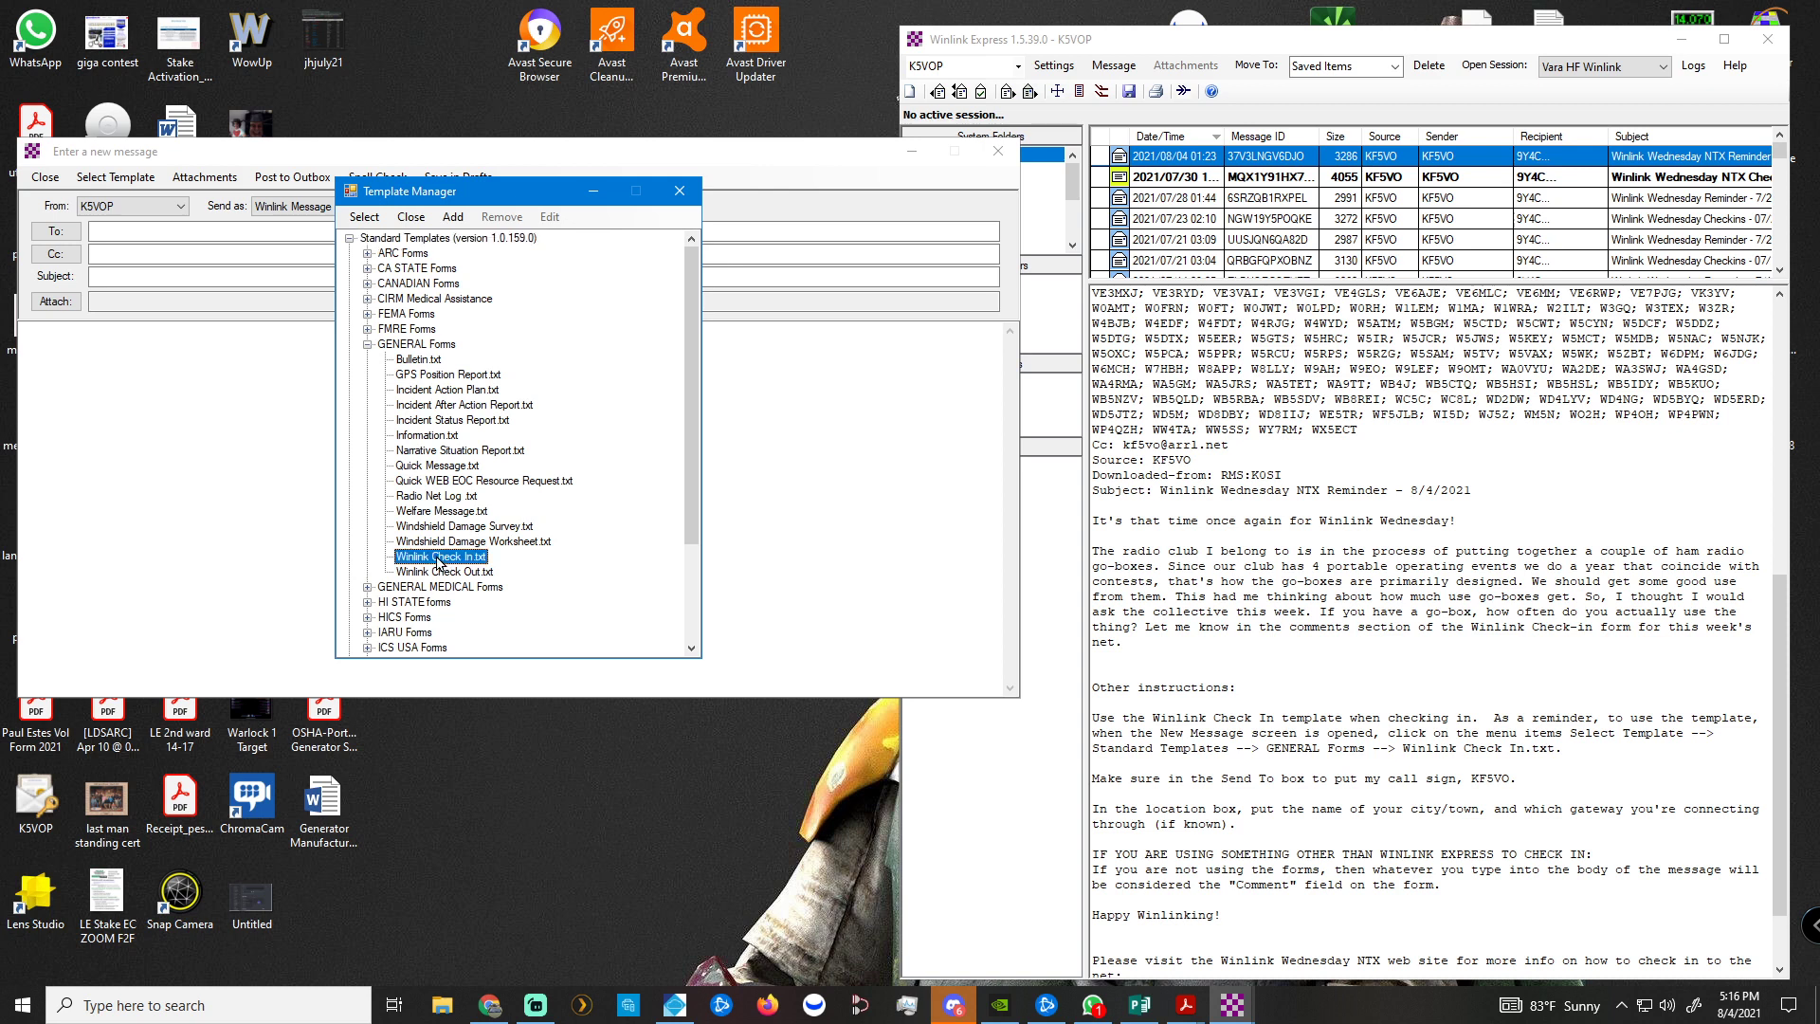
double_click(438, 559)
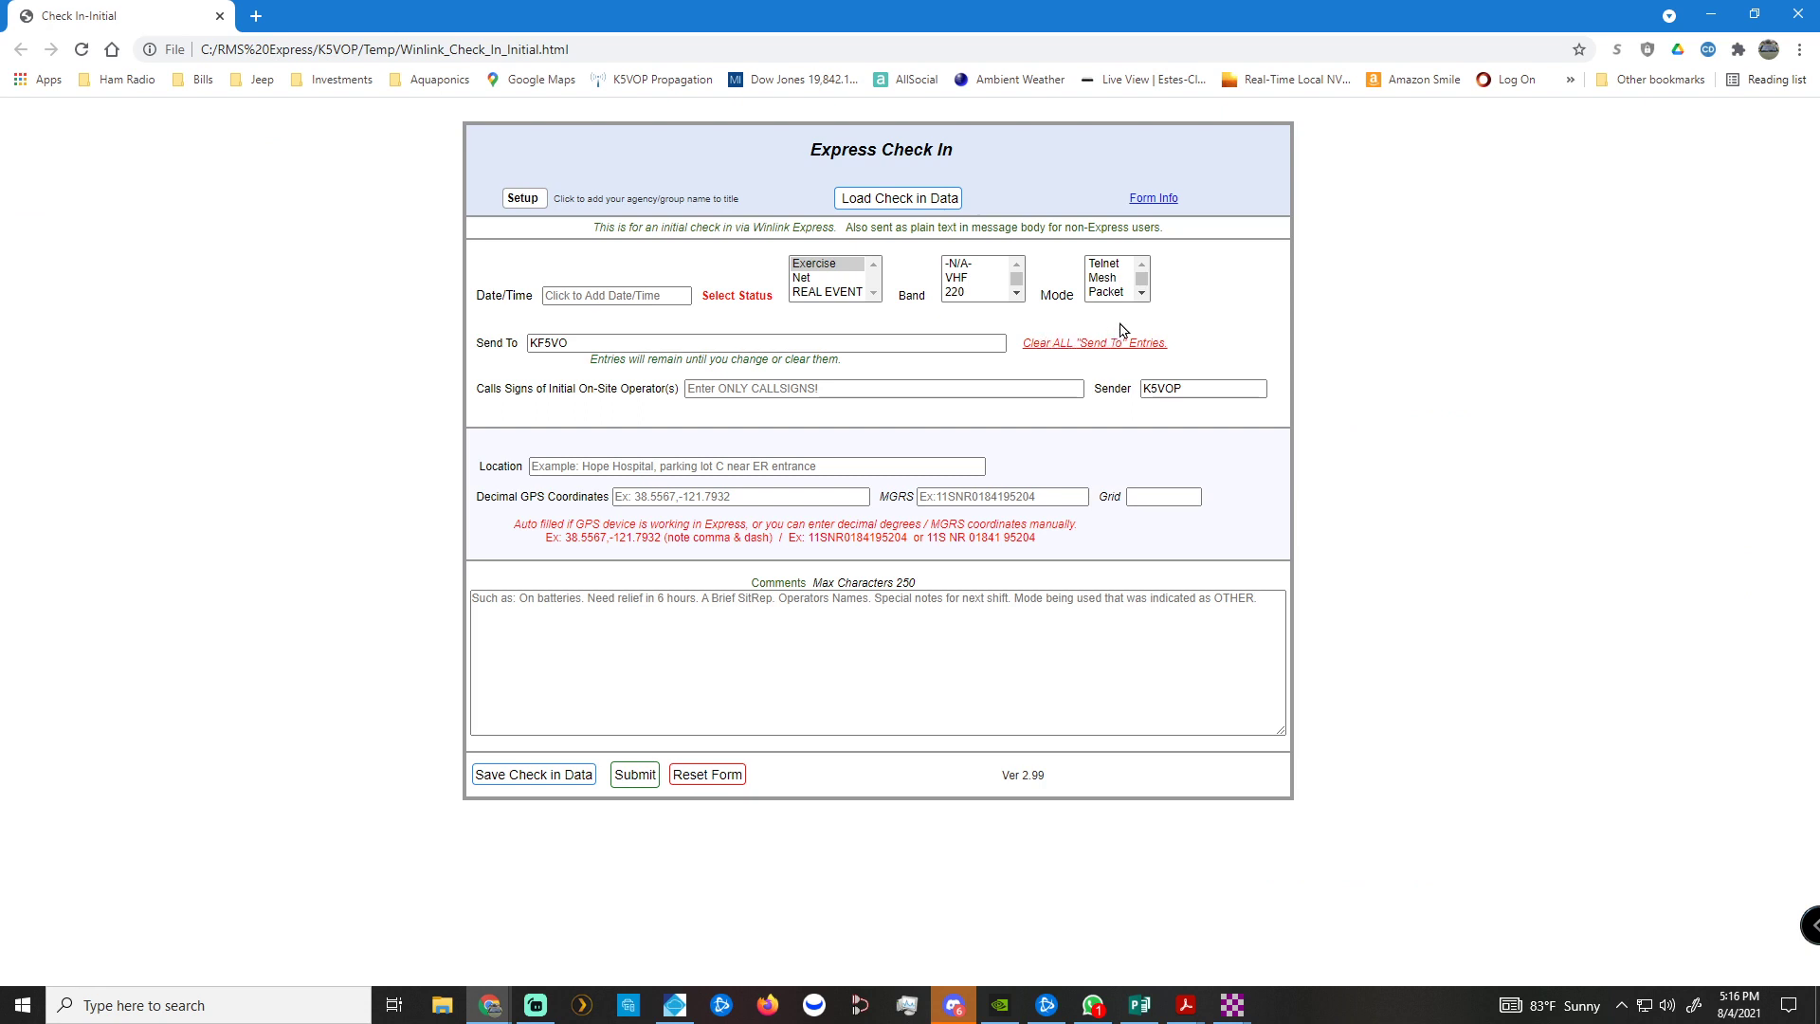
Fill in the check-in form's date/time as 2021-8-4 17:17, status Net, band HF Amateur and mode Packet.
click(676, 301)
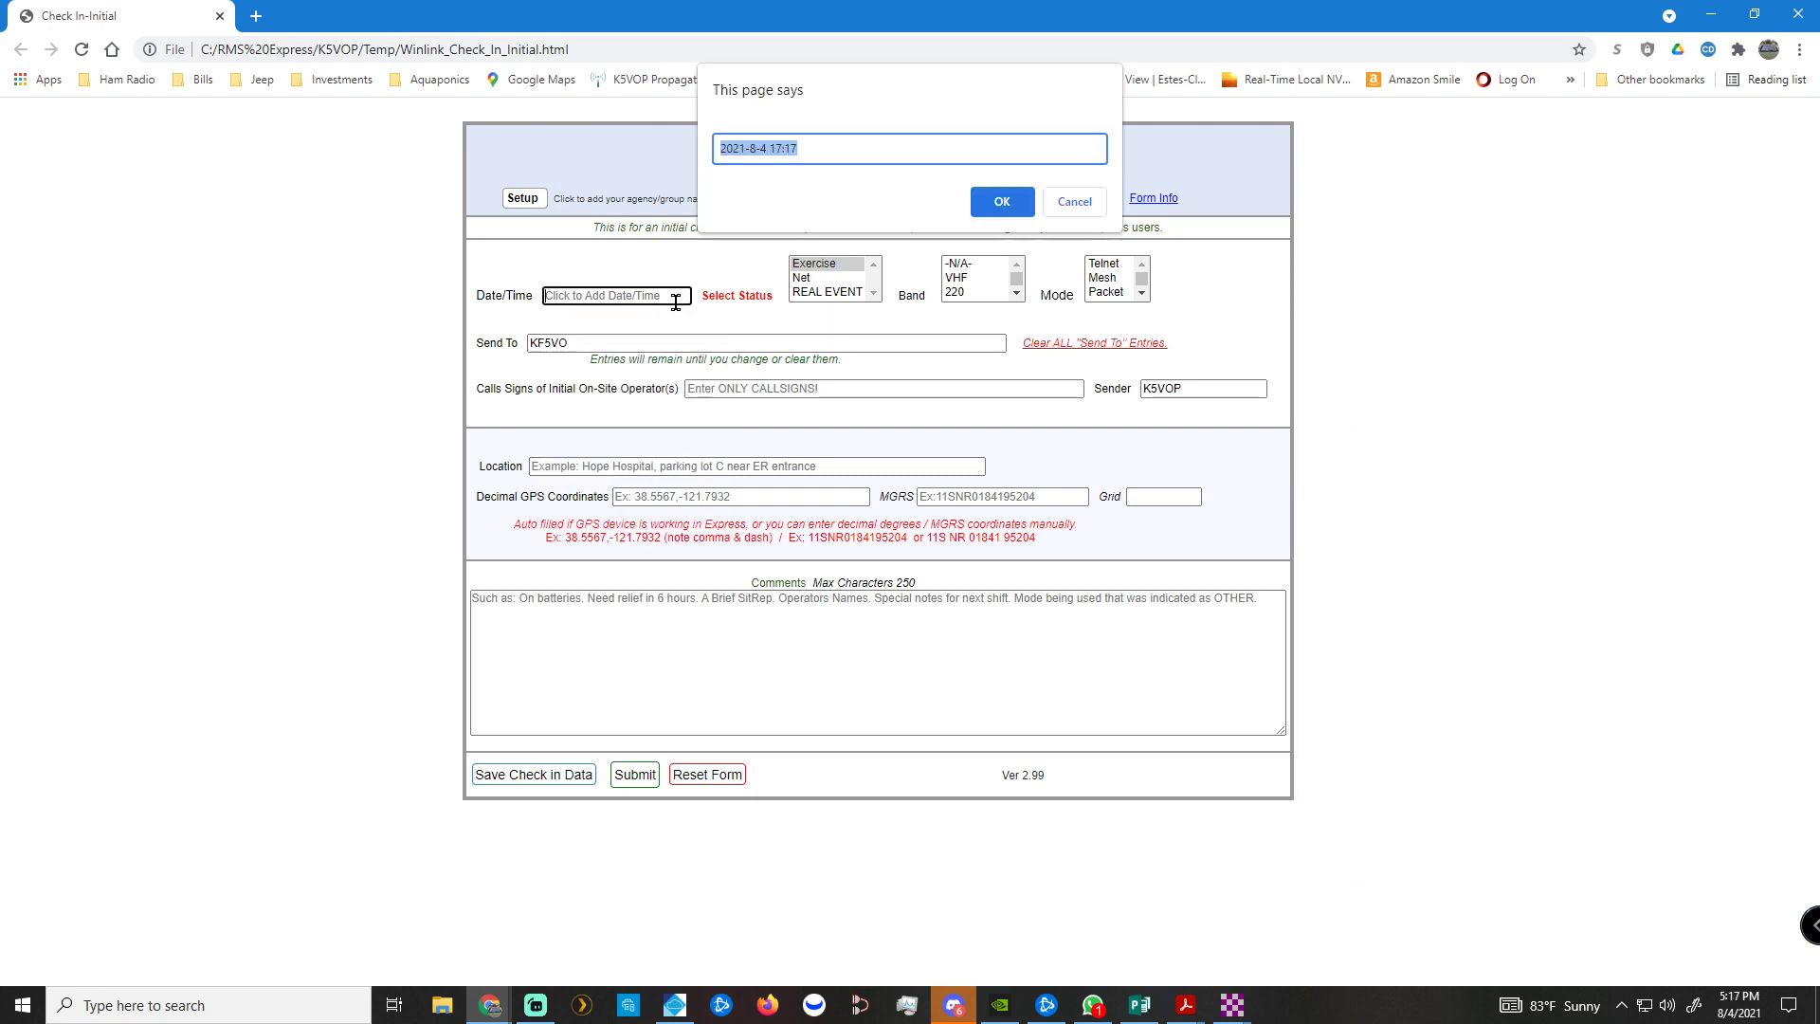
click(1005, 199)
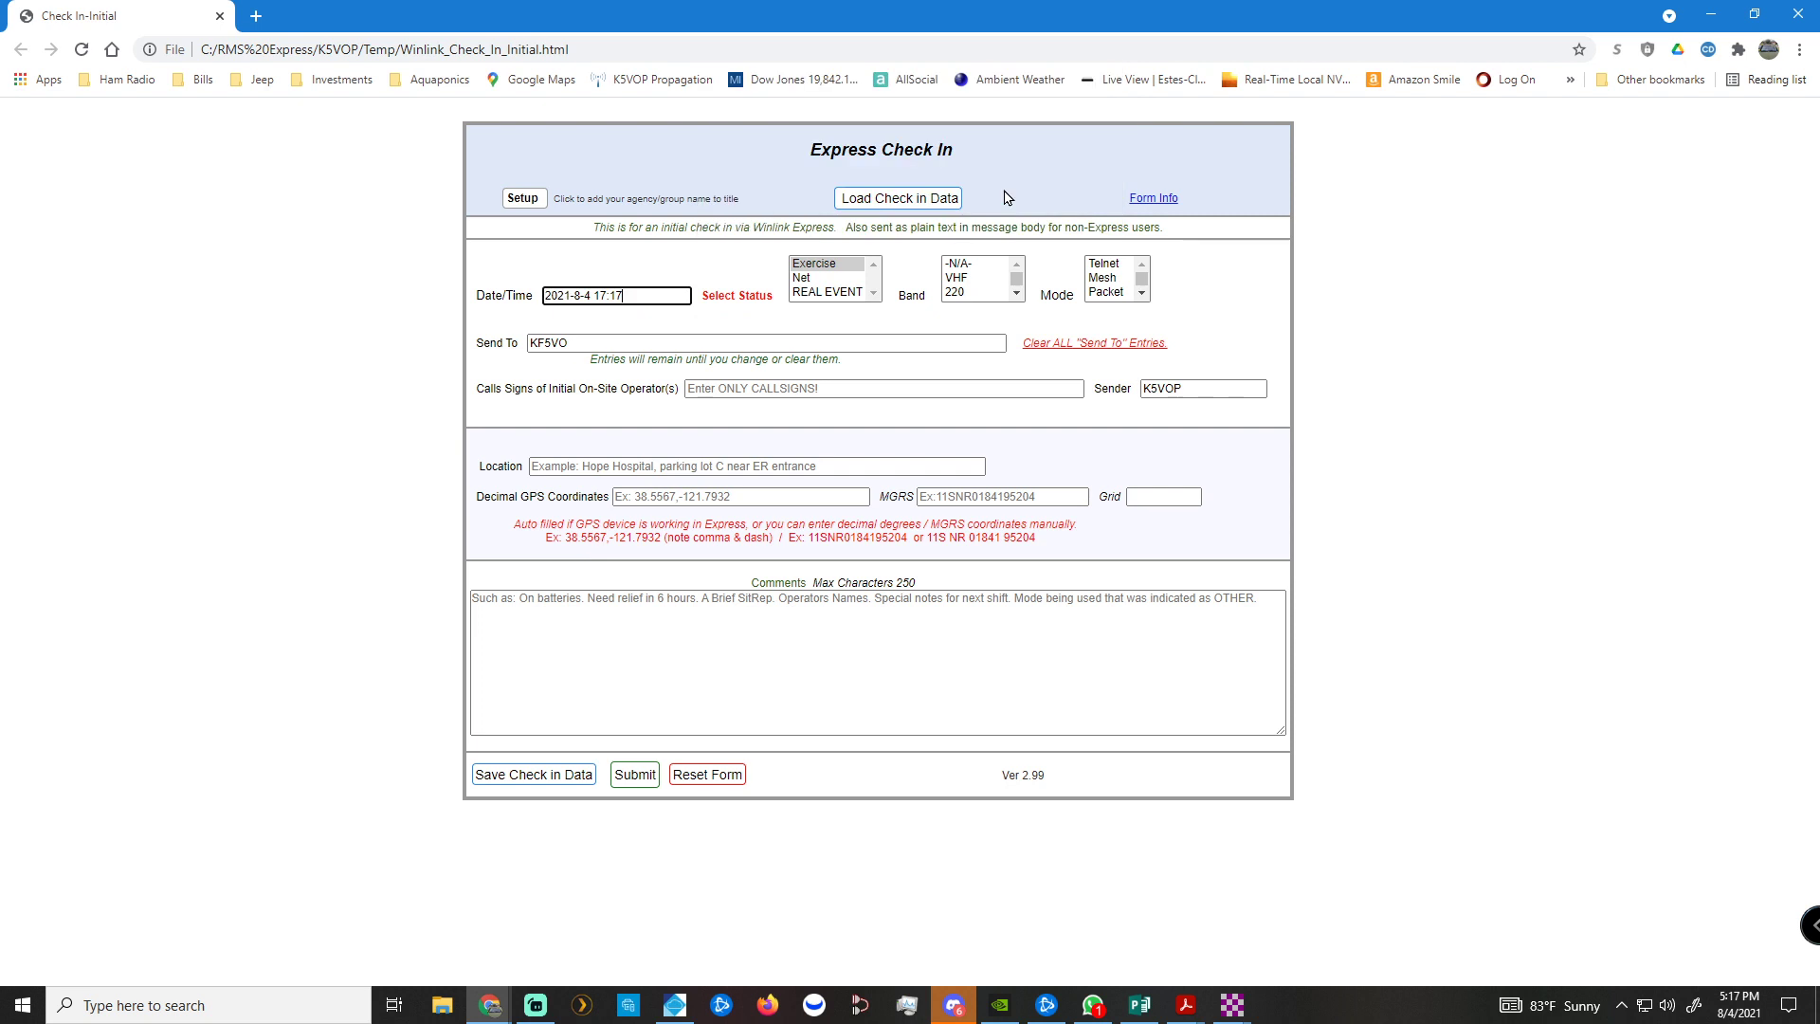
click(801, 282)
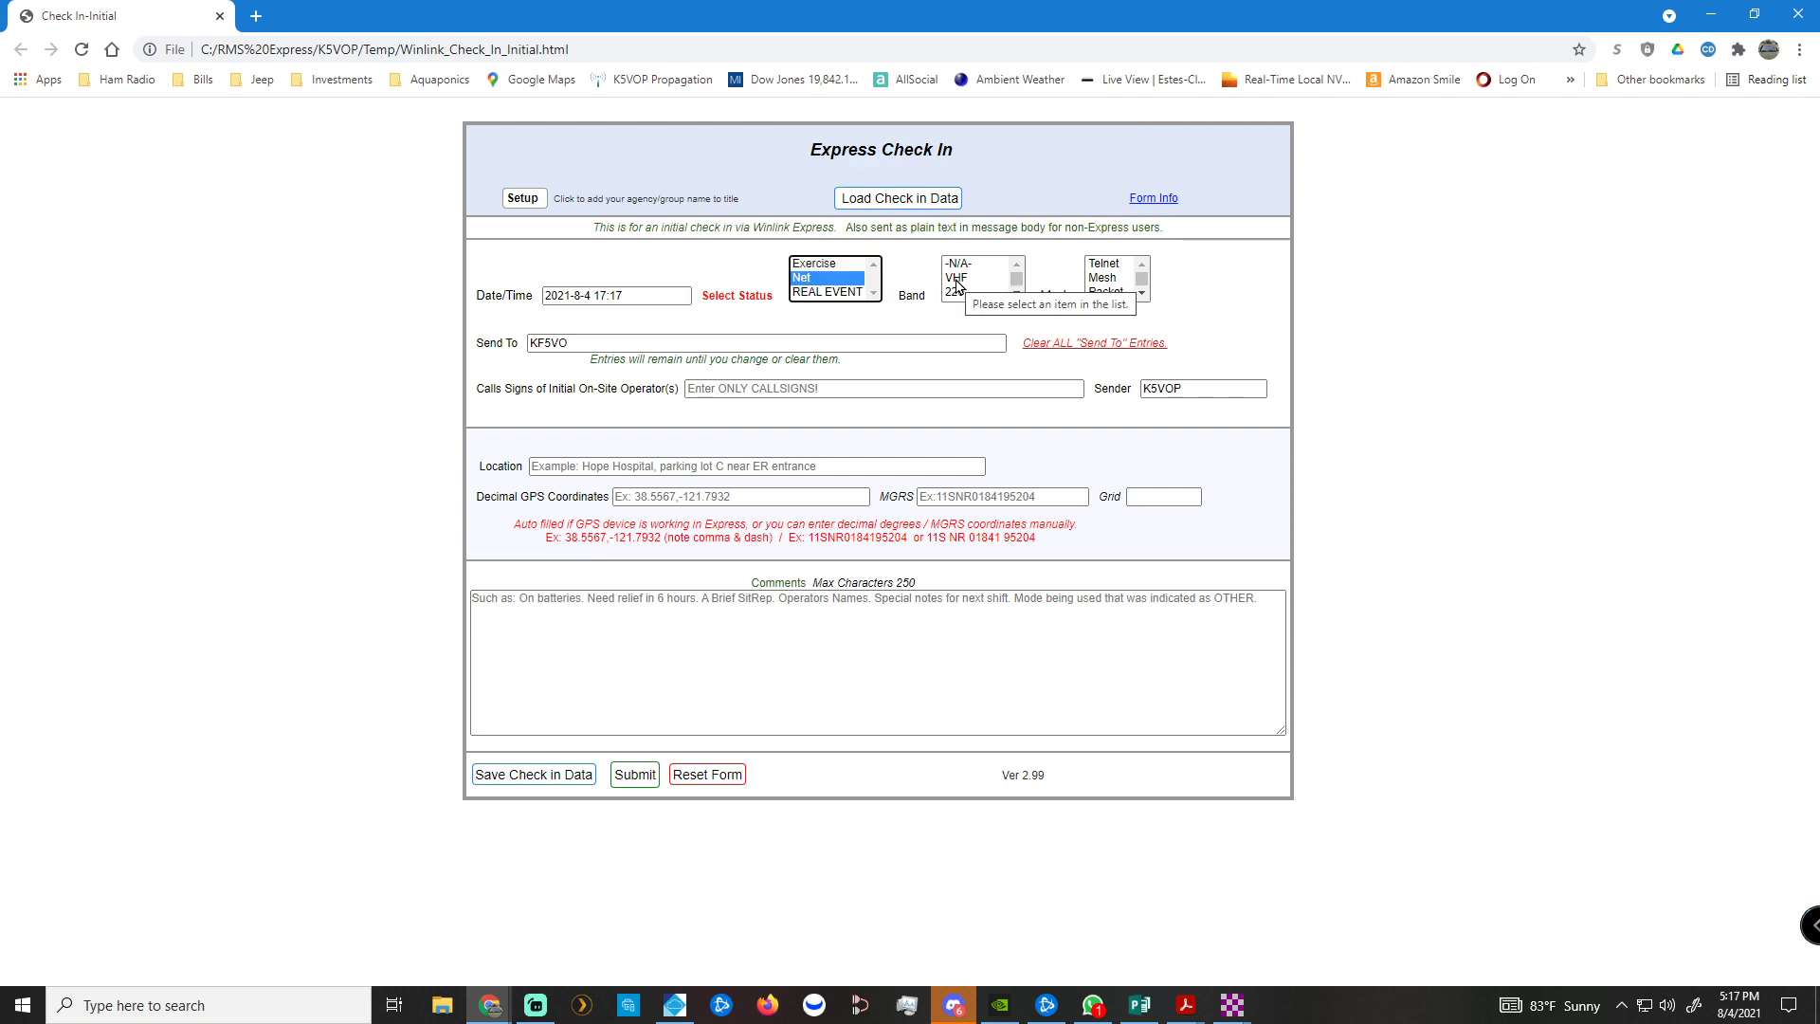
click(1017, 295)
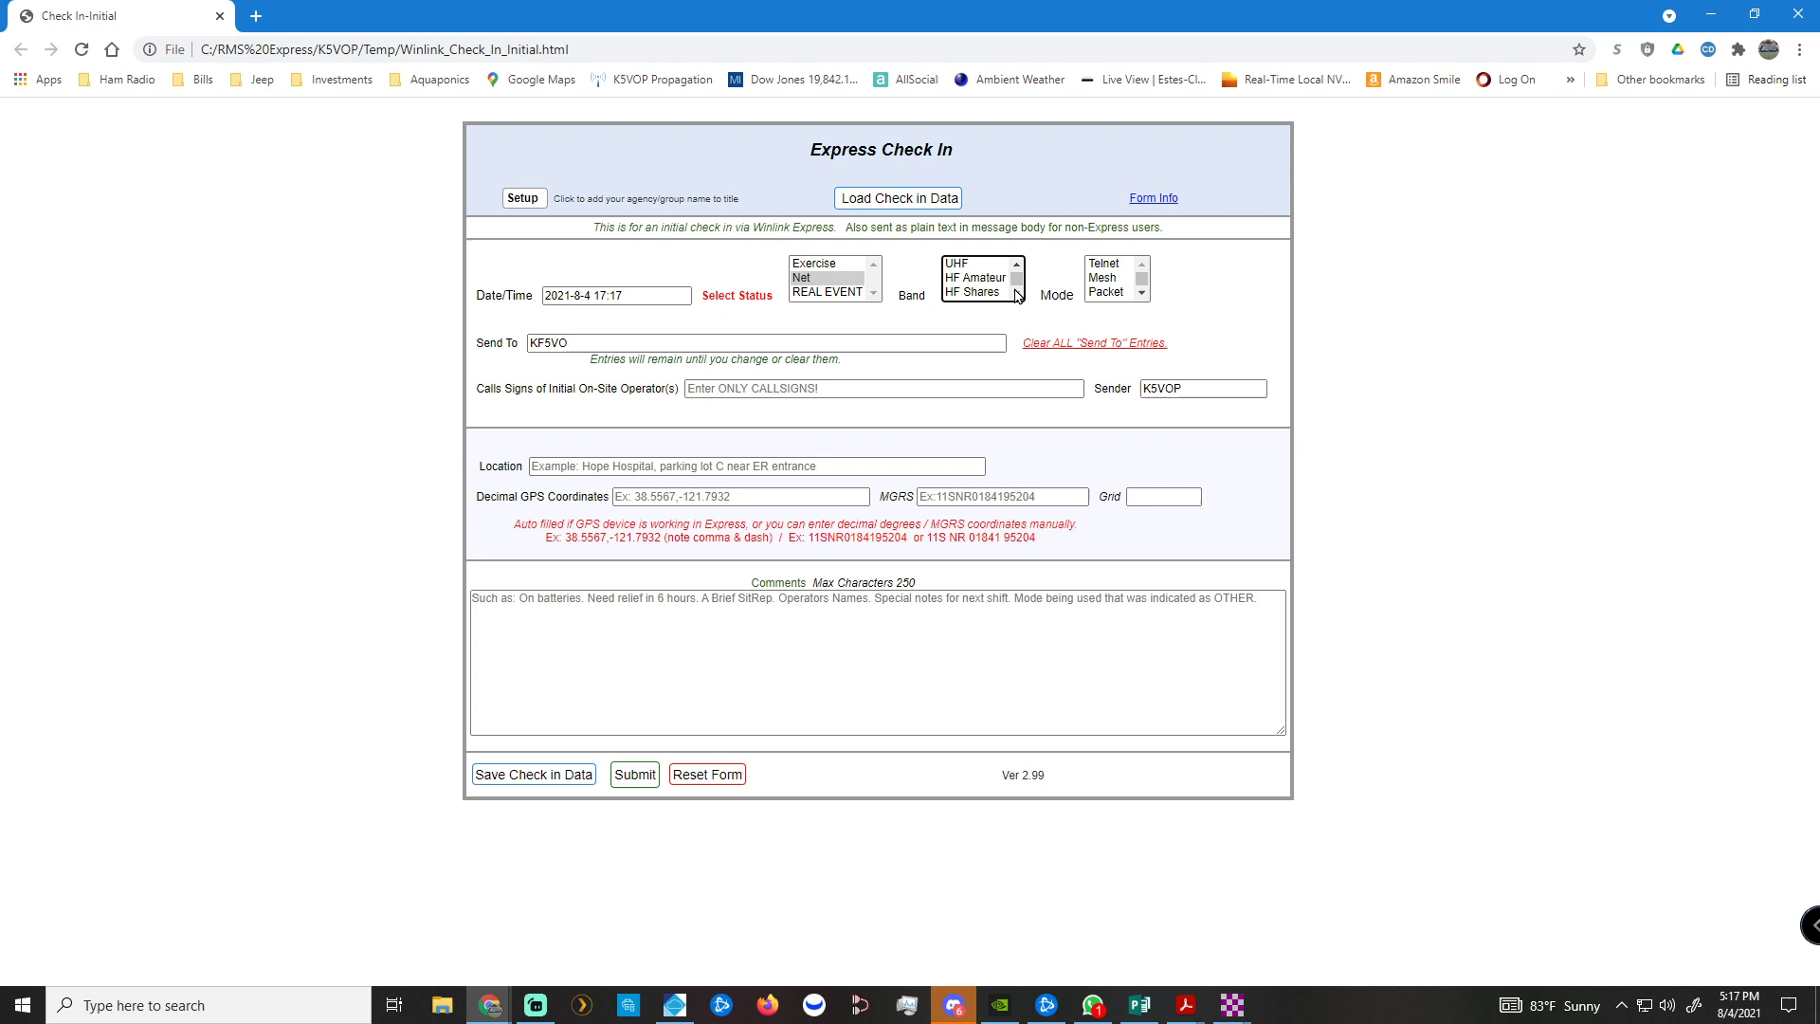
click(996, 277)
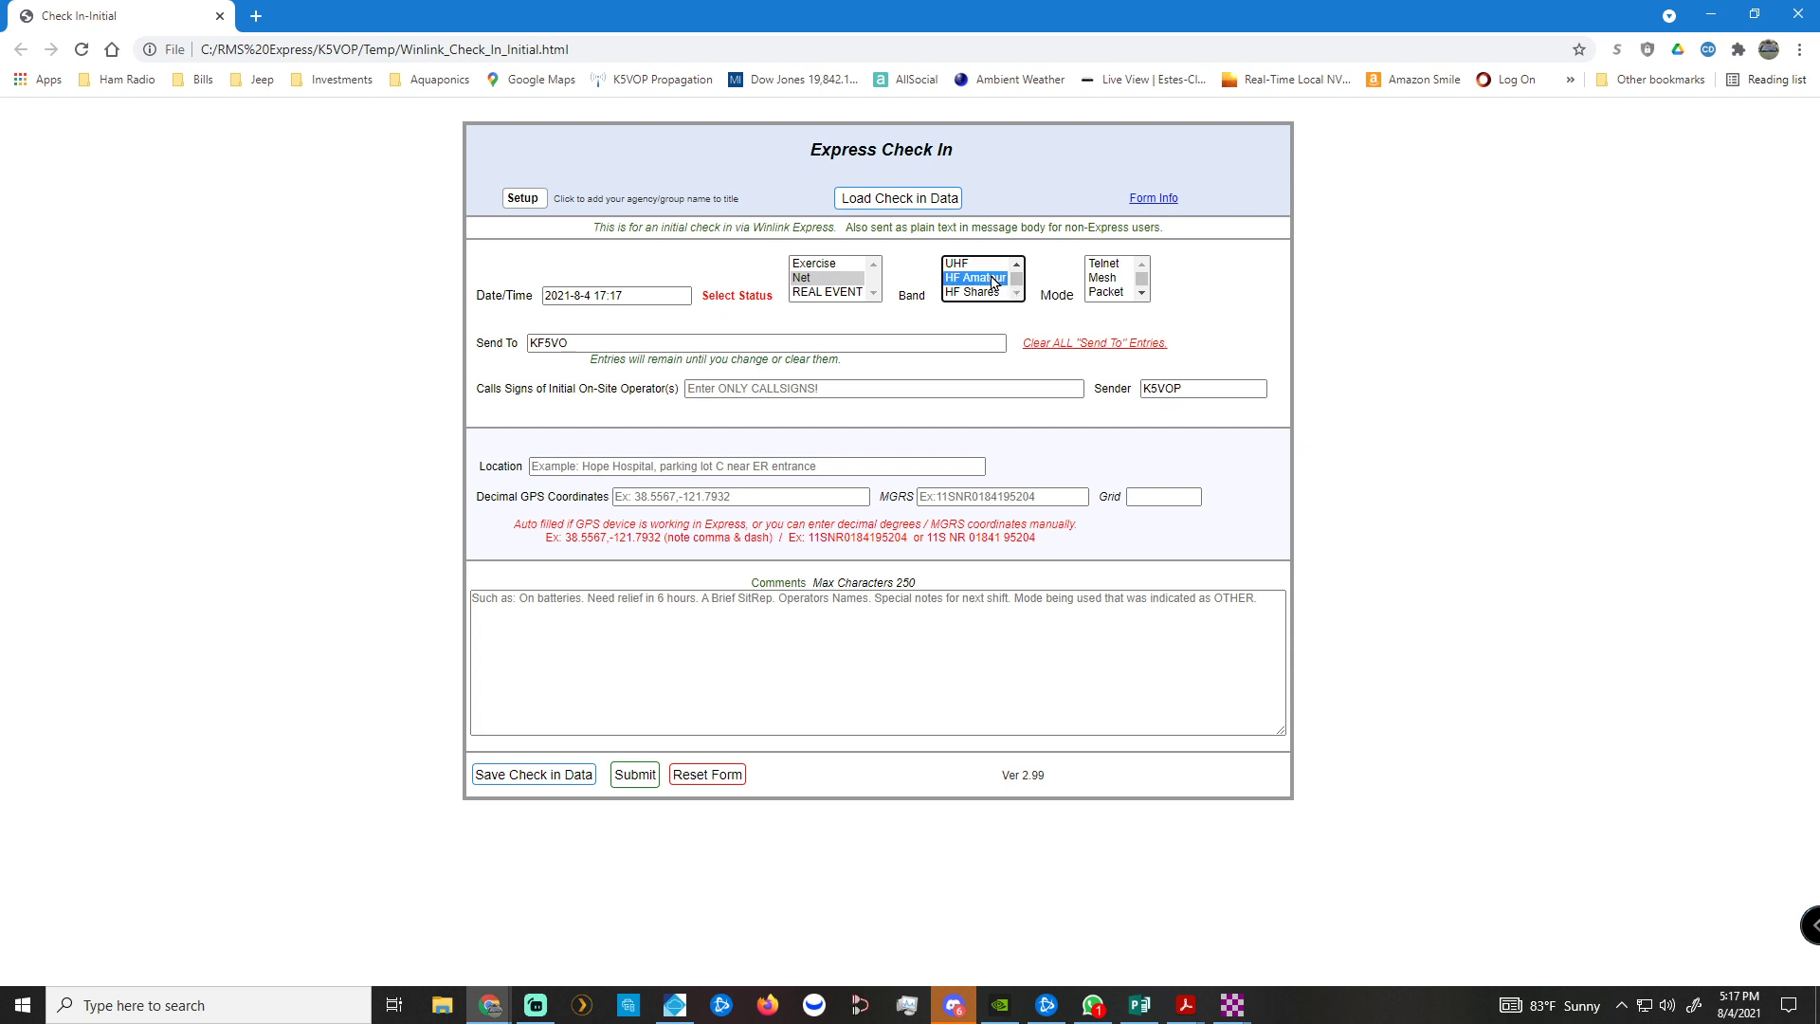
click(1106, 292)
Enter the initial on-site operator's call sign and set the location to EM13ne Little Elm Texas.
click(617, 347)
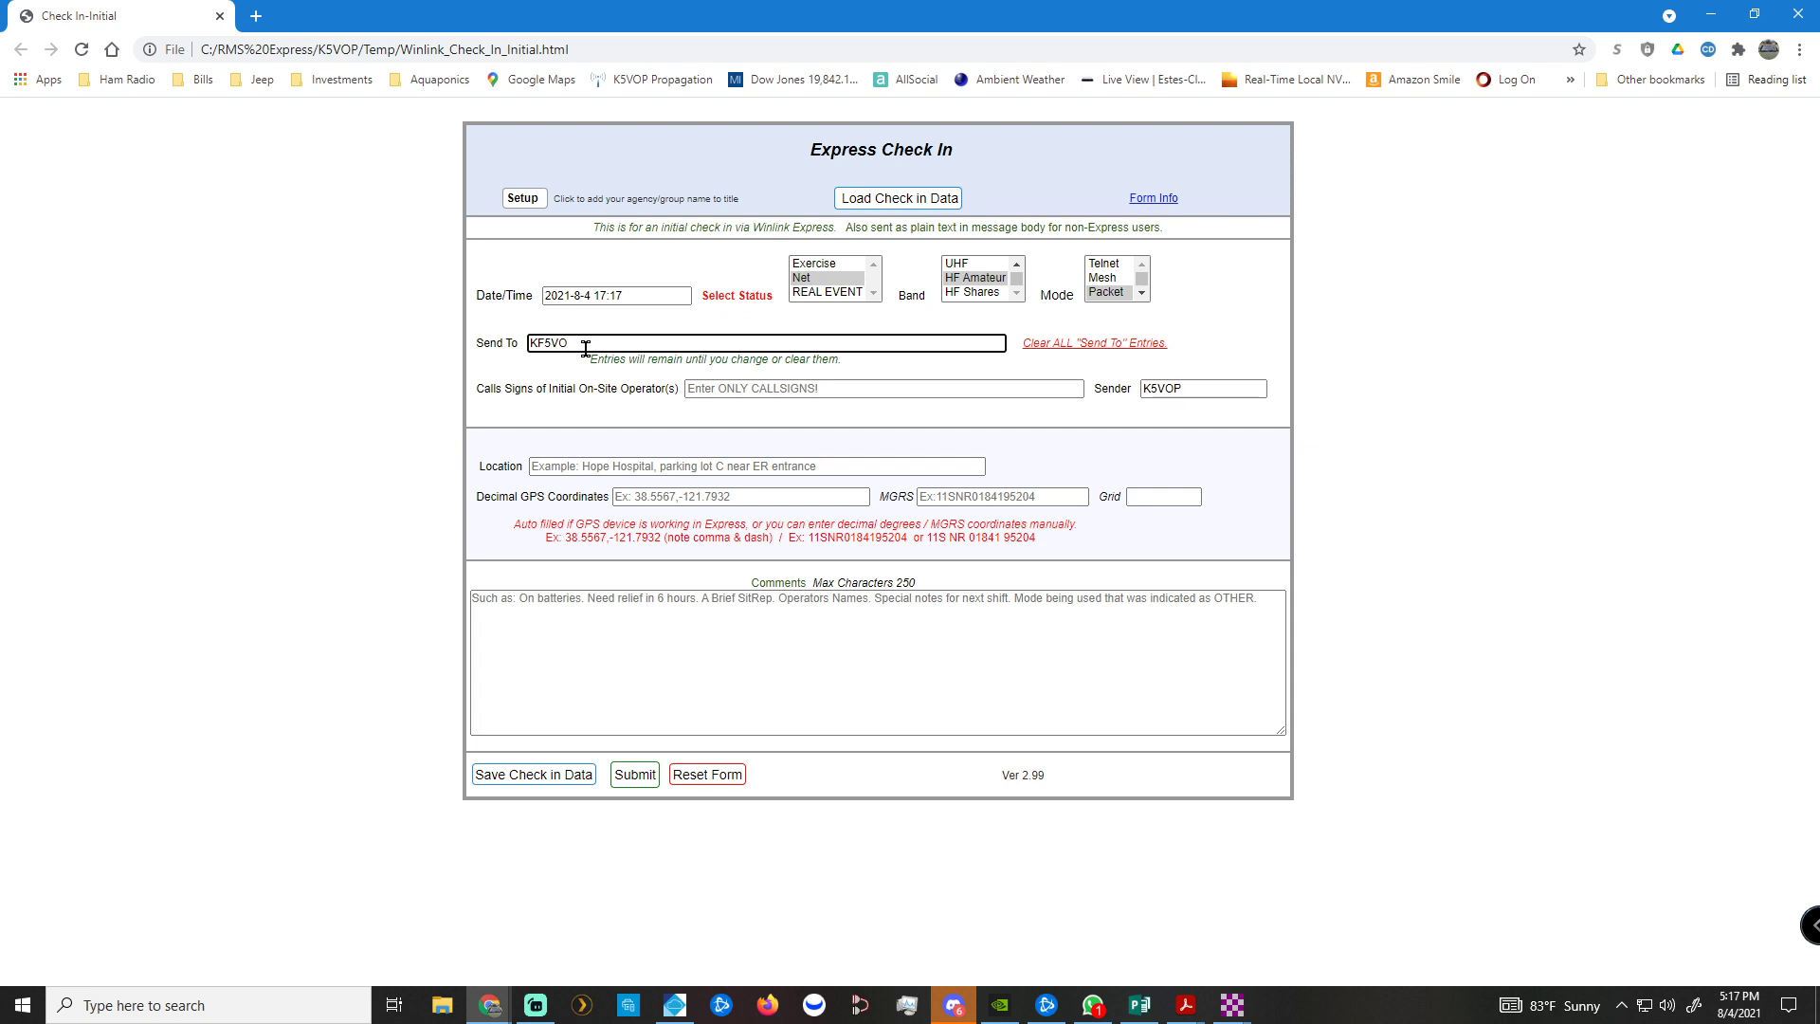
click(777, 388)
click(759, 435)
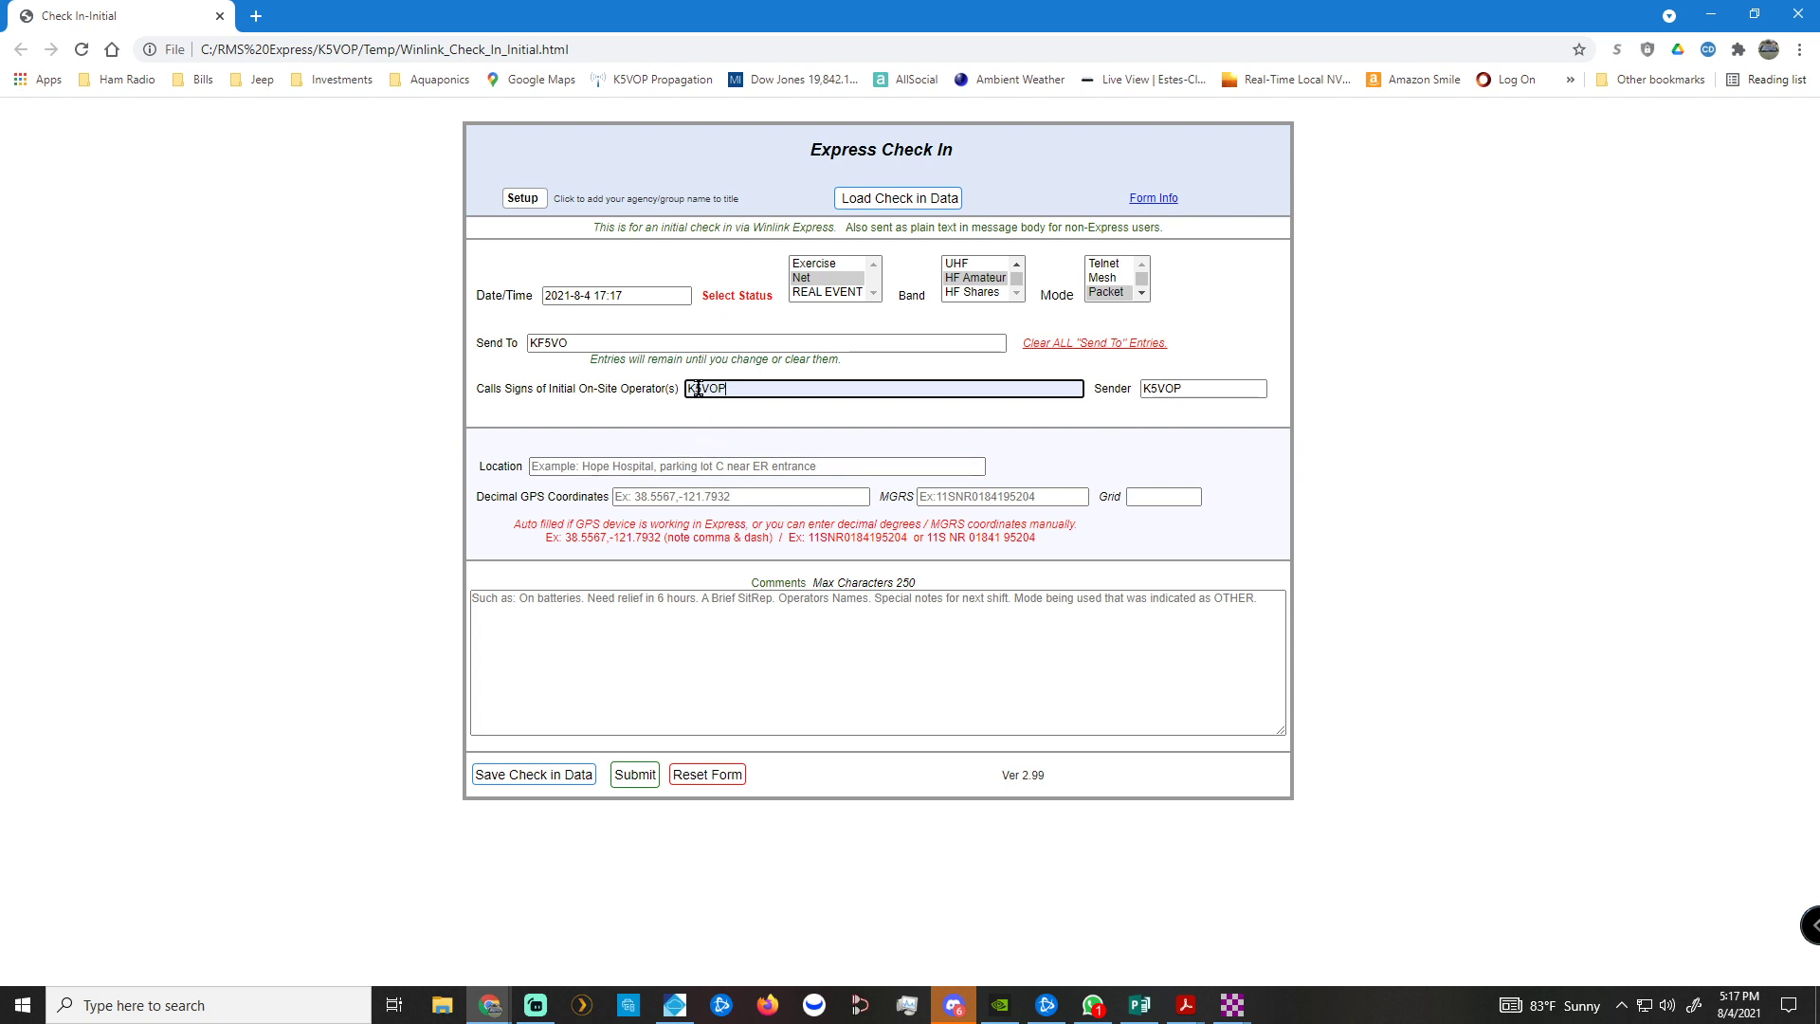
click(593, 464)
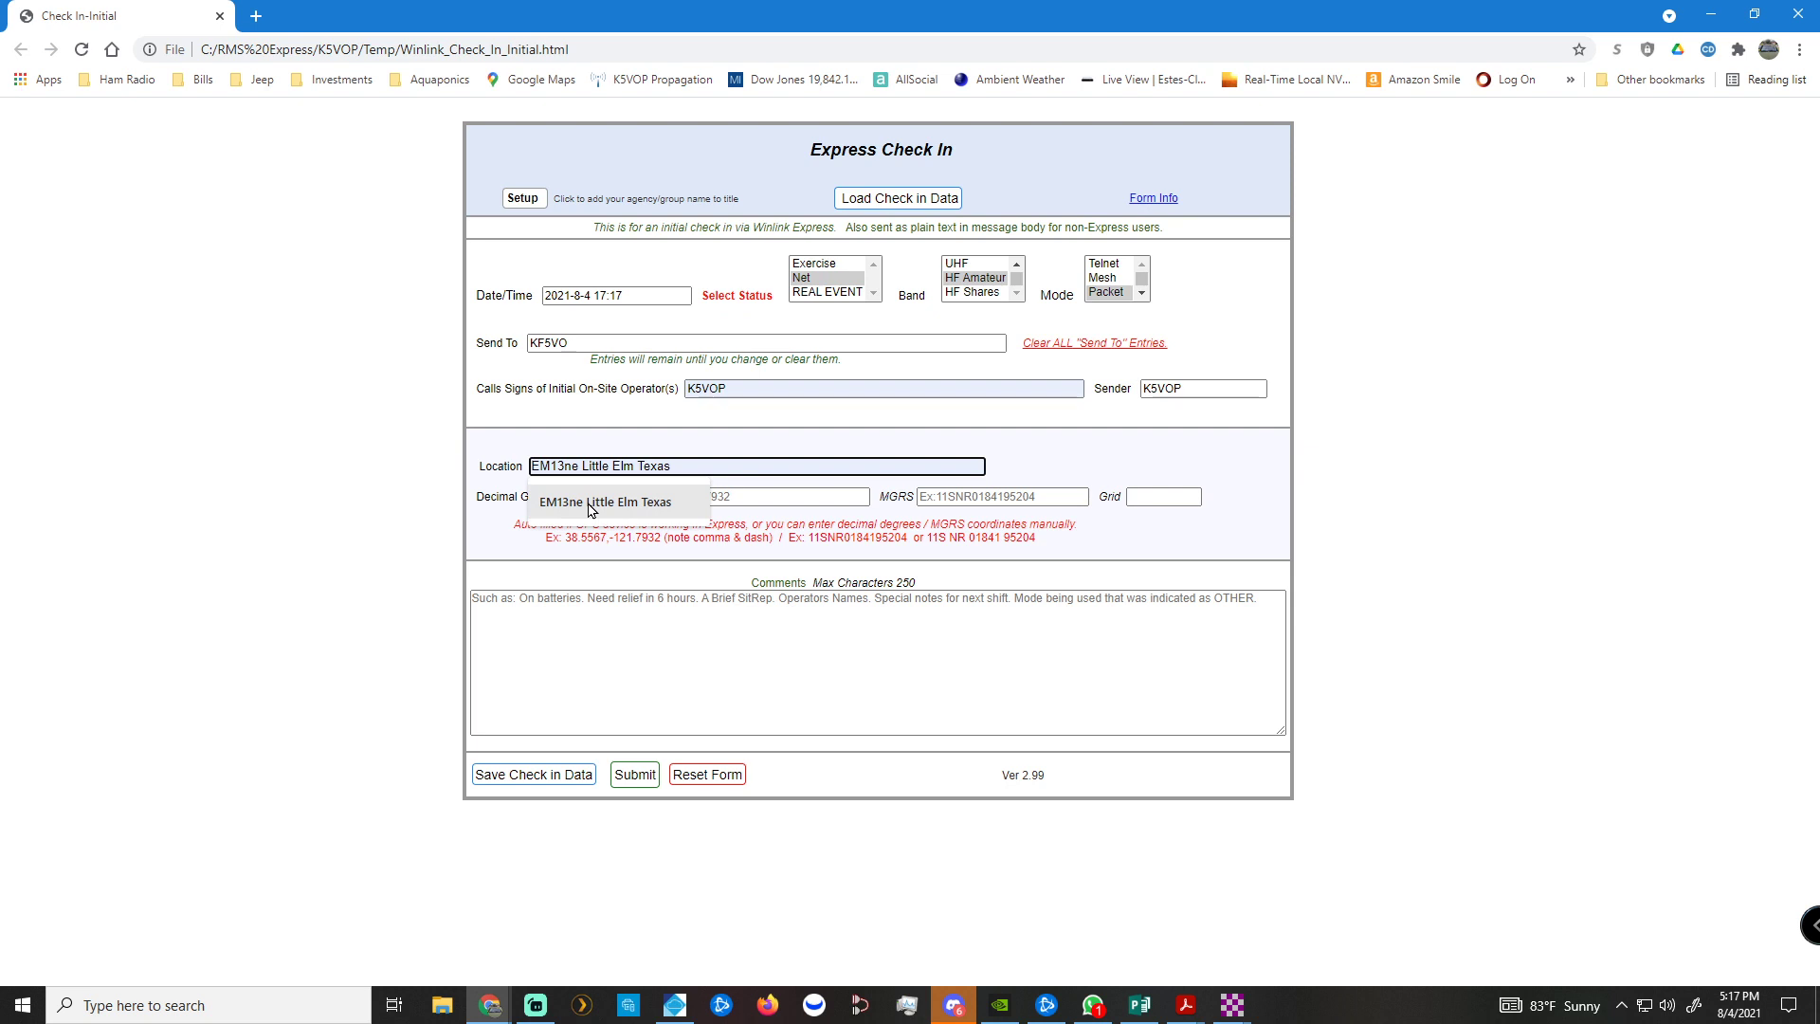
click(589, 505)
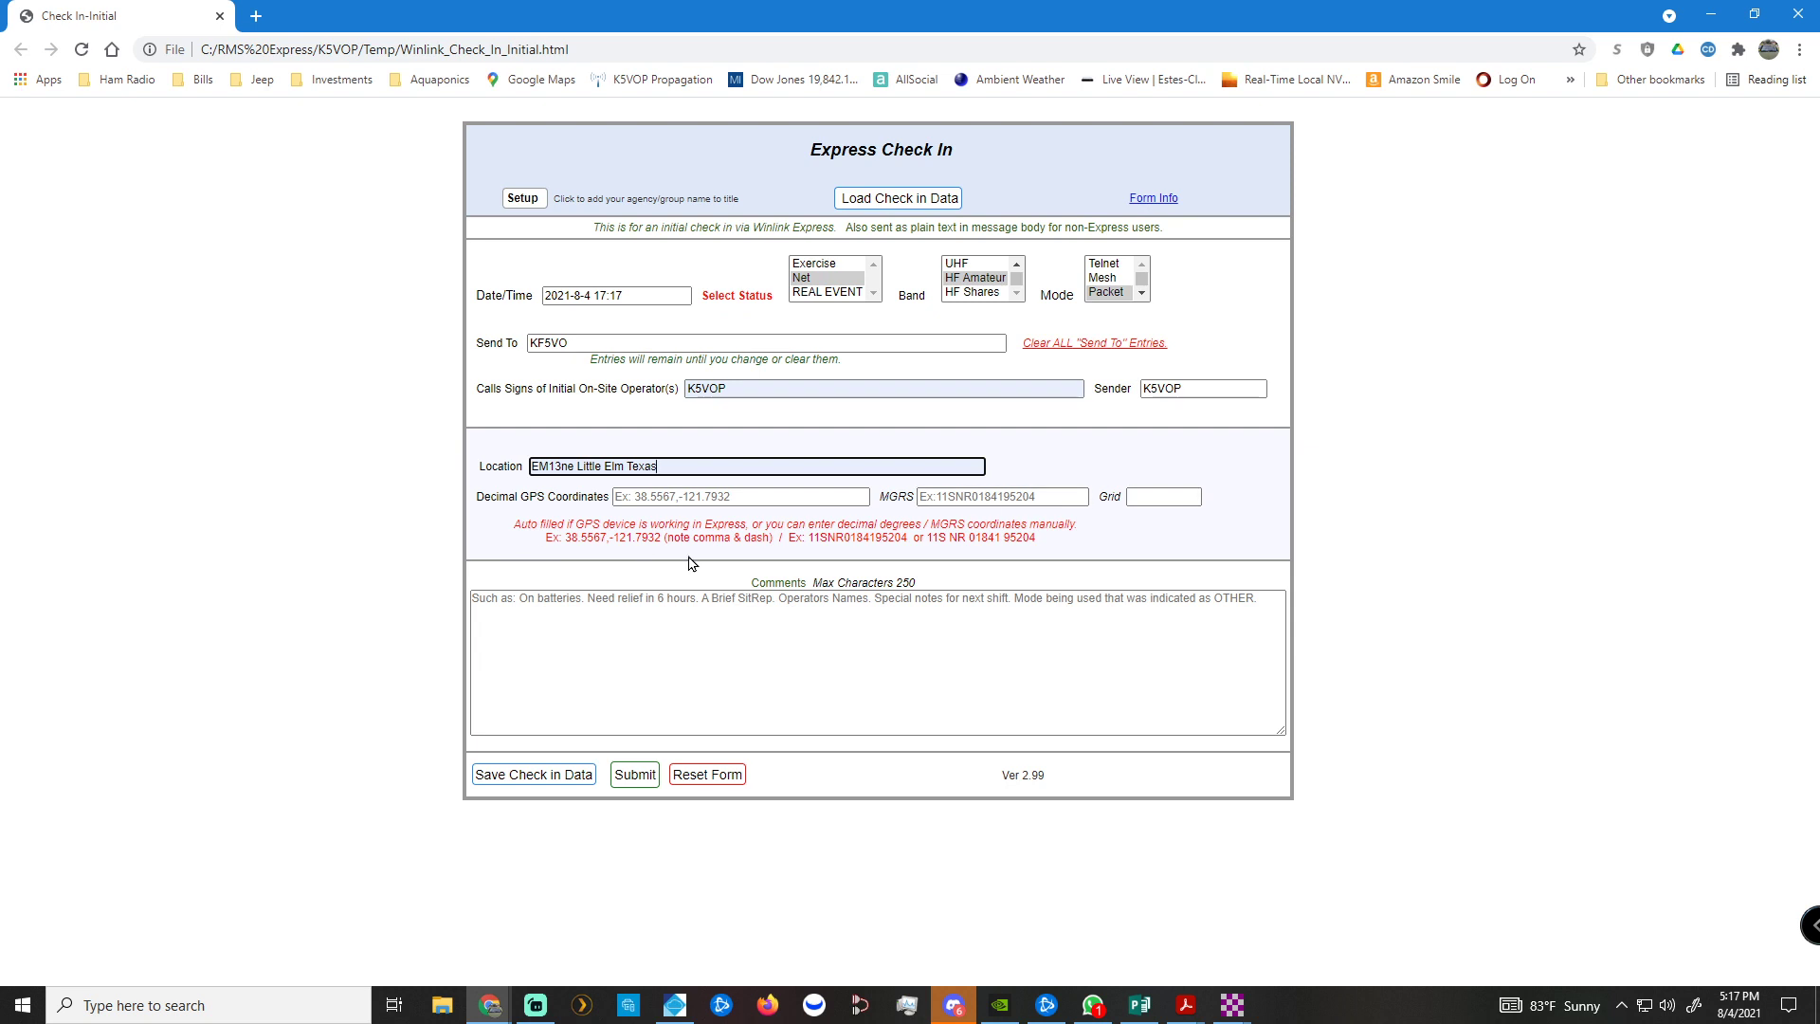
Add a comment about having a gobox and a DCARA county go box that both need more use, and submit the form.
click(768, 647)
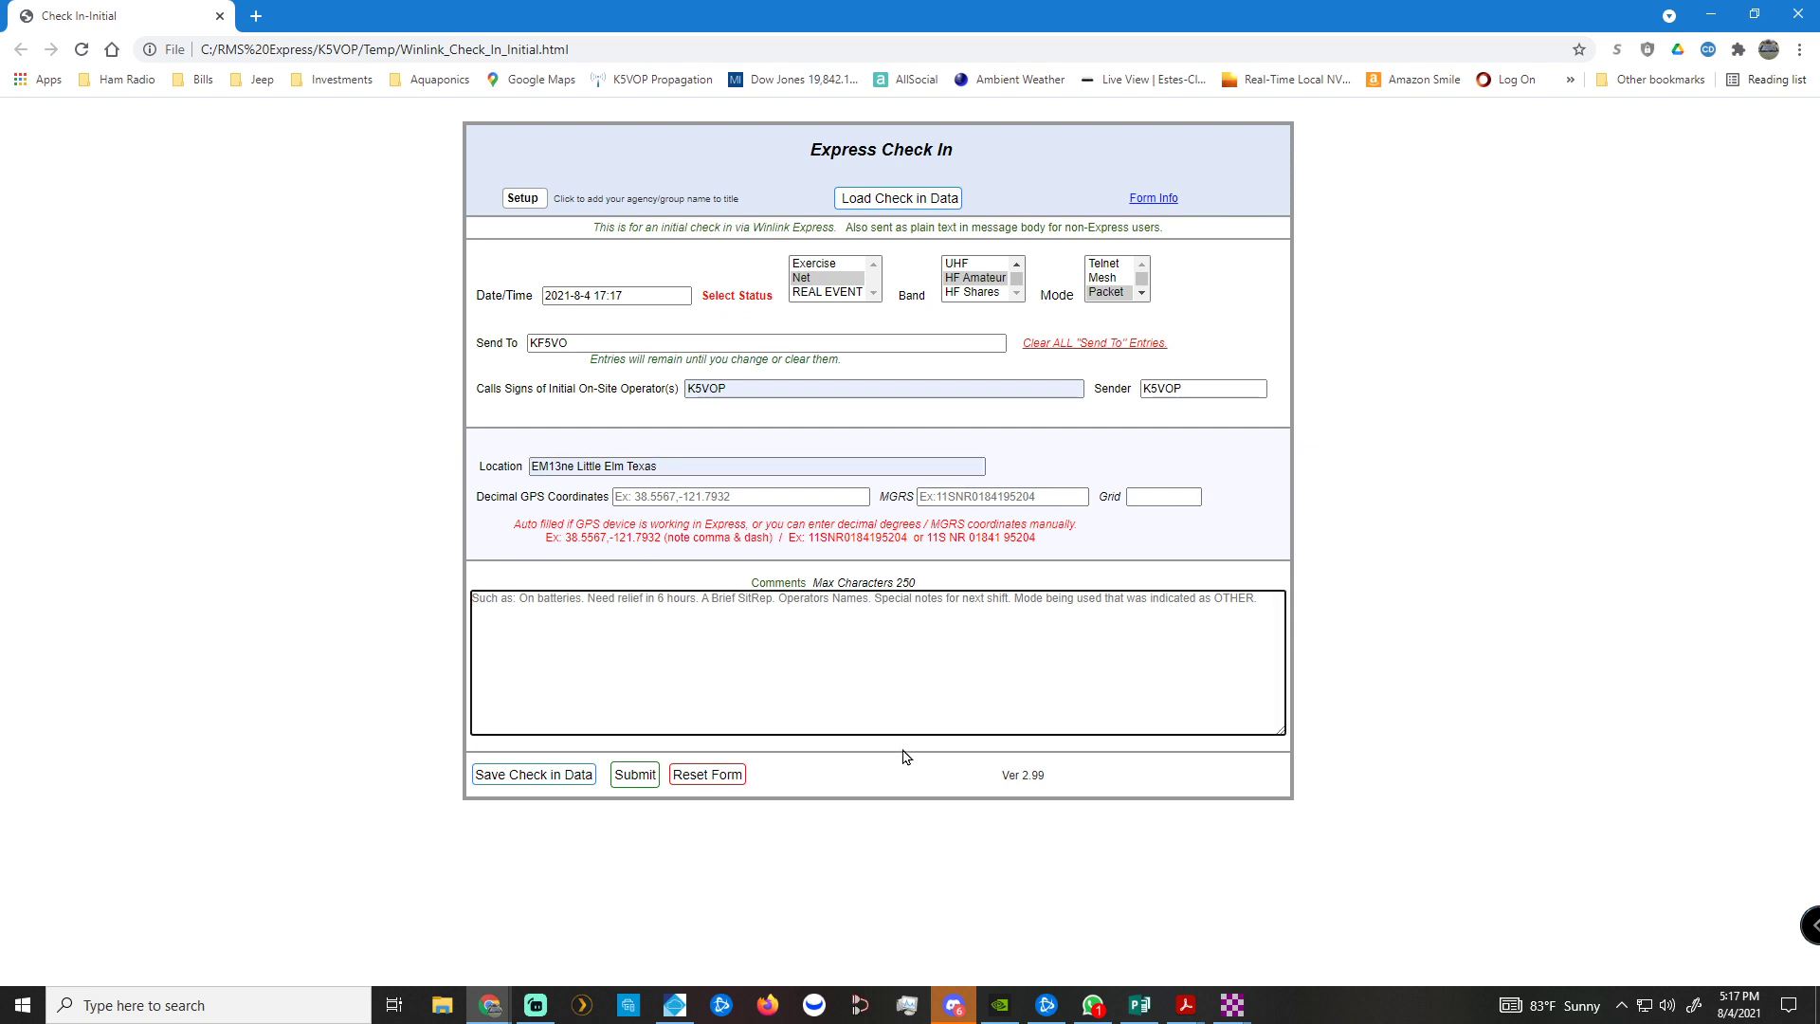
text(Yes )
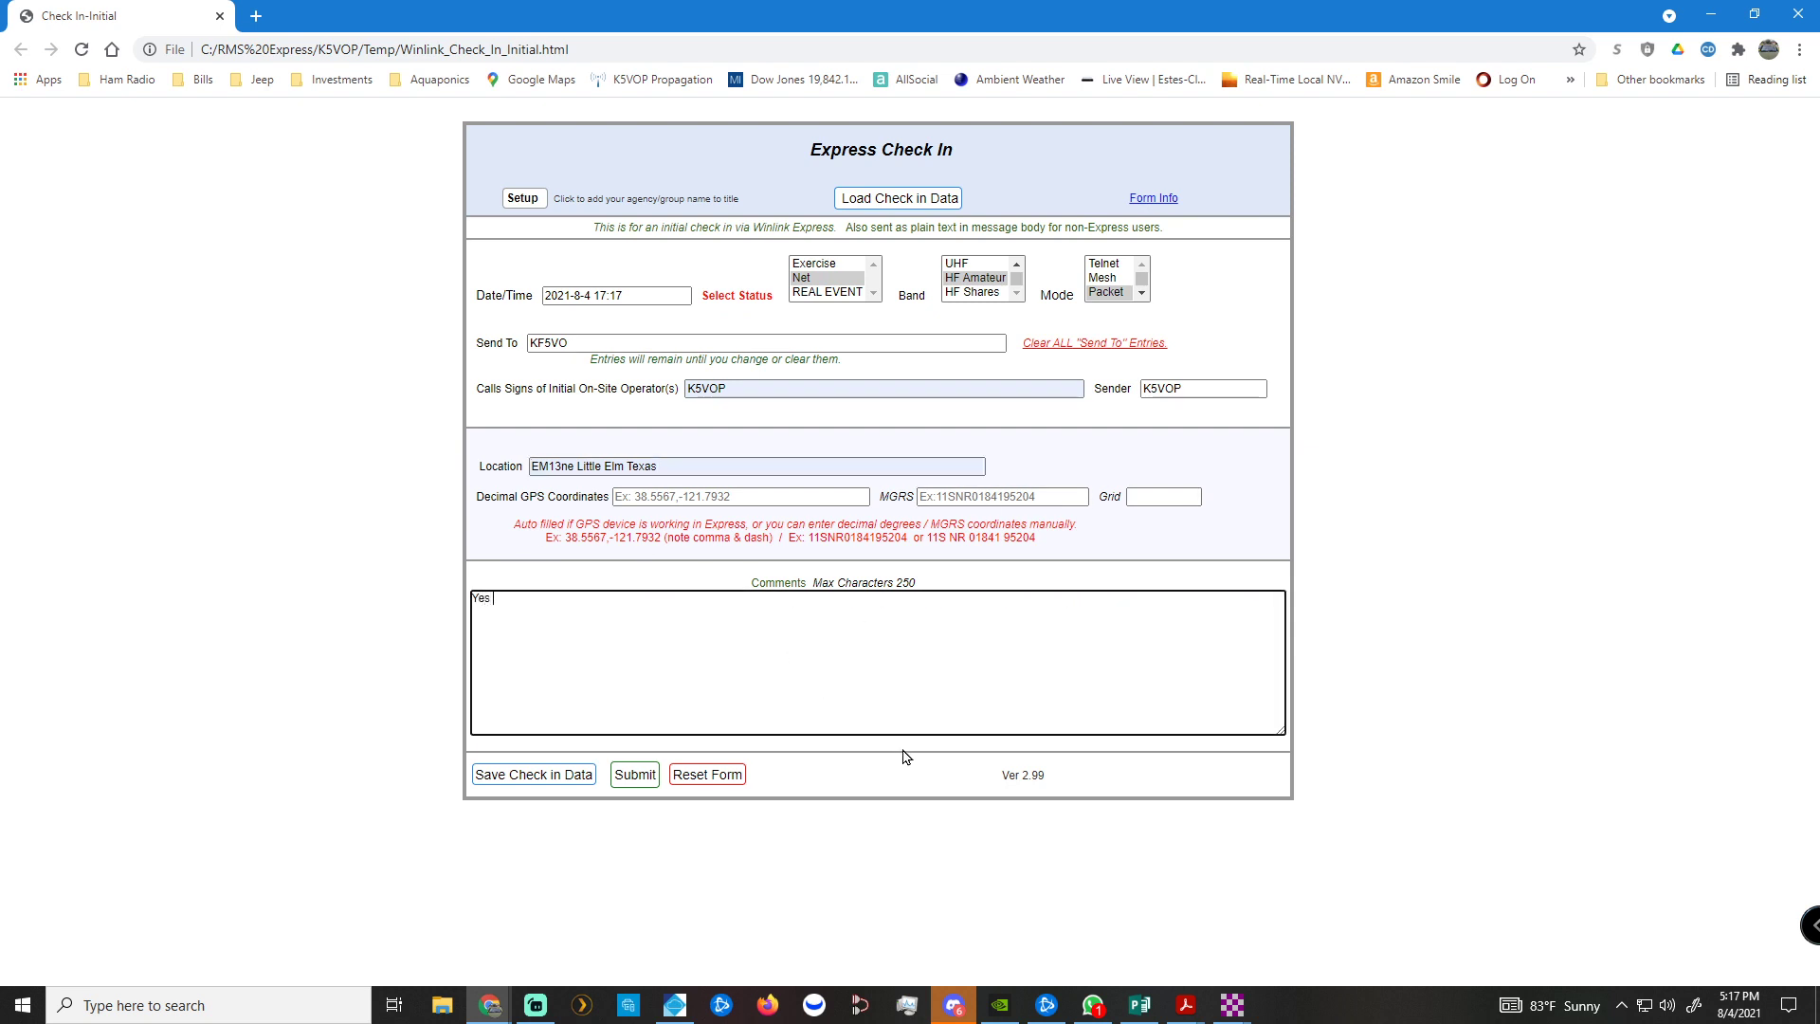
text(I have a gobox)
text(. I do not use it often enough. I also have a county go )
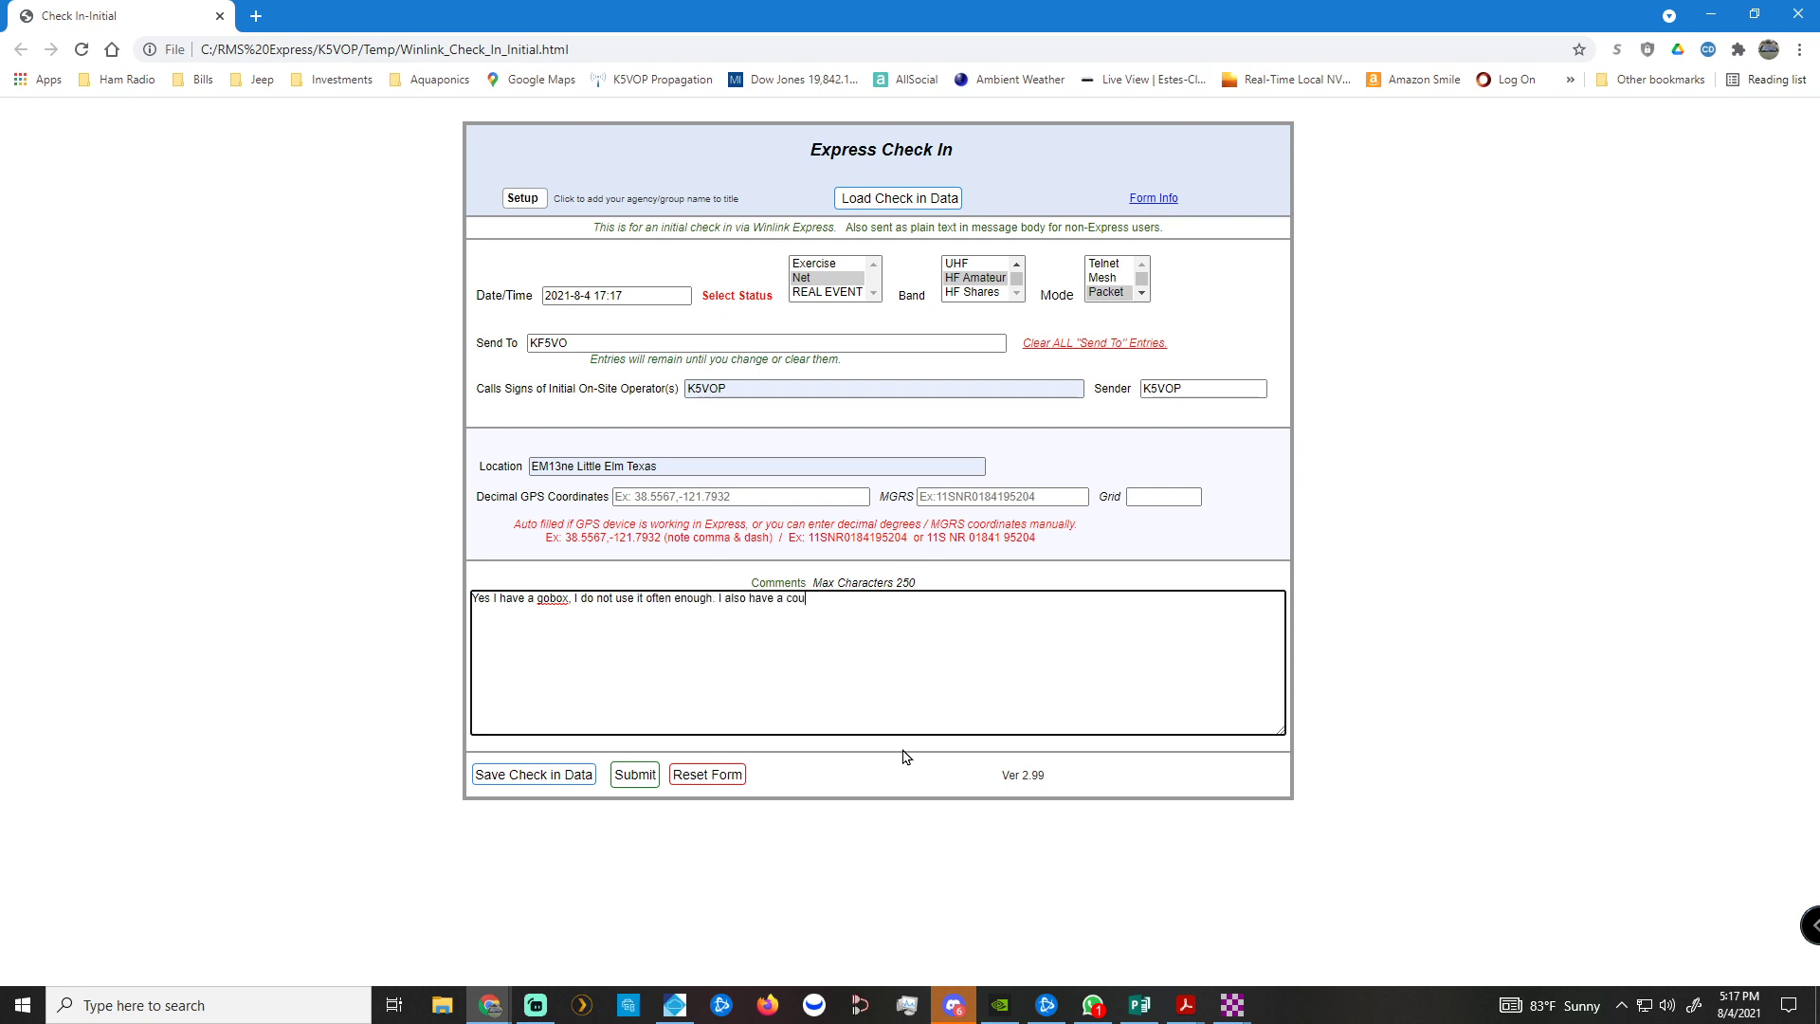
text(box)
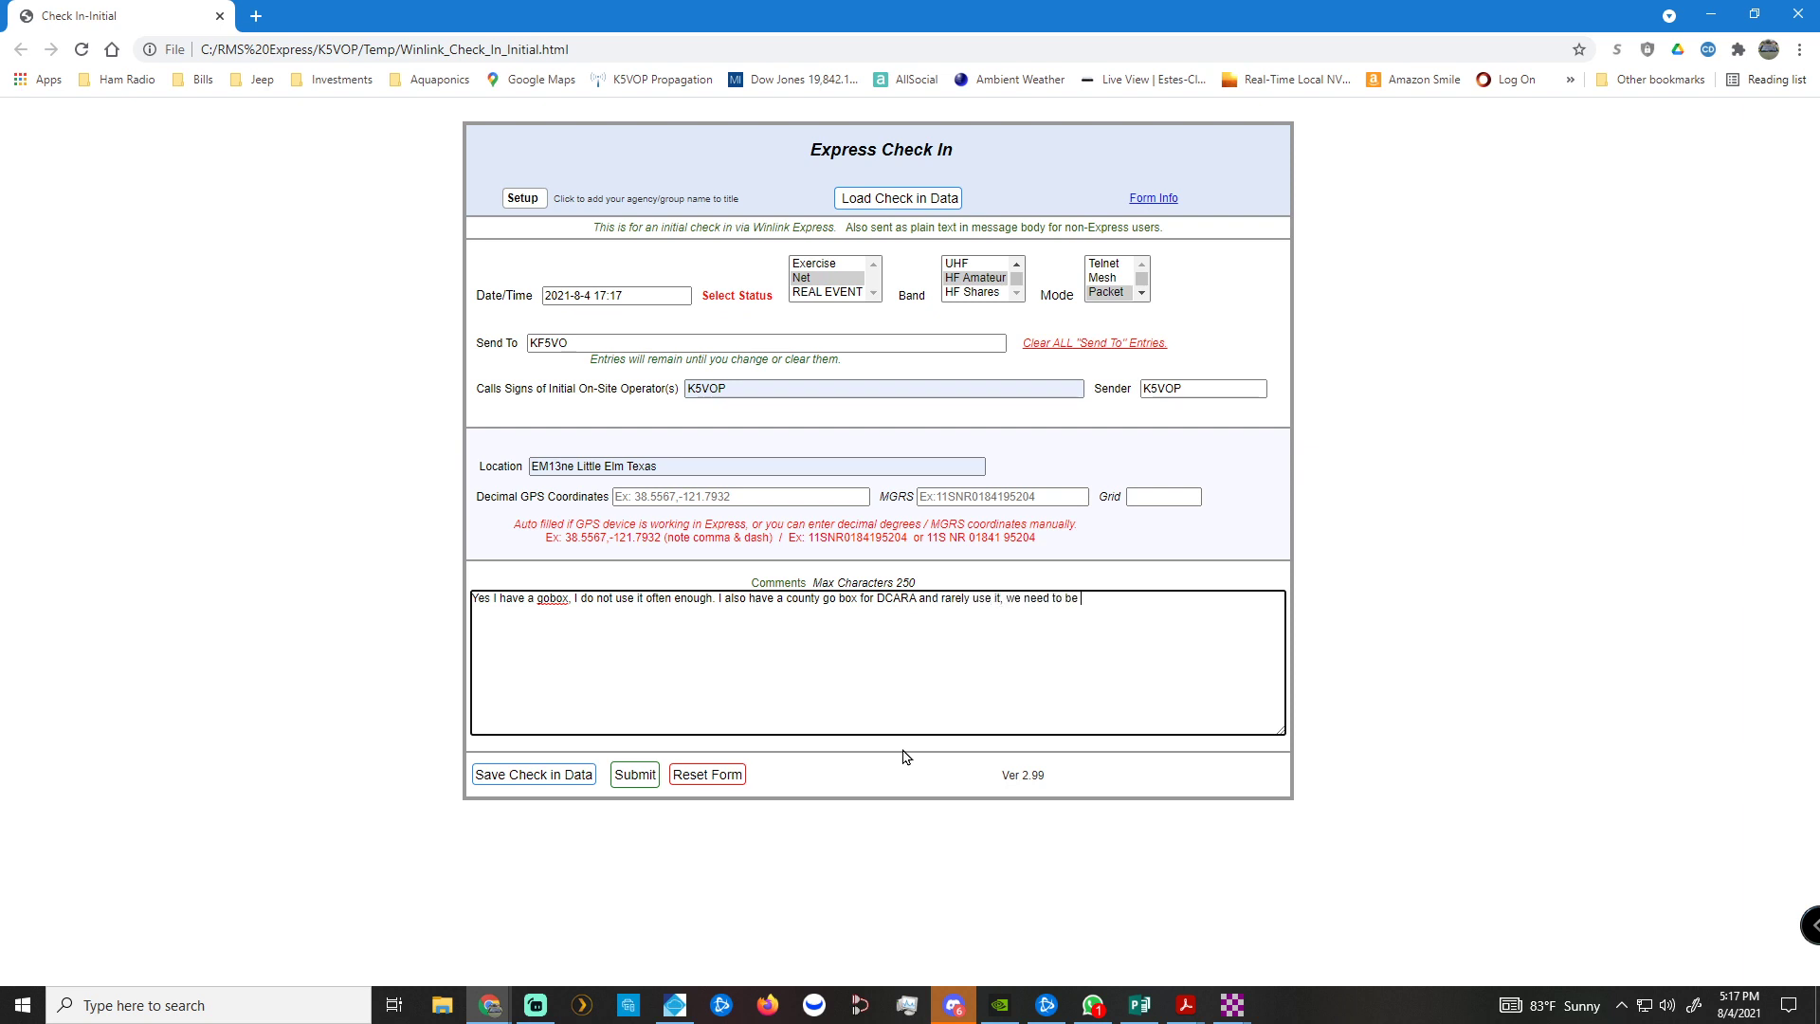
text(using)
click(636, 778)
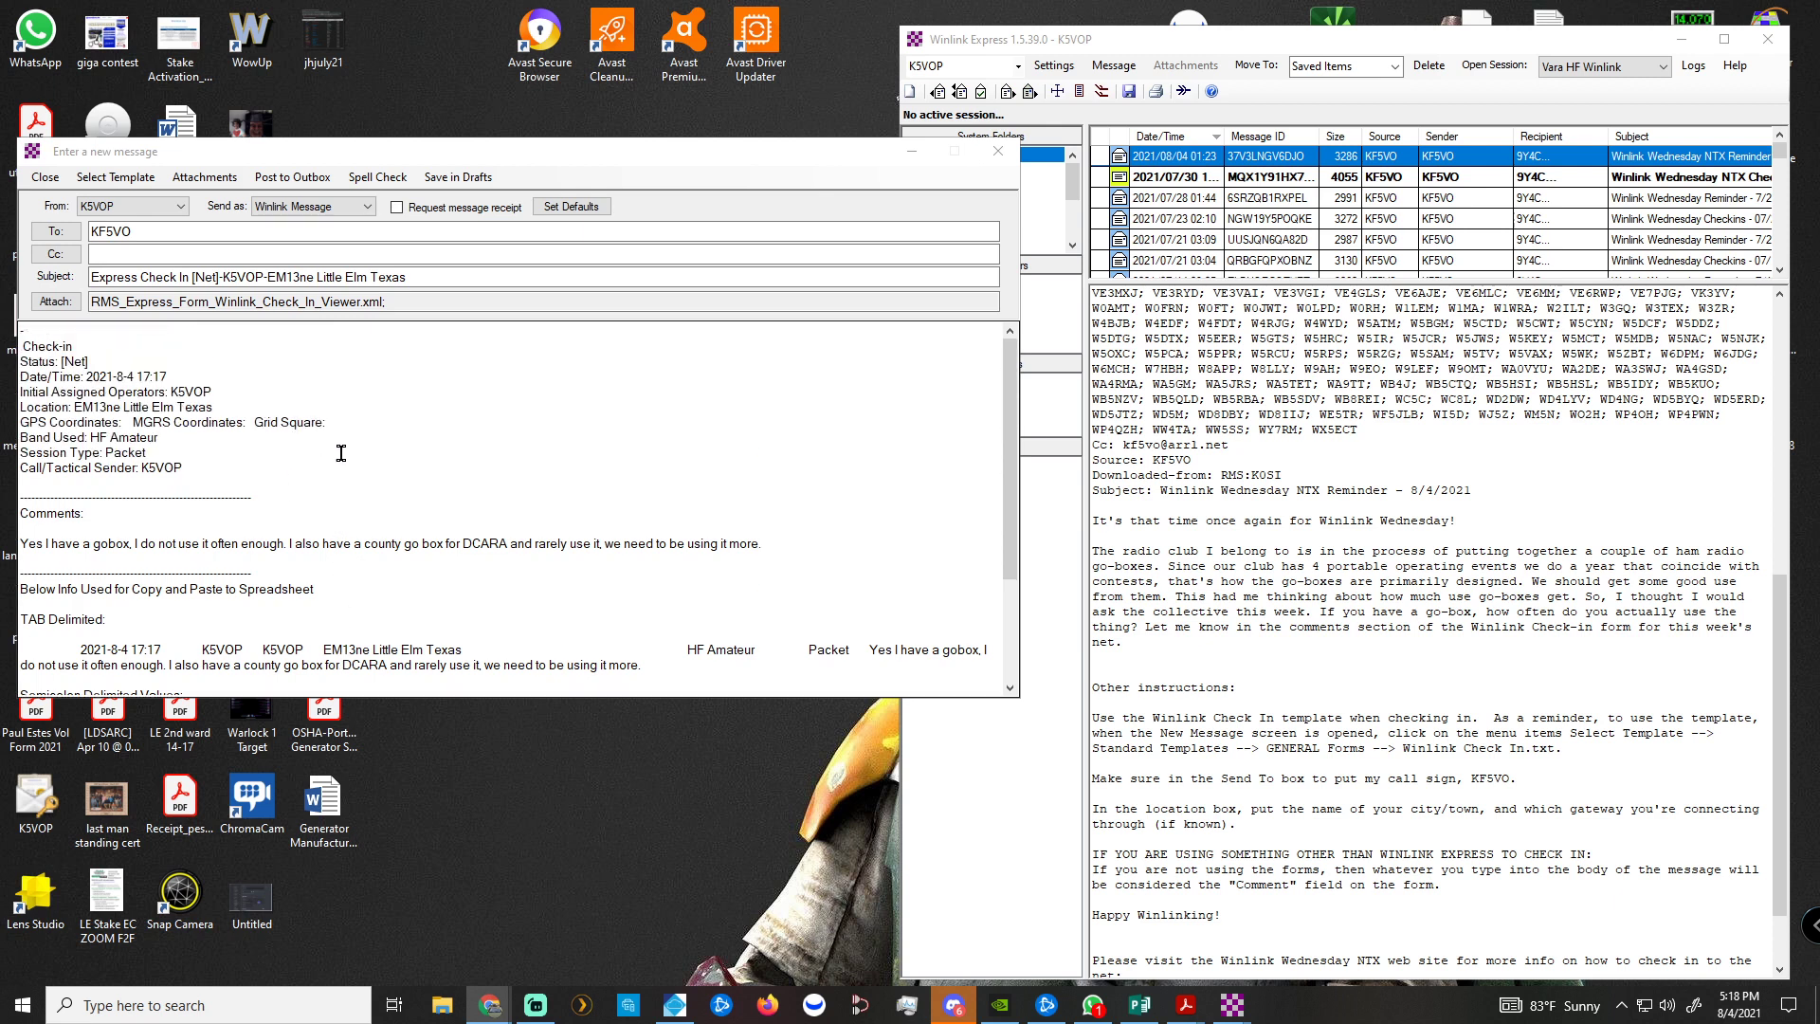
Post the check-in message to the Outbox, and view the unread 2021/07/30 Inbox message and the queued check-in.
click(302, 183)
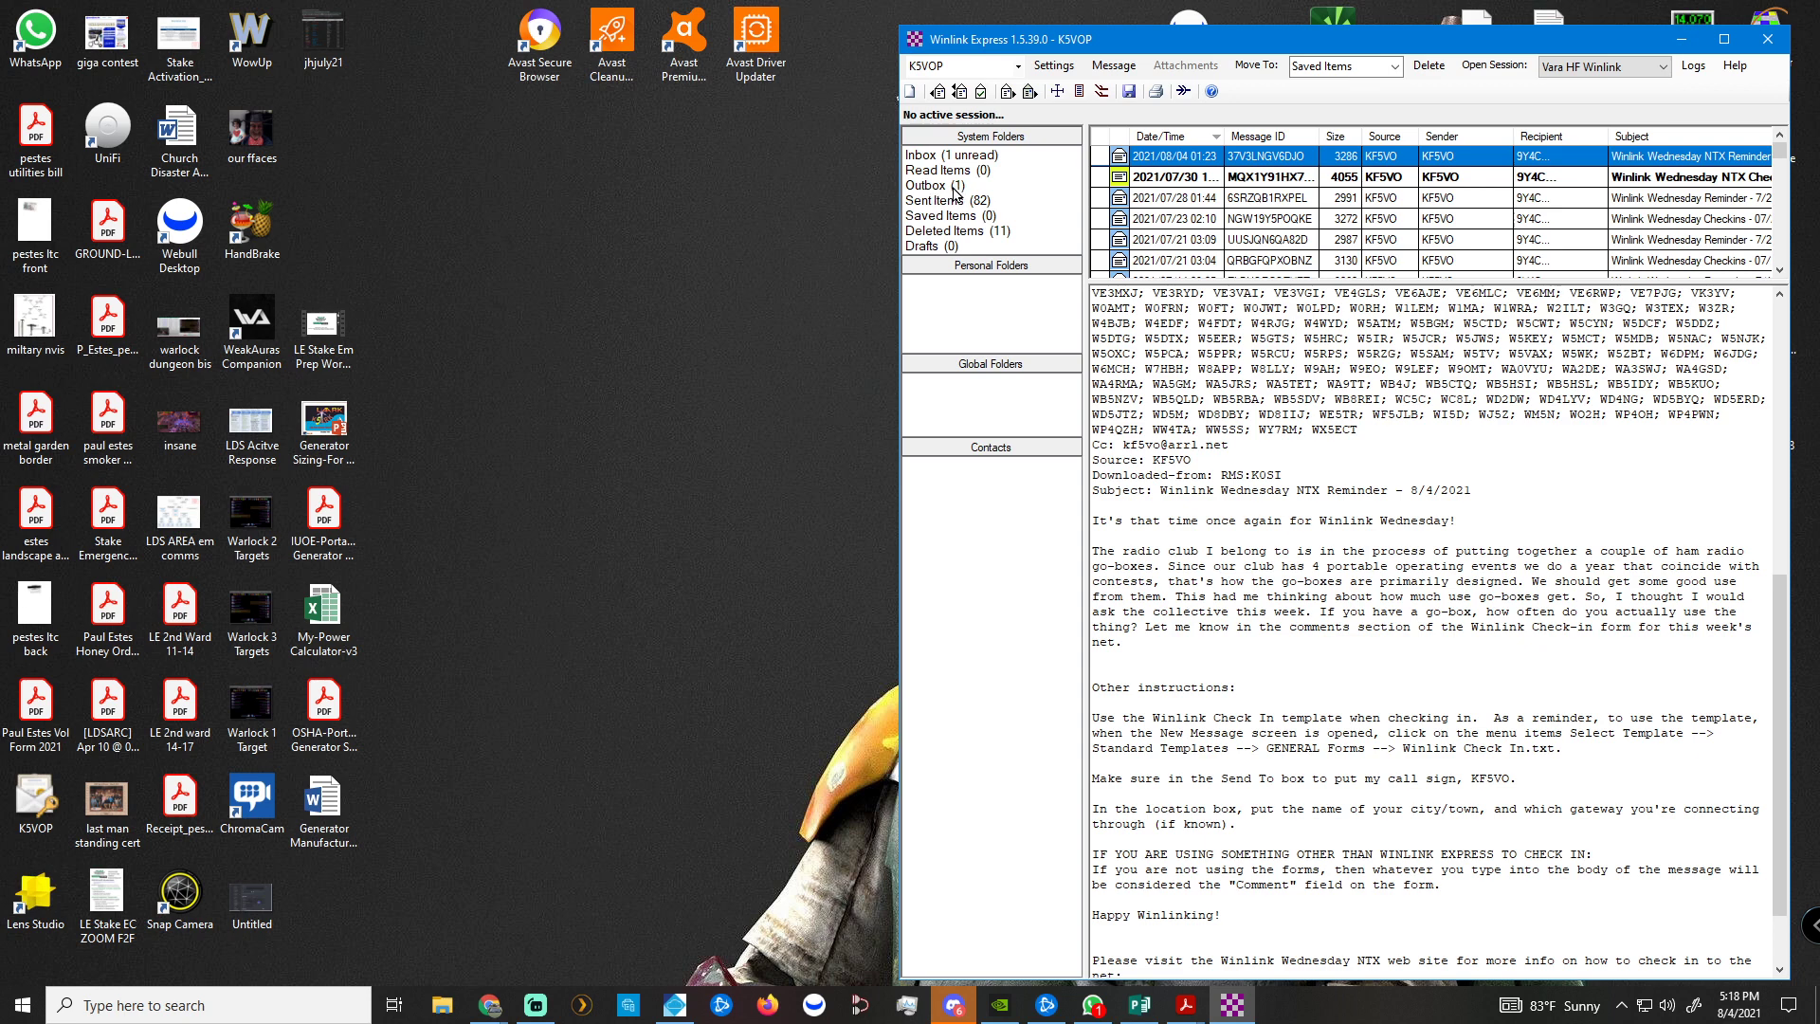
click(1290, 178)
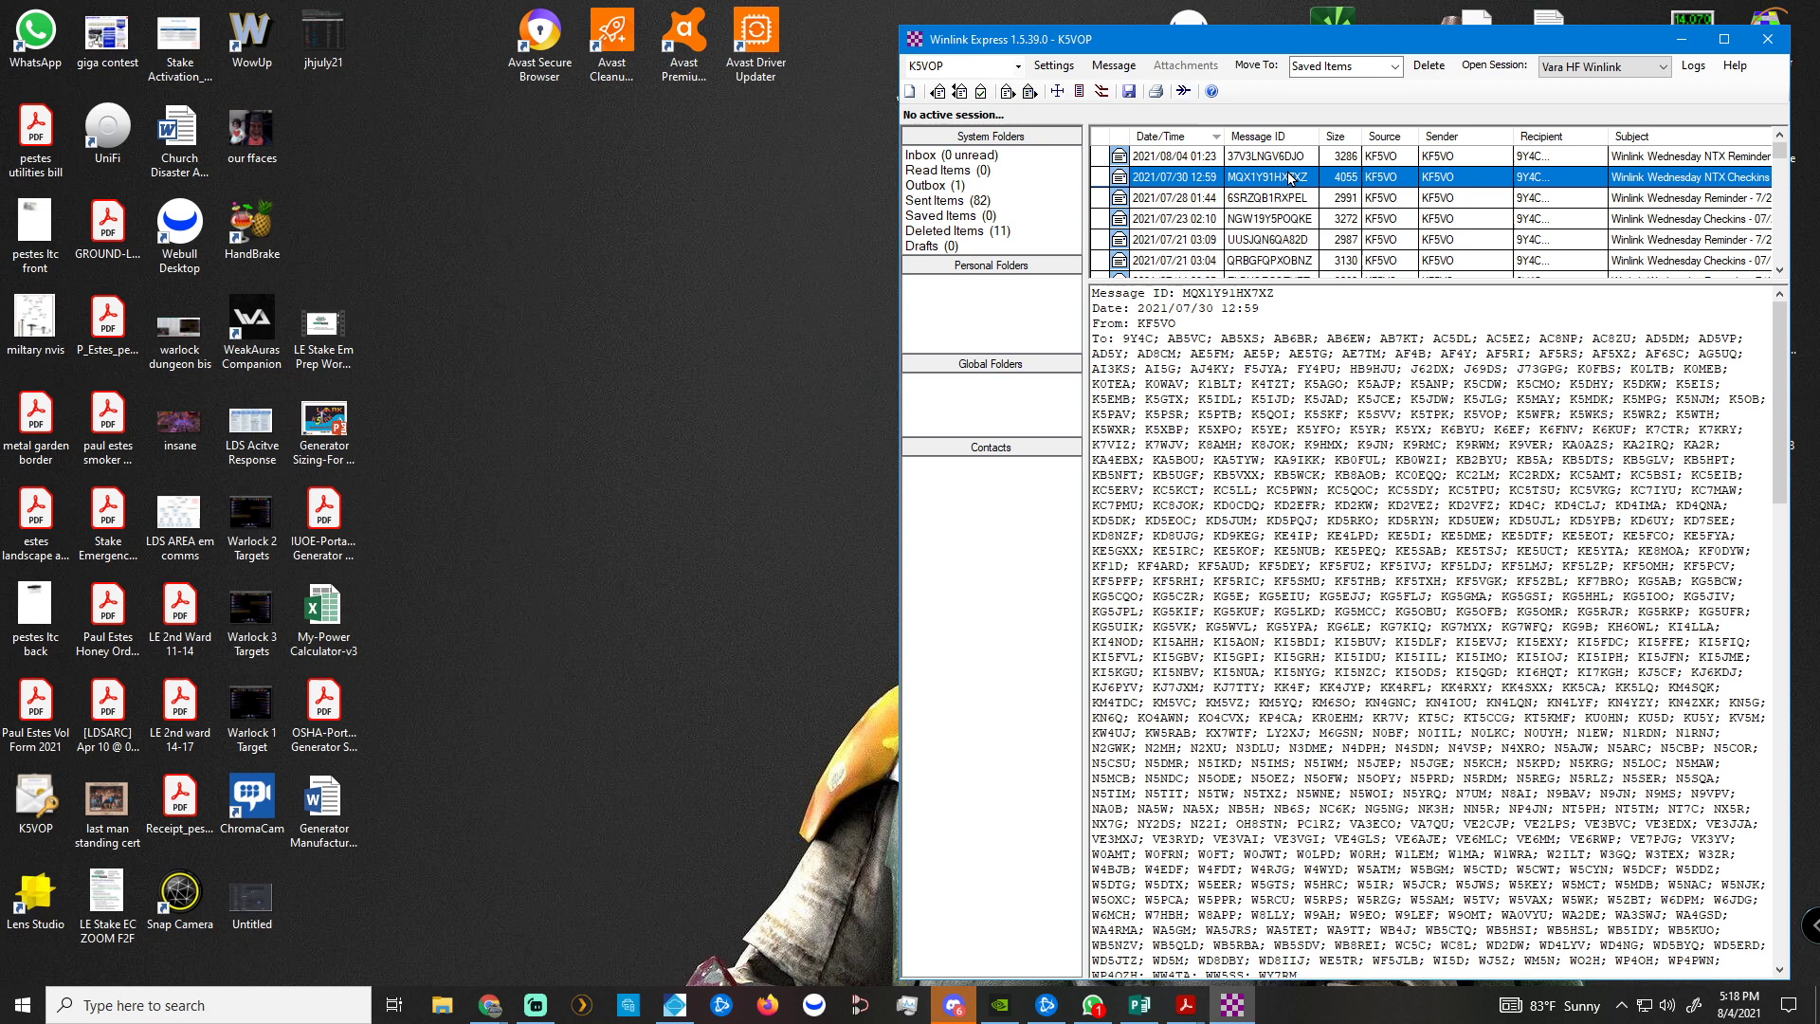
click(944, 188)
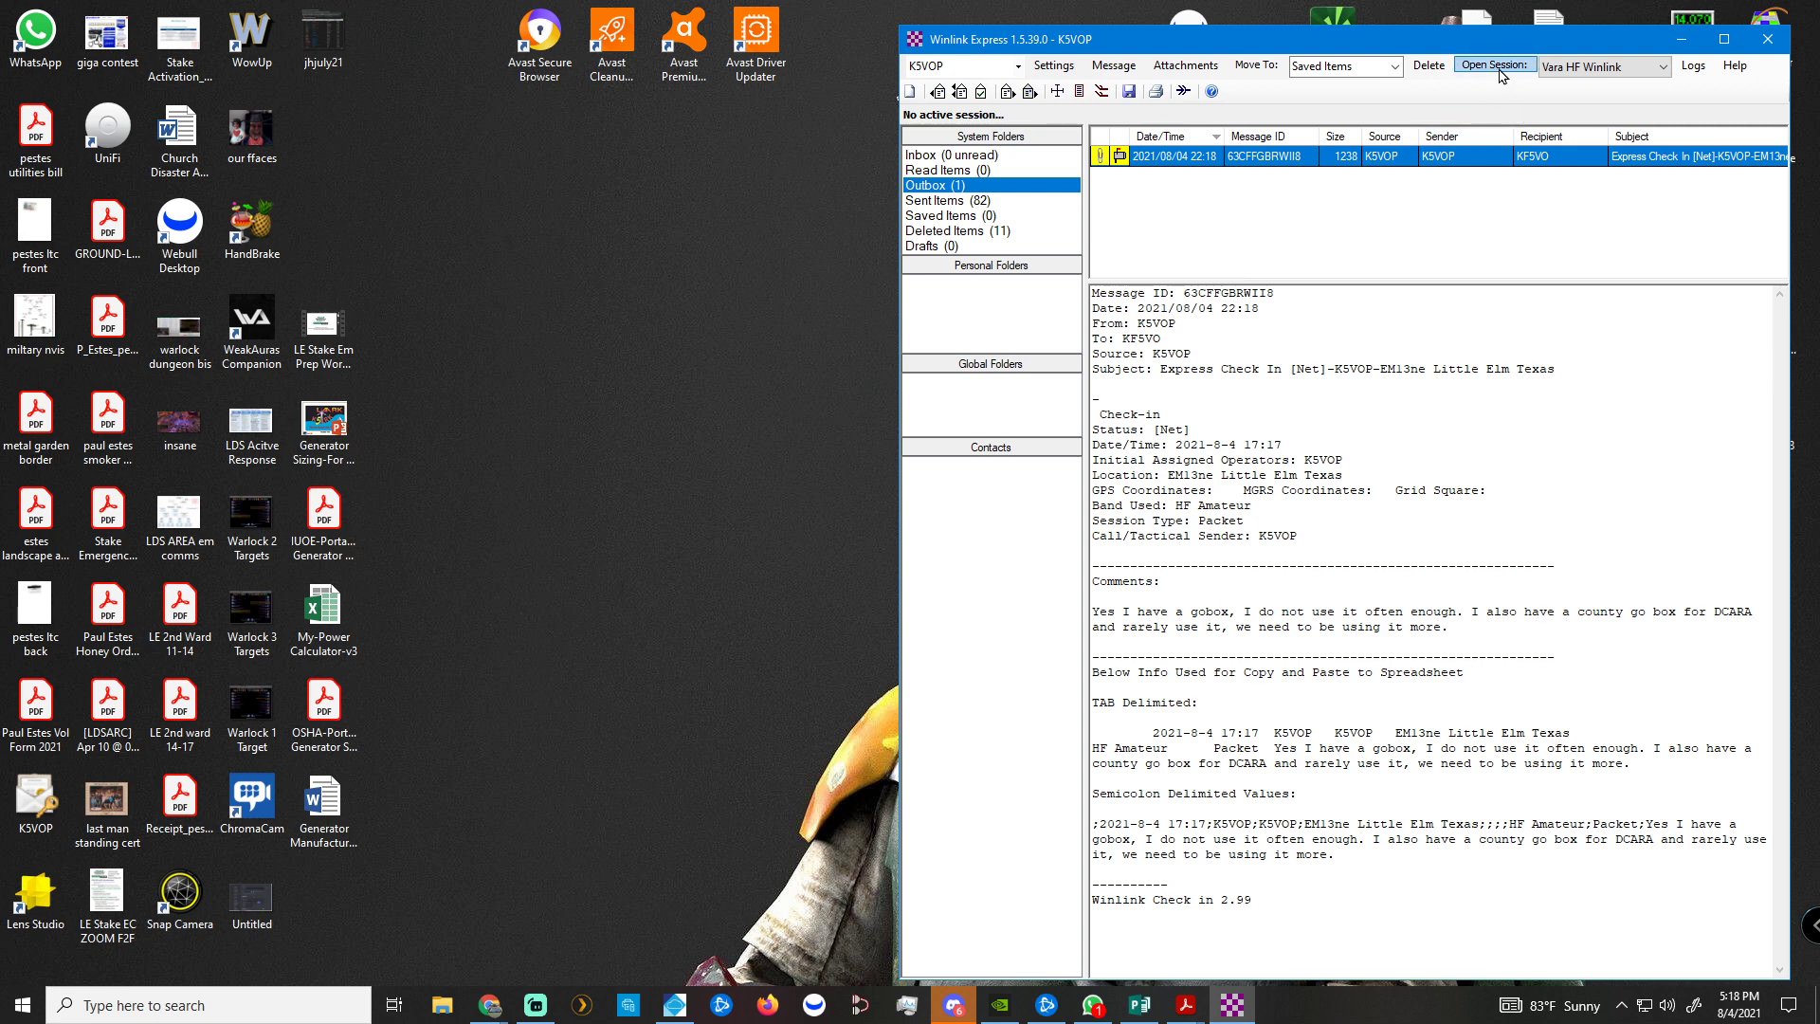
click(1663, 68)
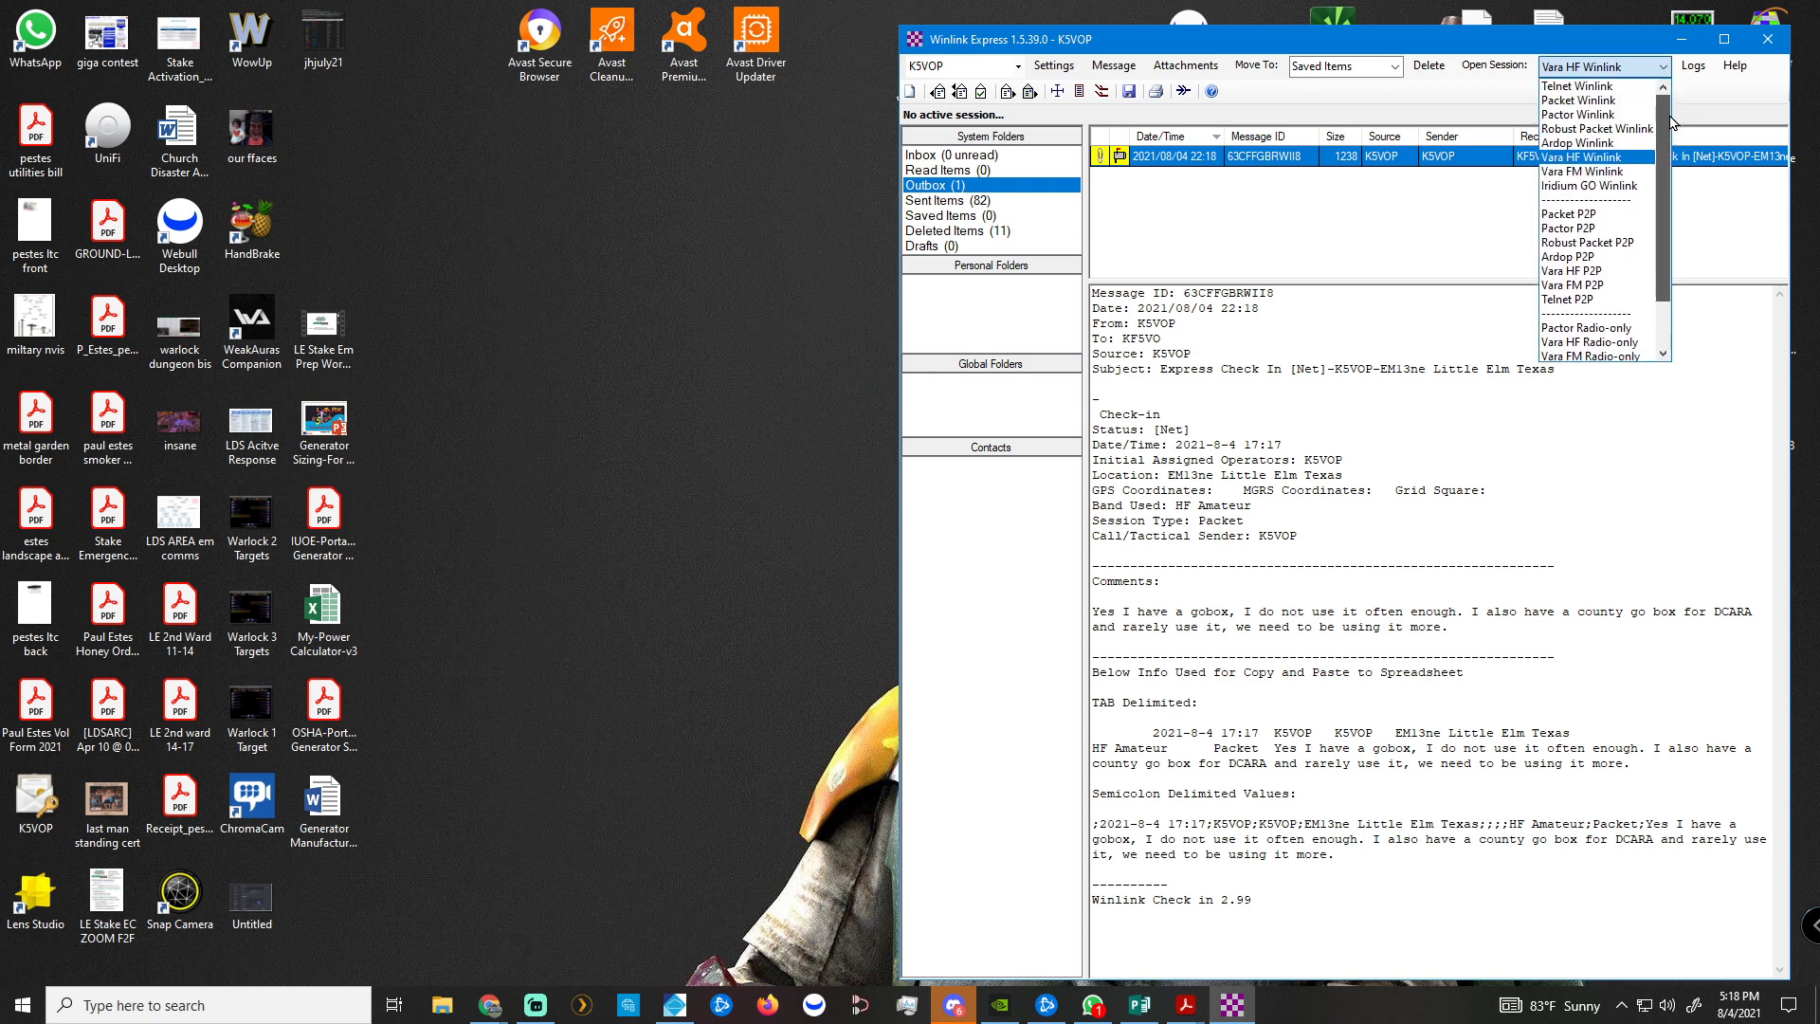
scroll(1664, 227, down, 2)
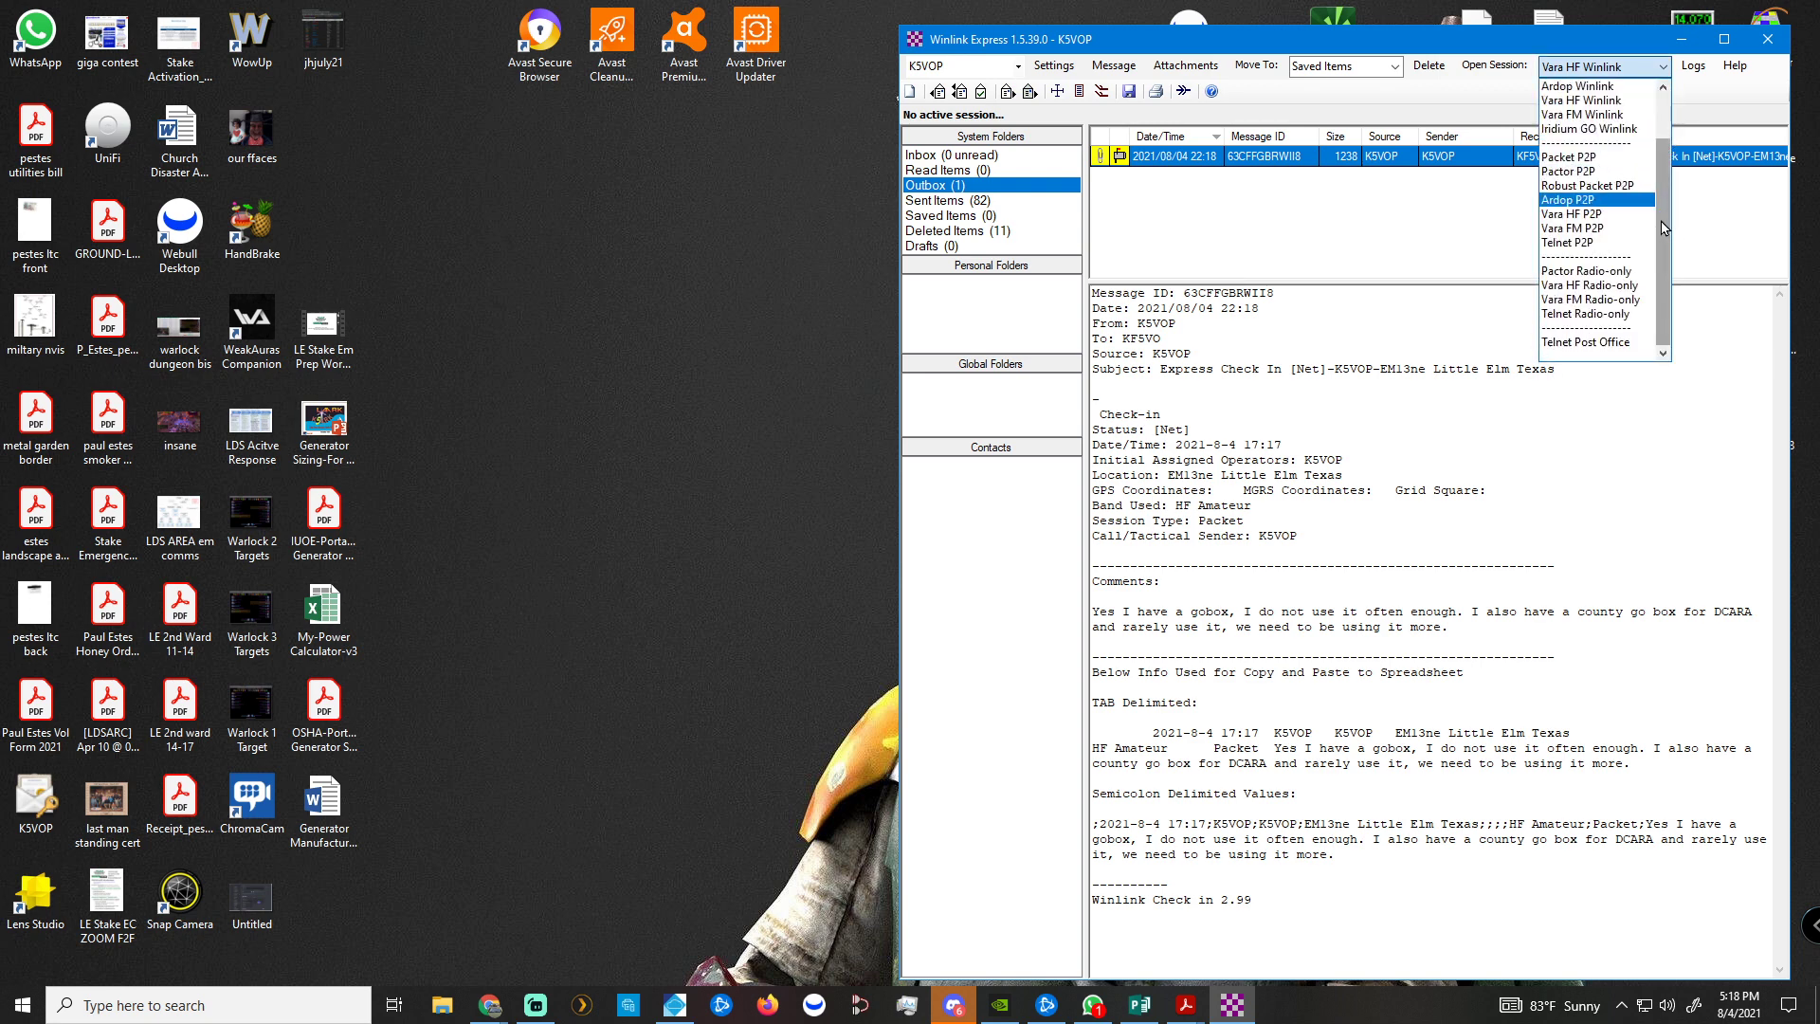
scroll(1663, 227, up, 2)
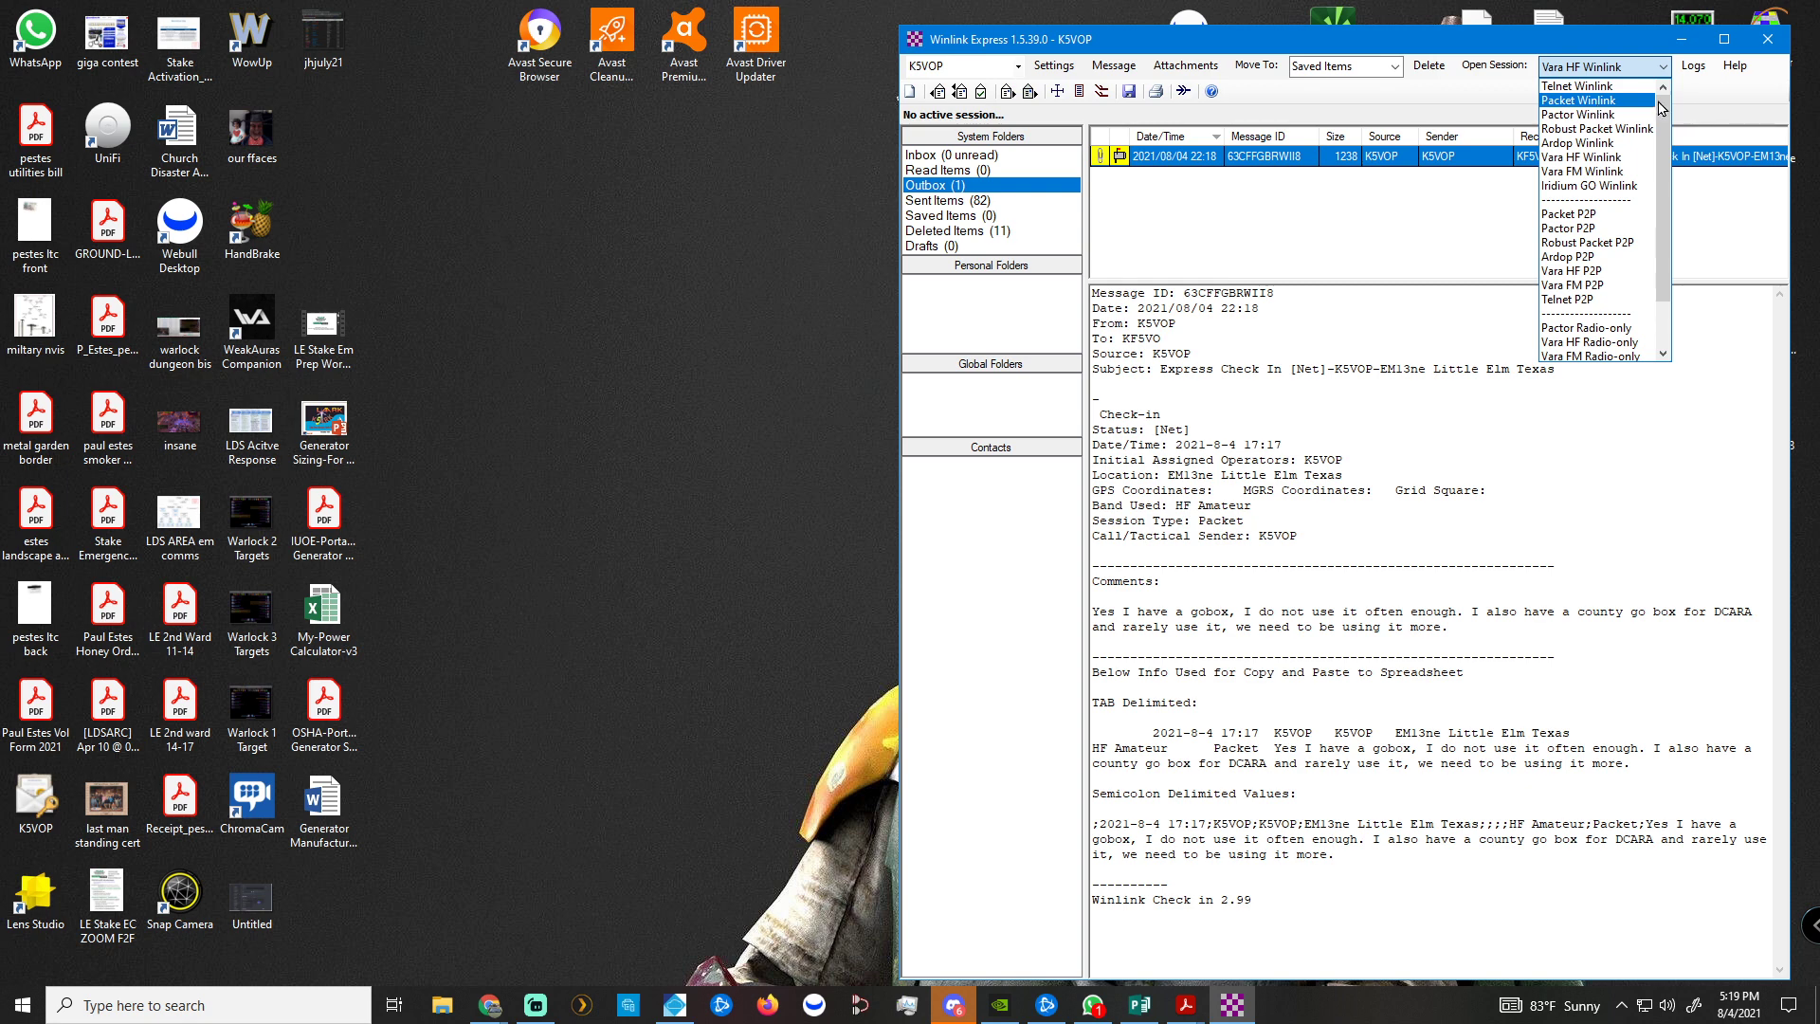
click(1712, 108)
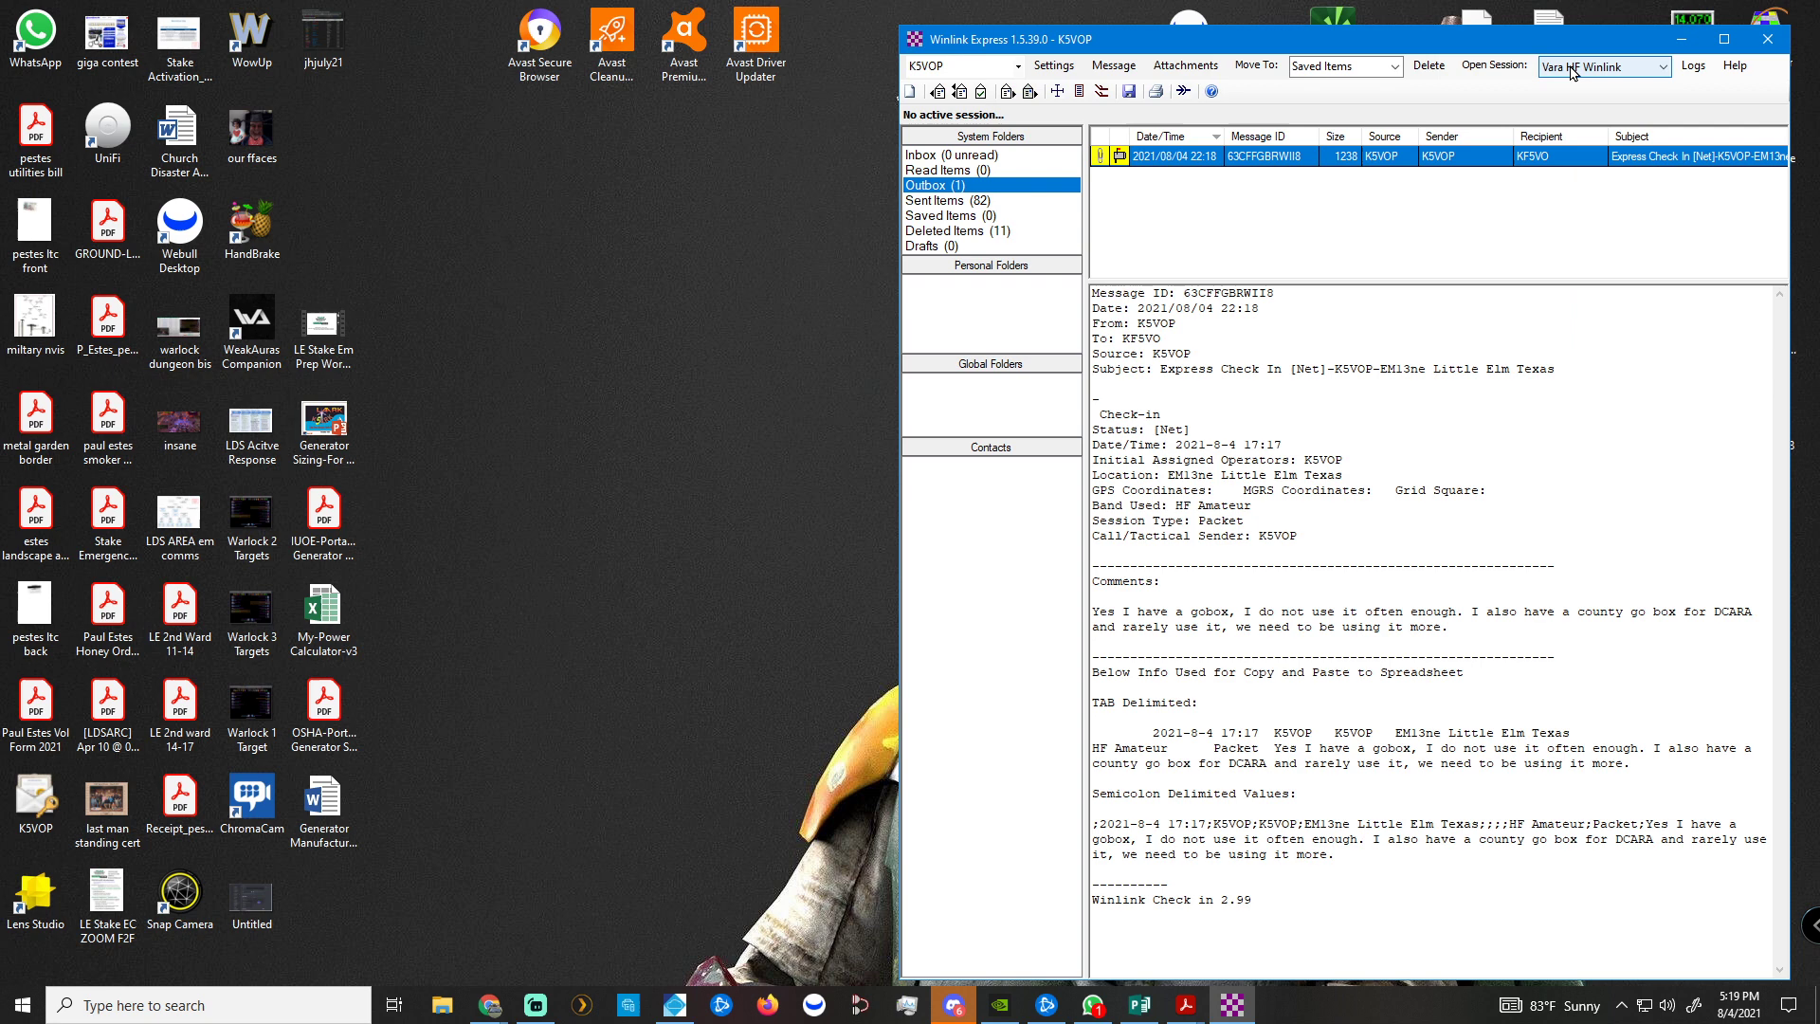
Open a Vara HF Winlink session and bring the VARA HF modem window into view.
click(1491, 68)
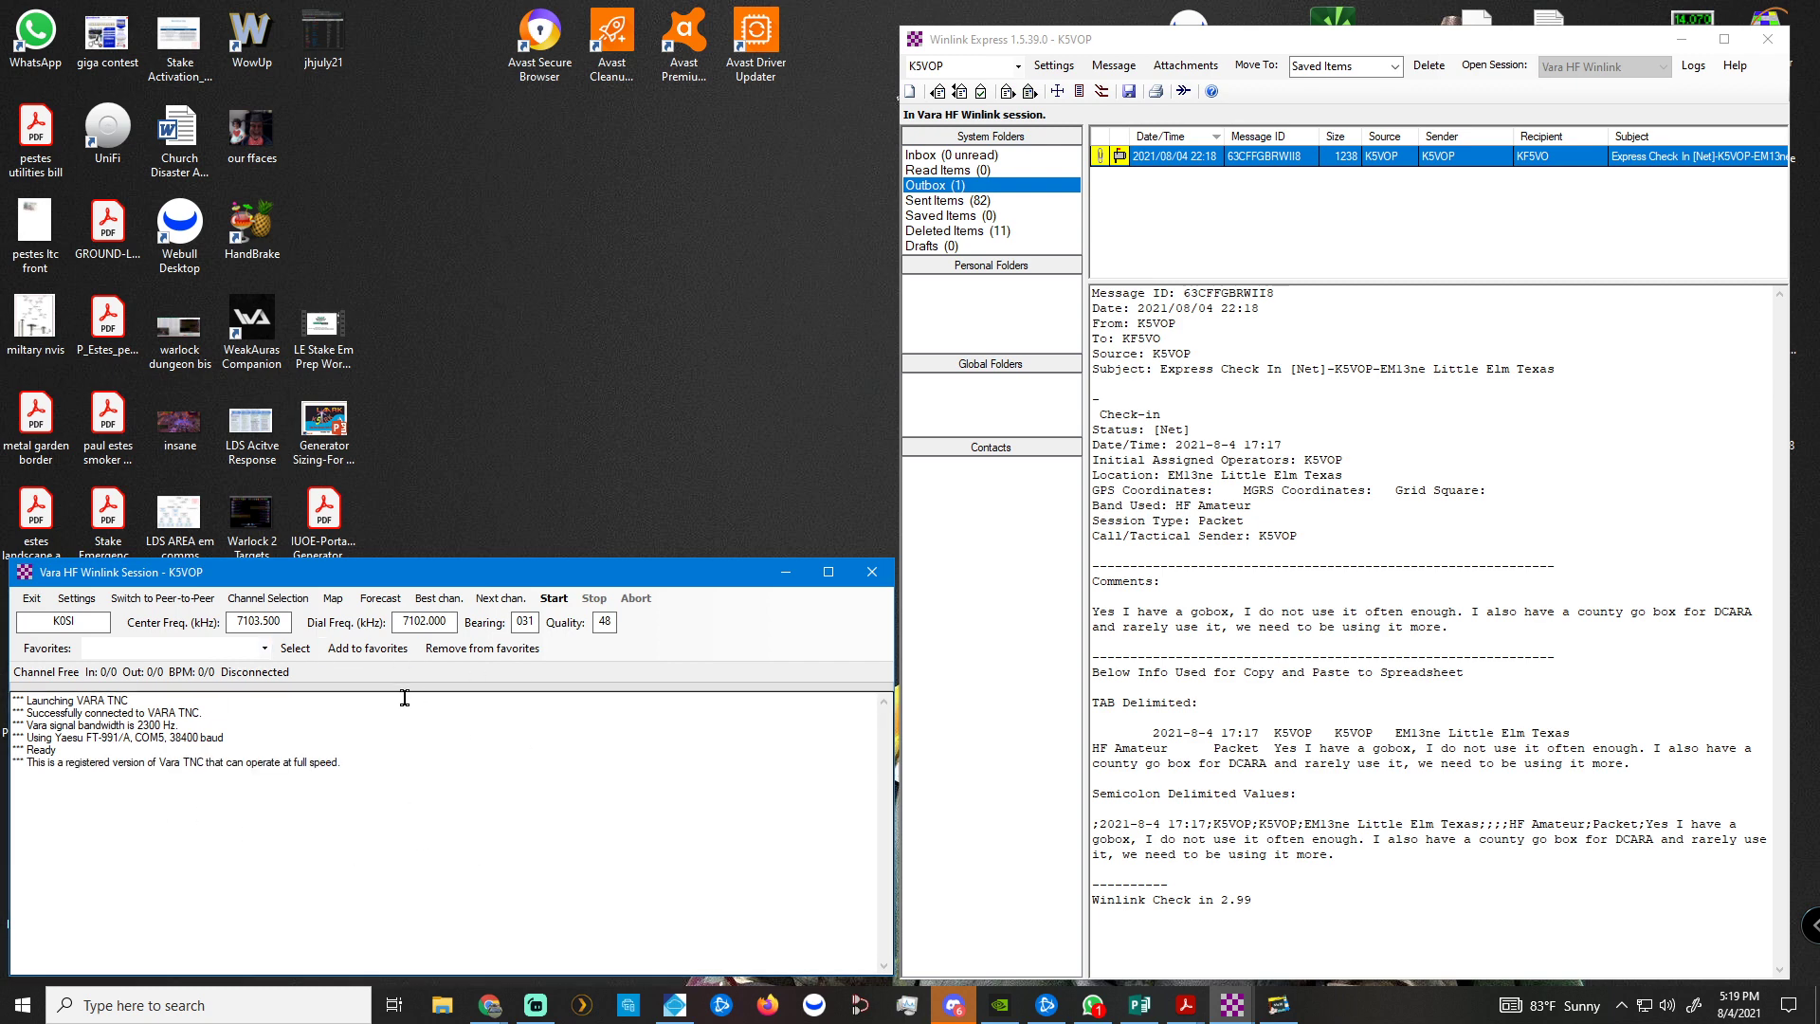
click(1276, 1017)
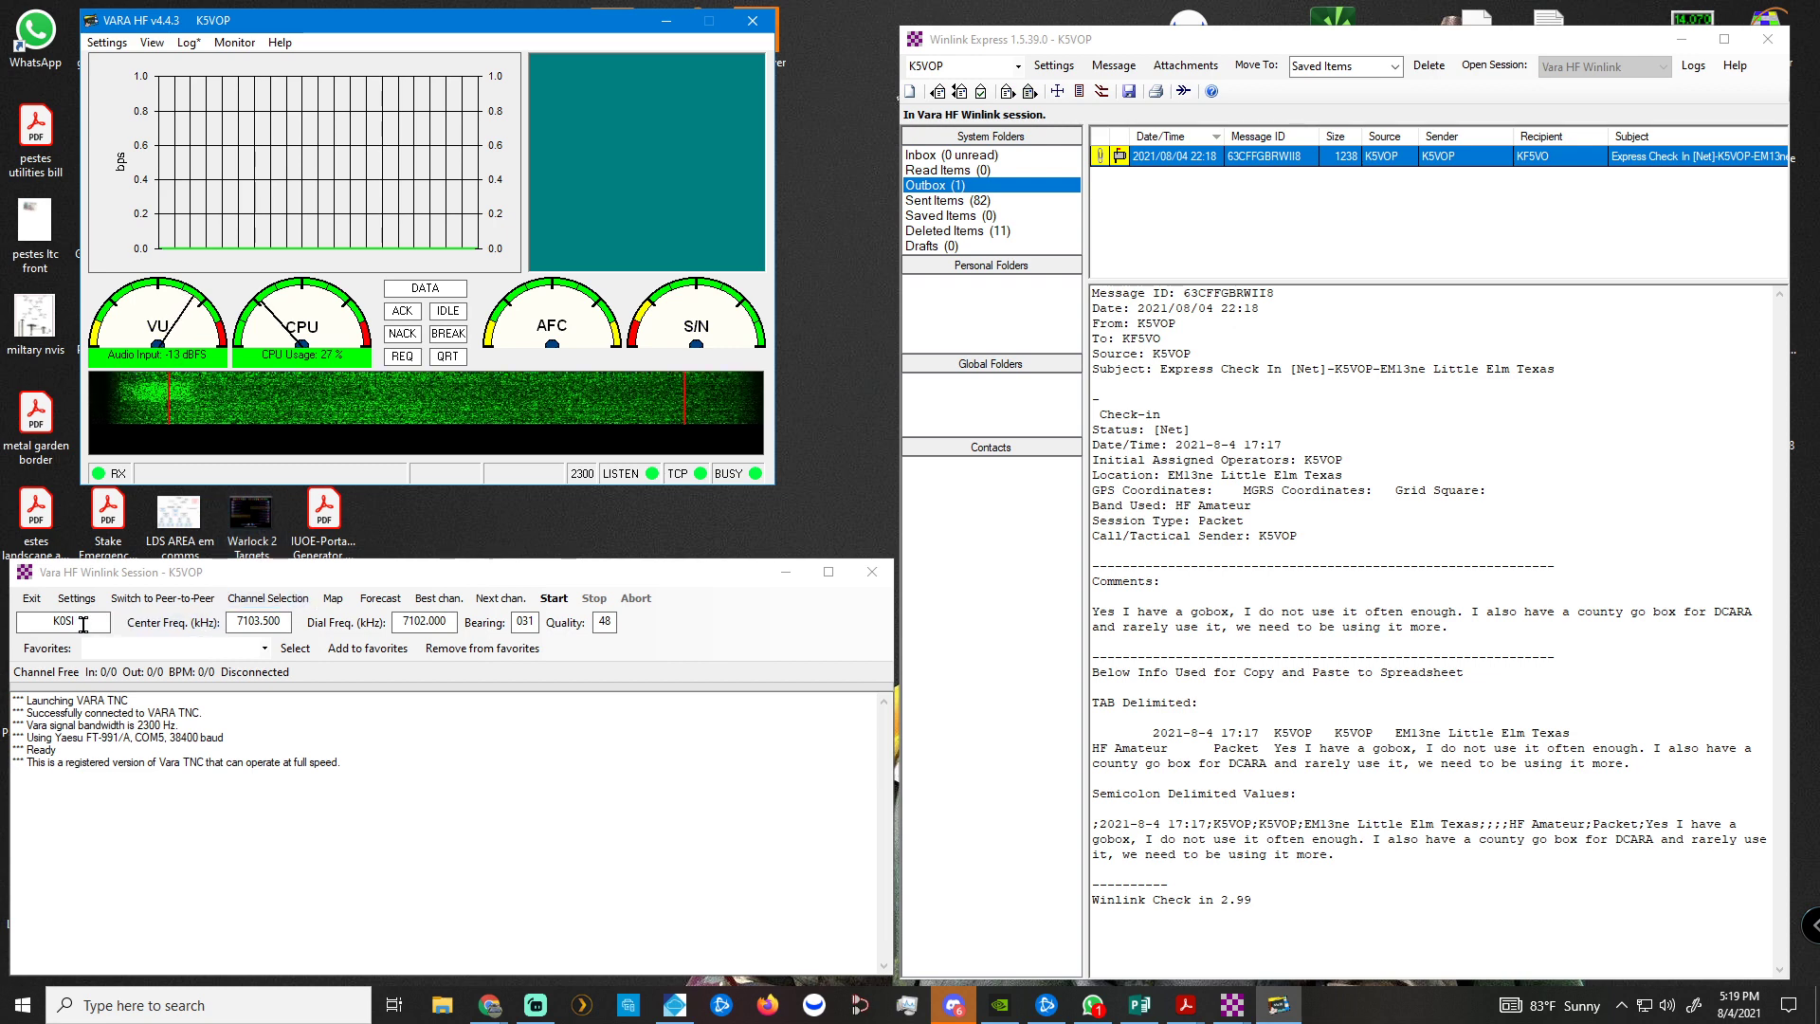
Switch the Vara session to peer-to-peer mode and return it to the Winlink session mode.
click(158, 605)
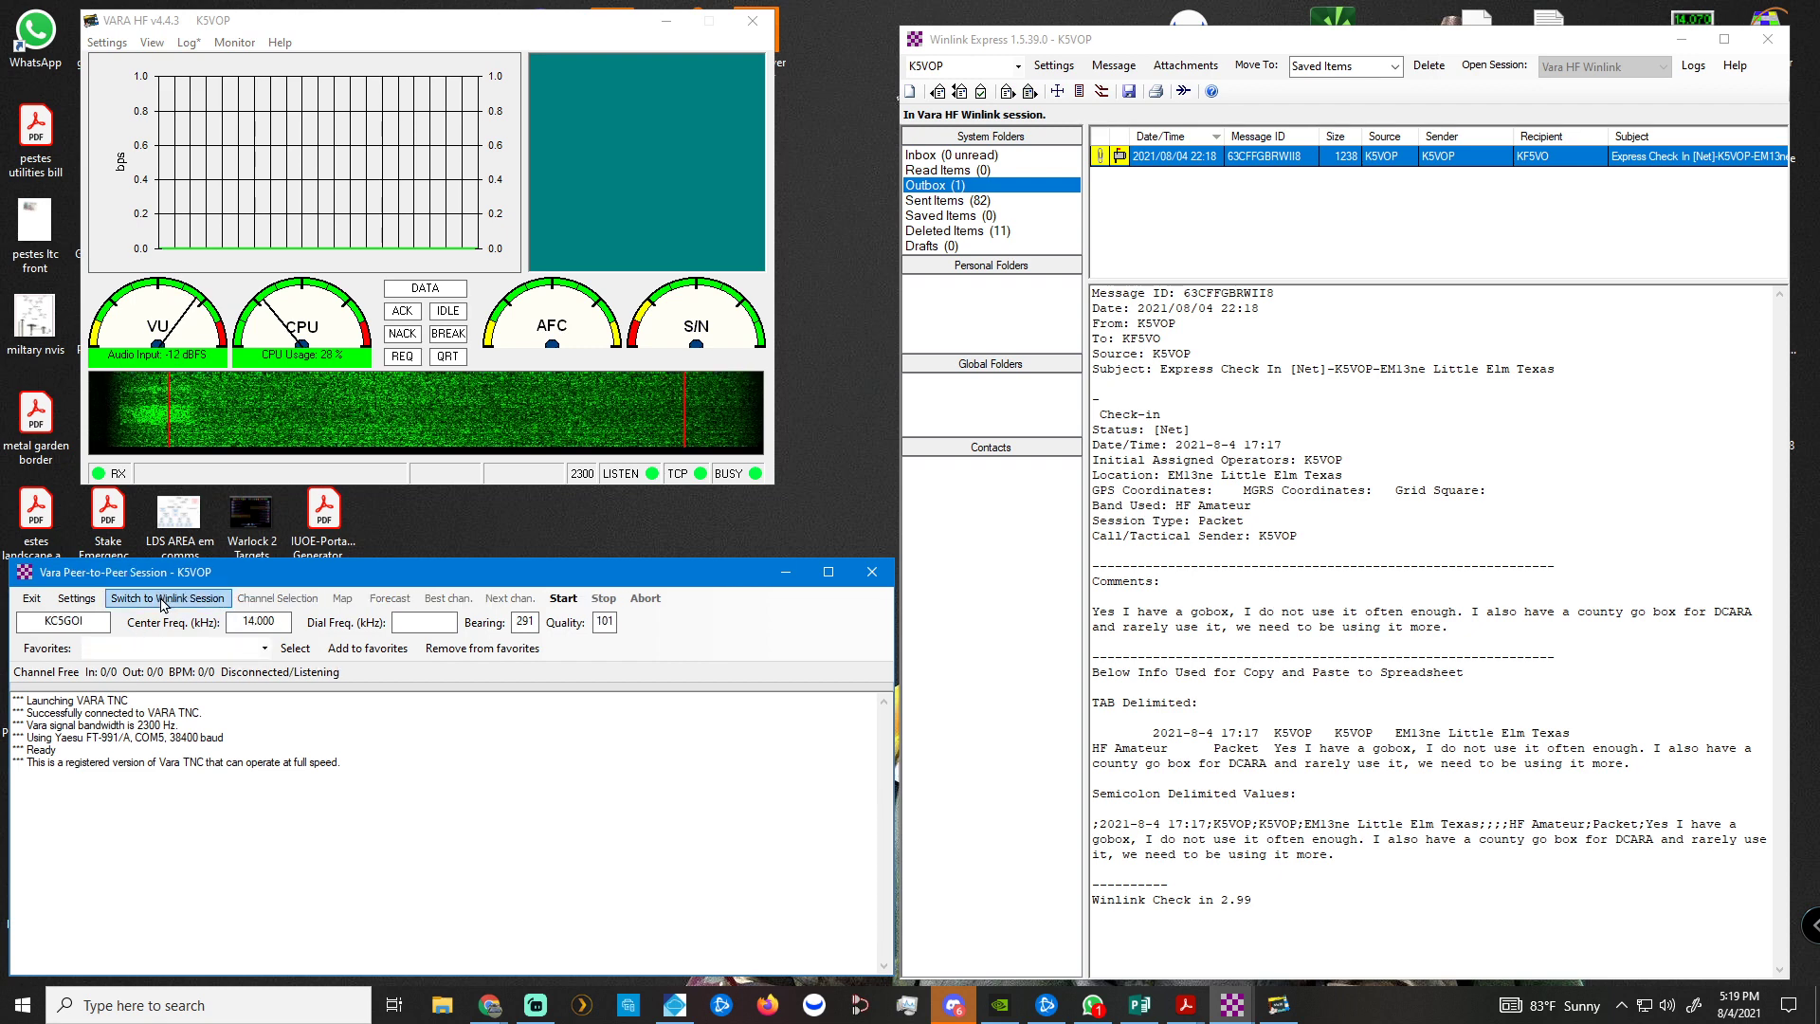
click(159, 601)
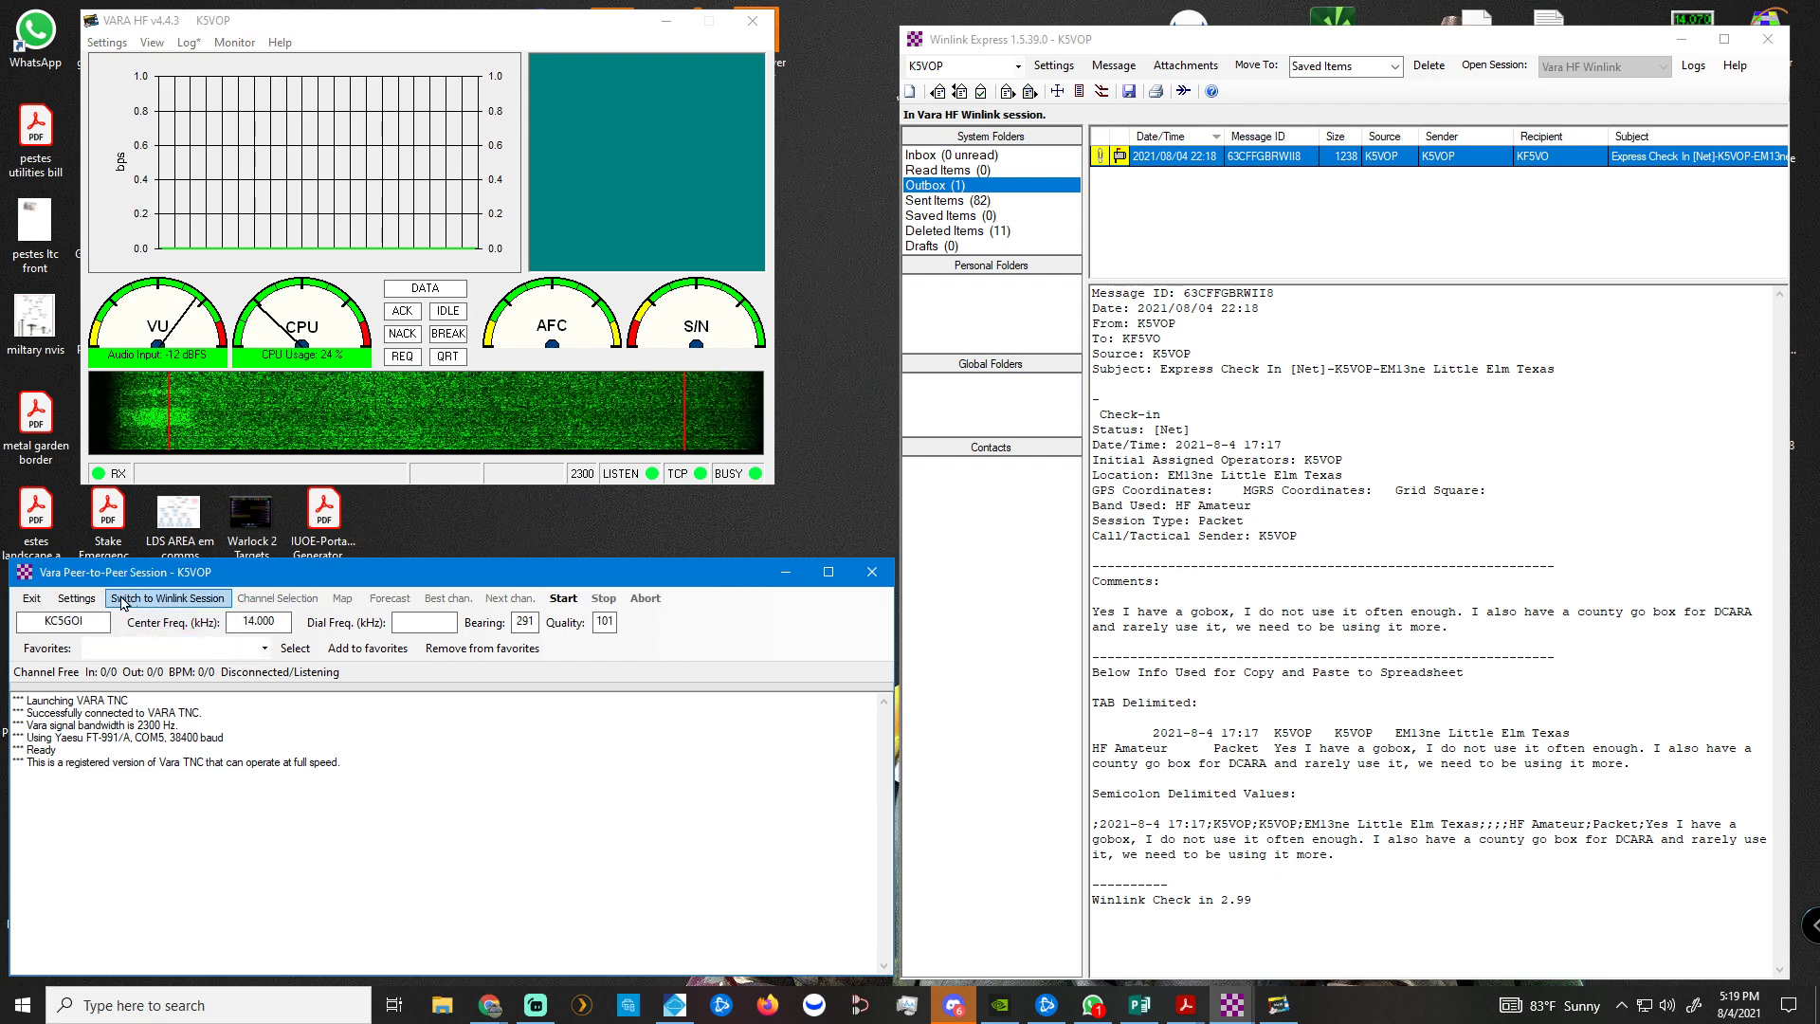
click(187, 600)
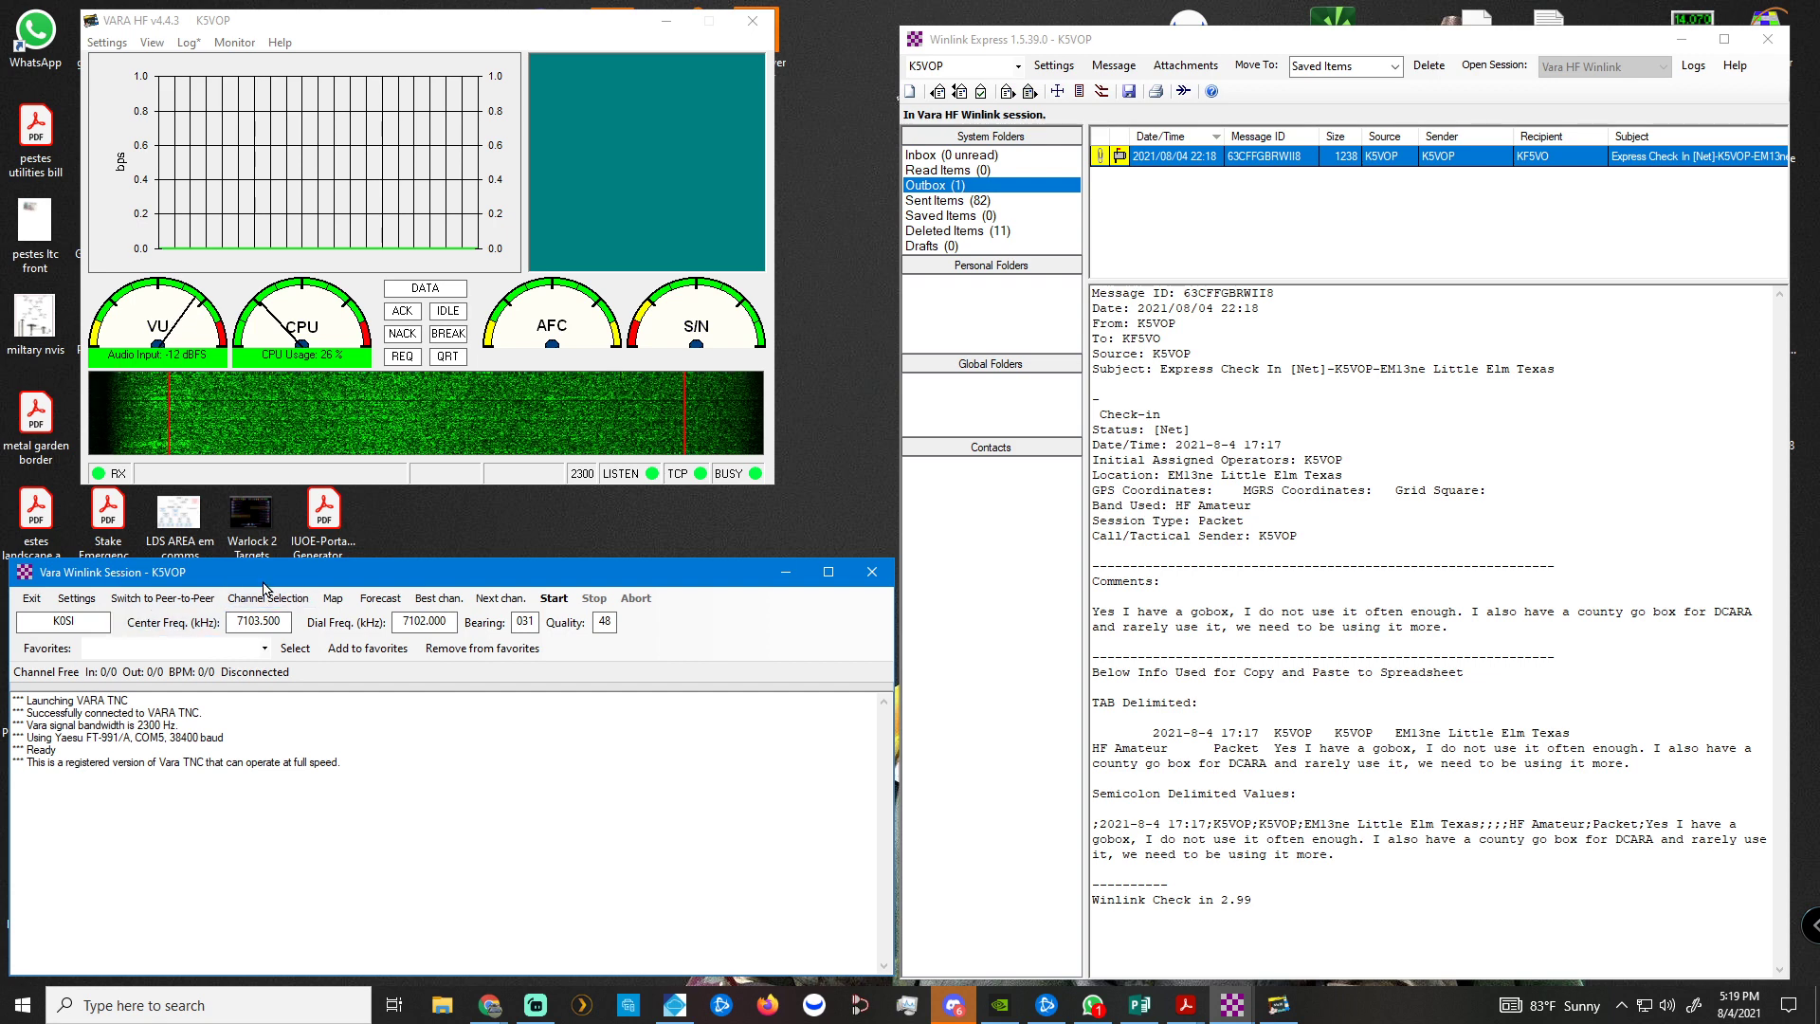
Open the HF channel selector for the Vara session and update the channel table via internet.
drag(273, 581, 265, 553)
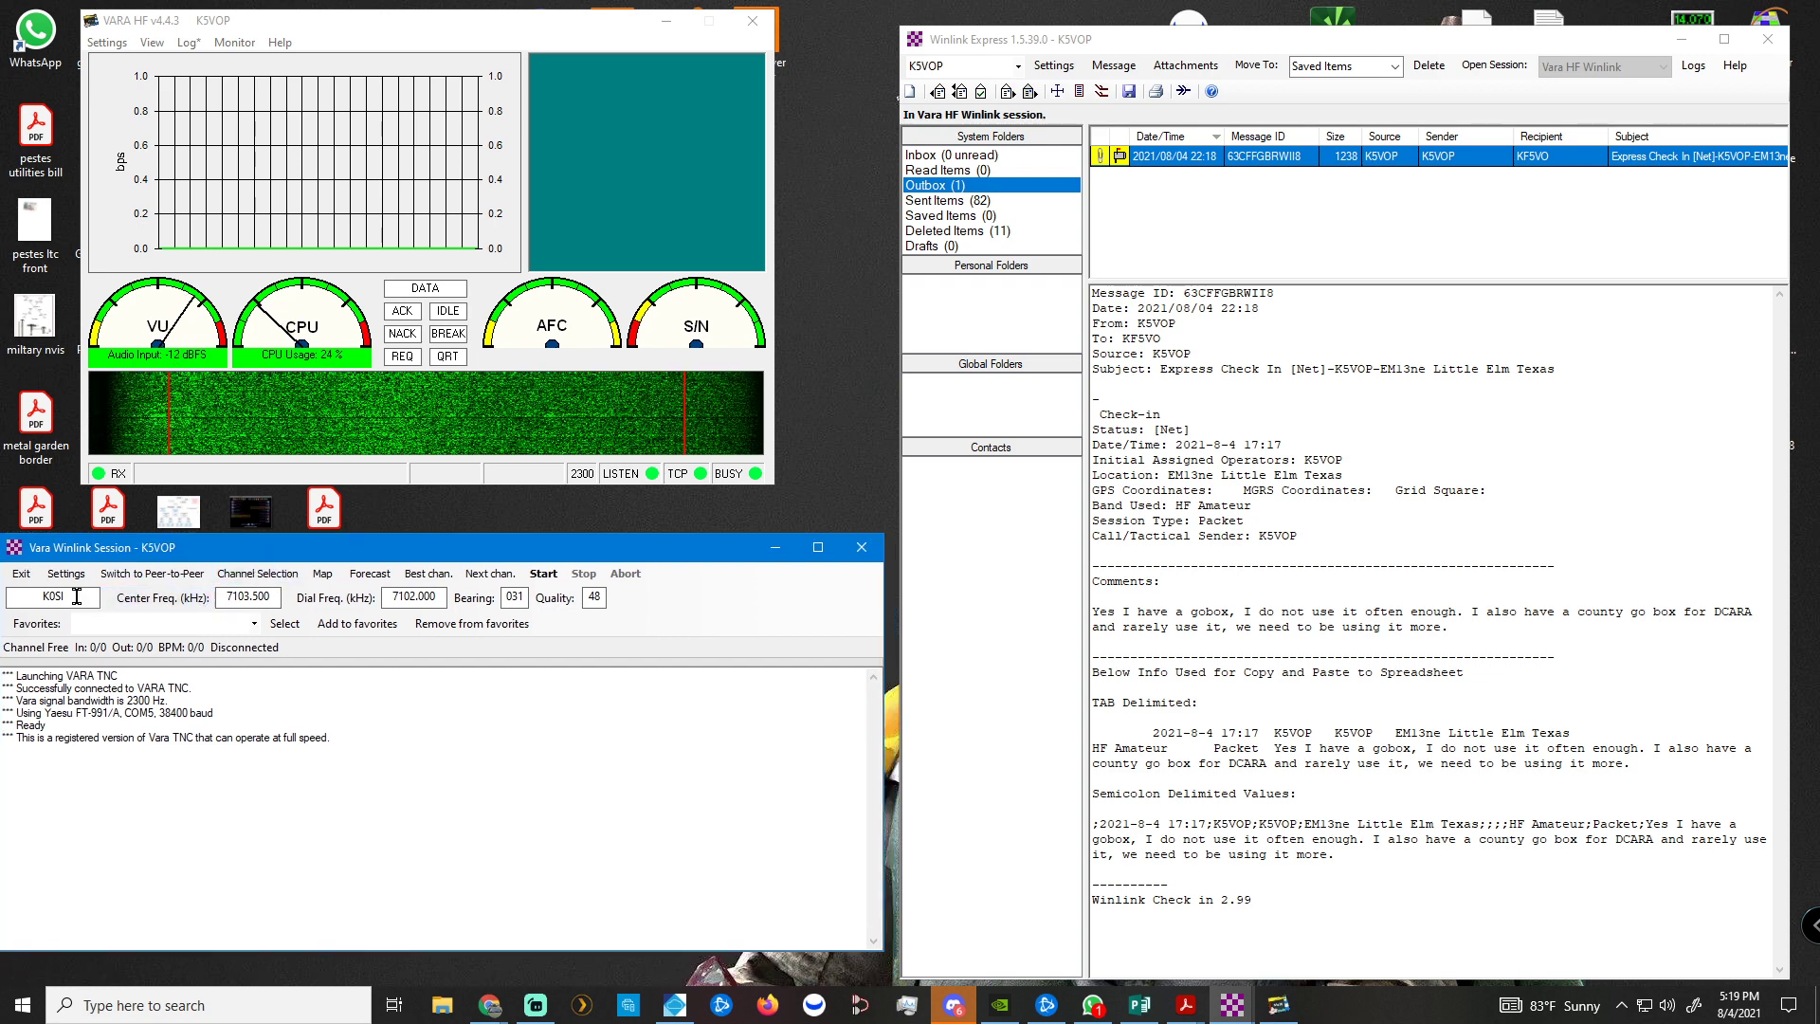
click(228, 574)
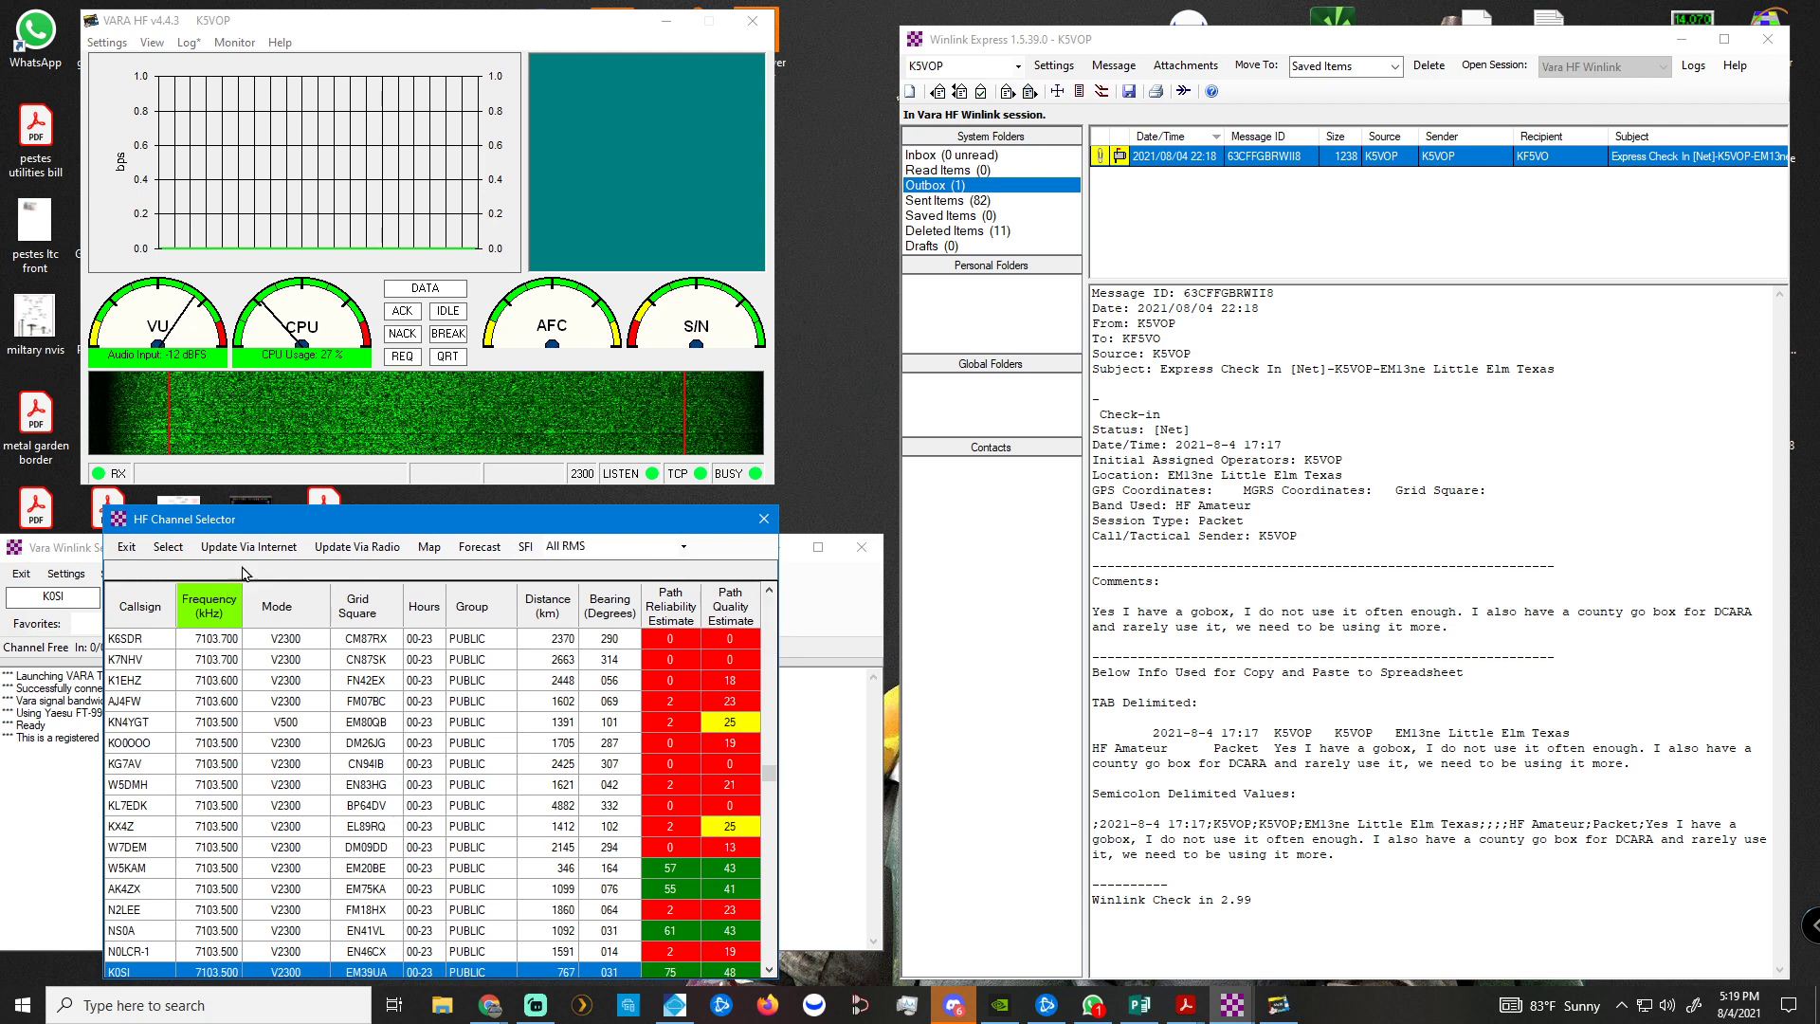
click(245, 548)
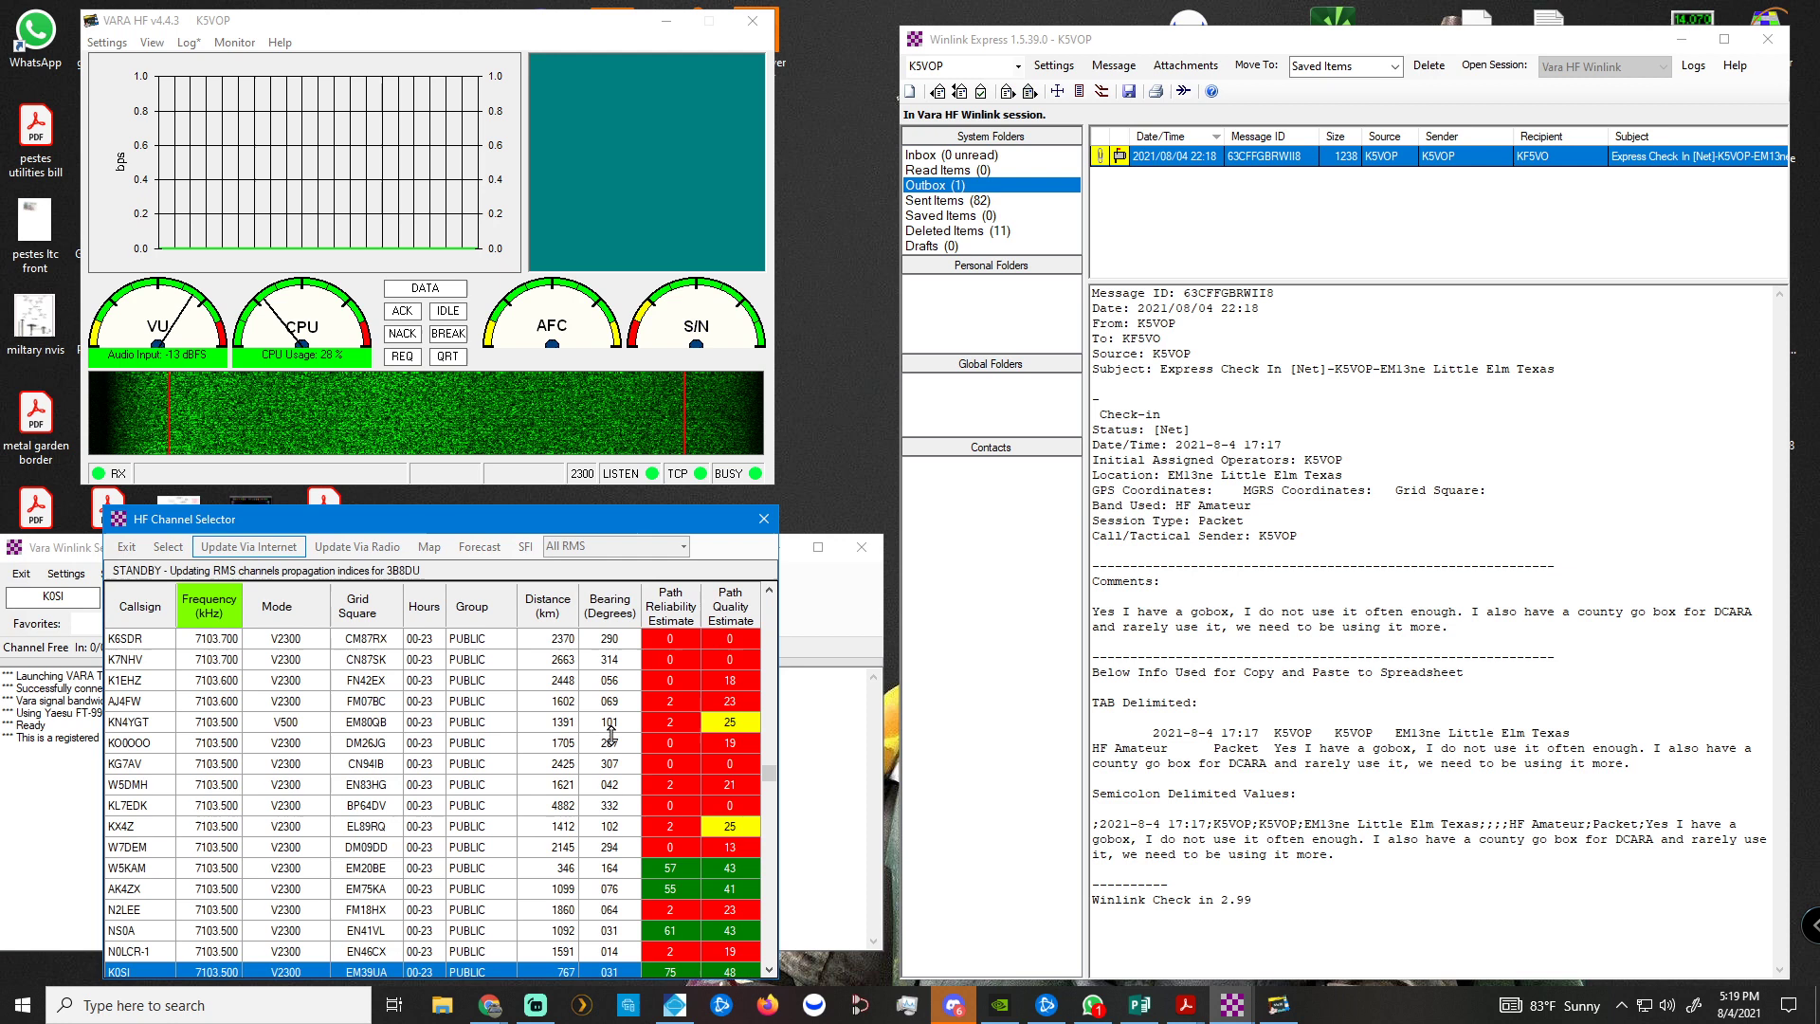
Choose the KC5GOI V500 channel at 14113.000 kHz from the HF channel list for the Vara session.
scroll(675, 711, down, 4)
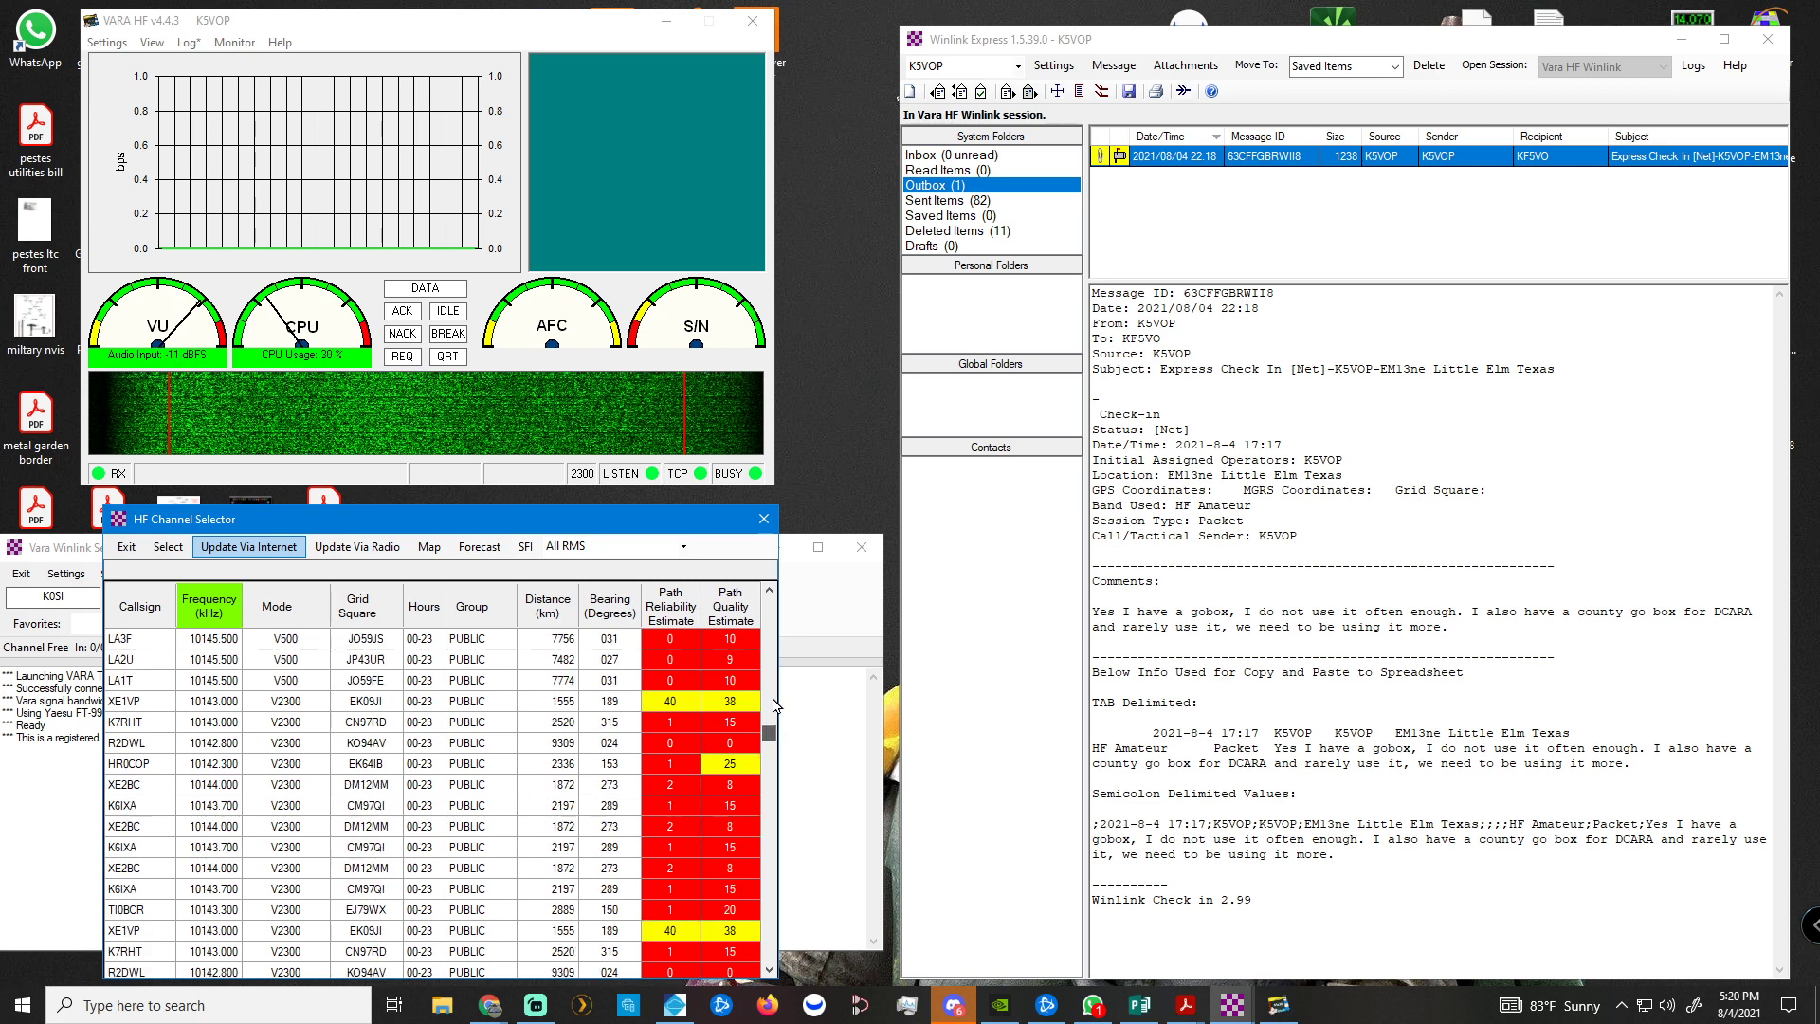
scroll(775, 707, up, 10)
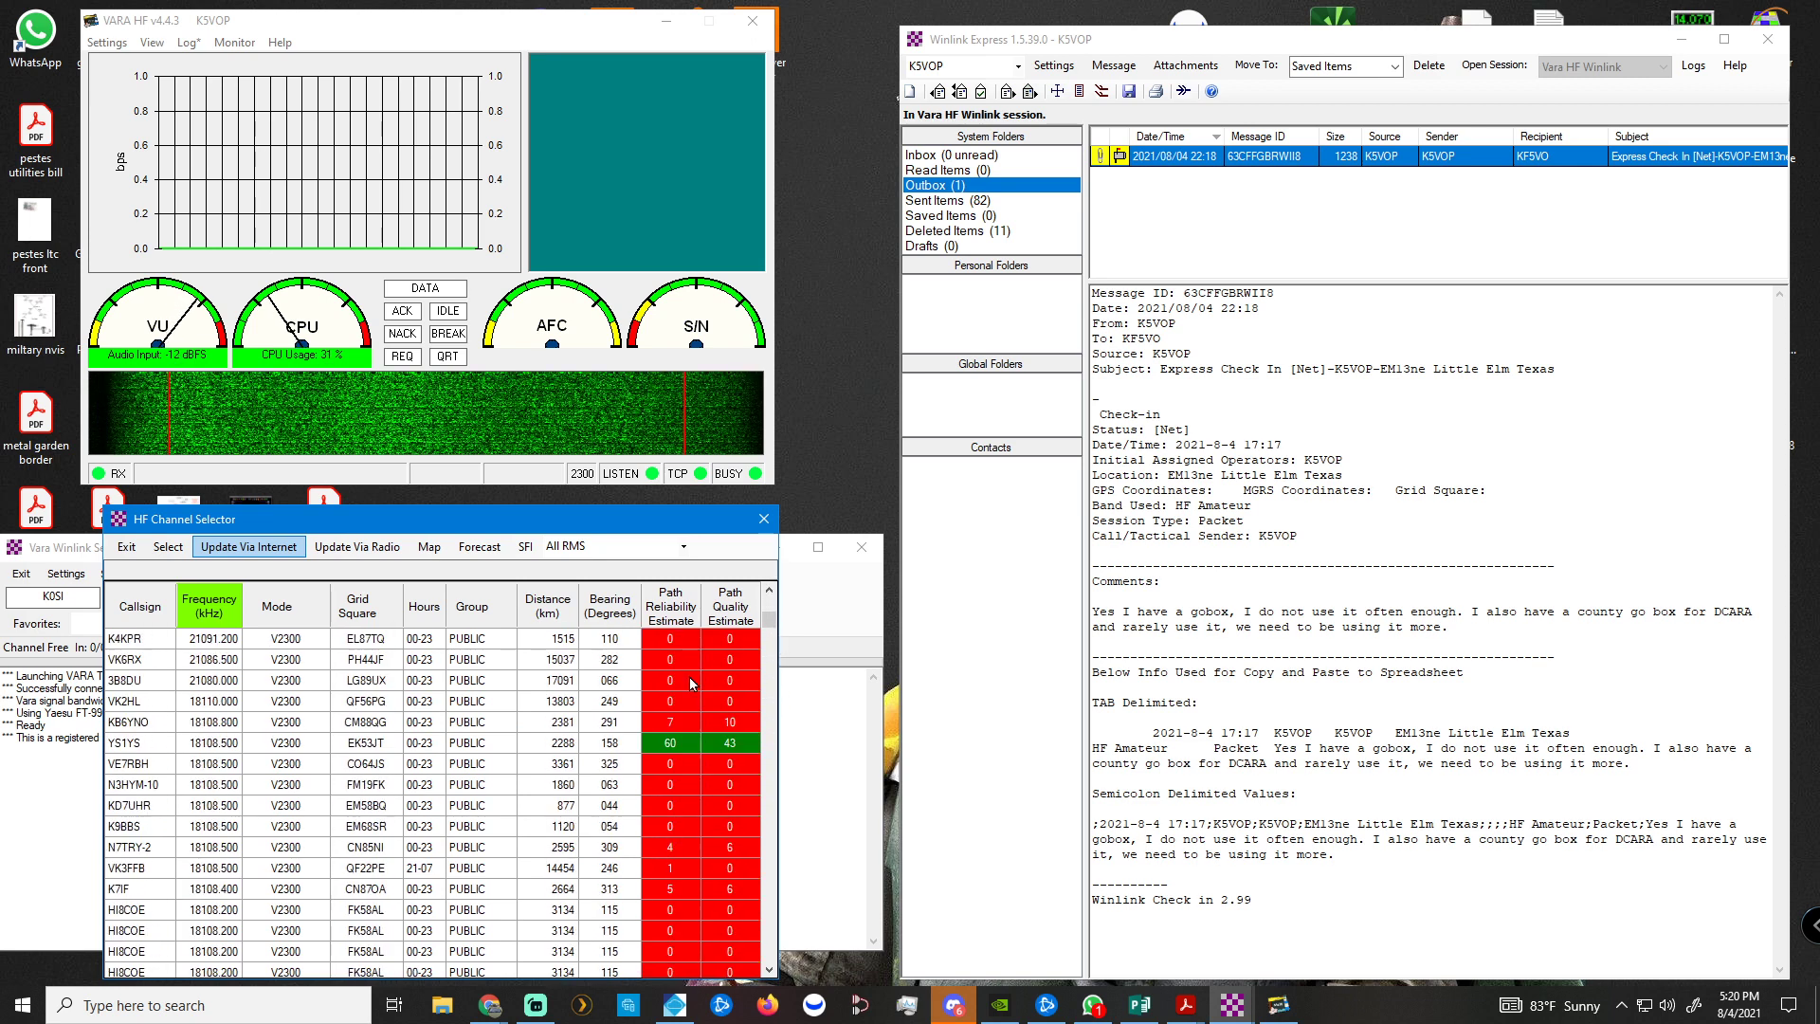
scroll(691, 683, down, 3)
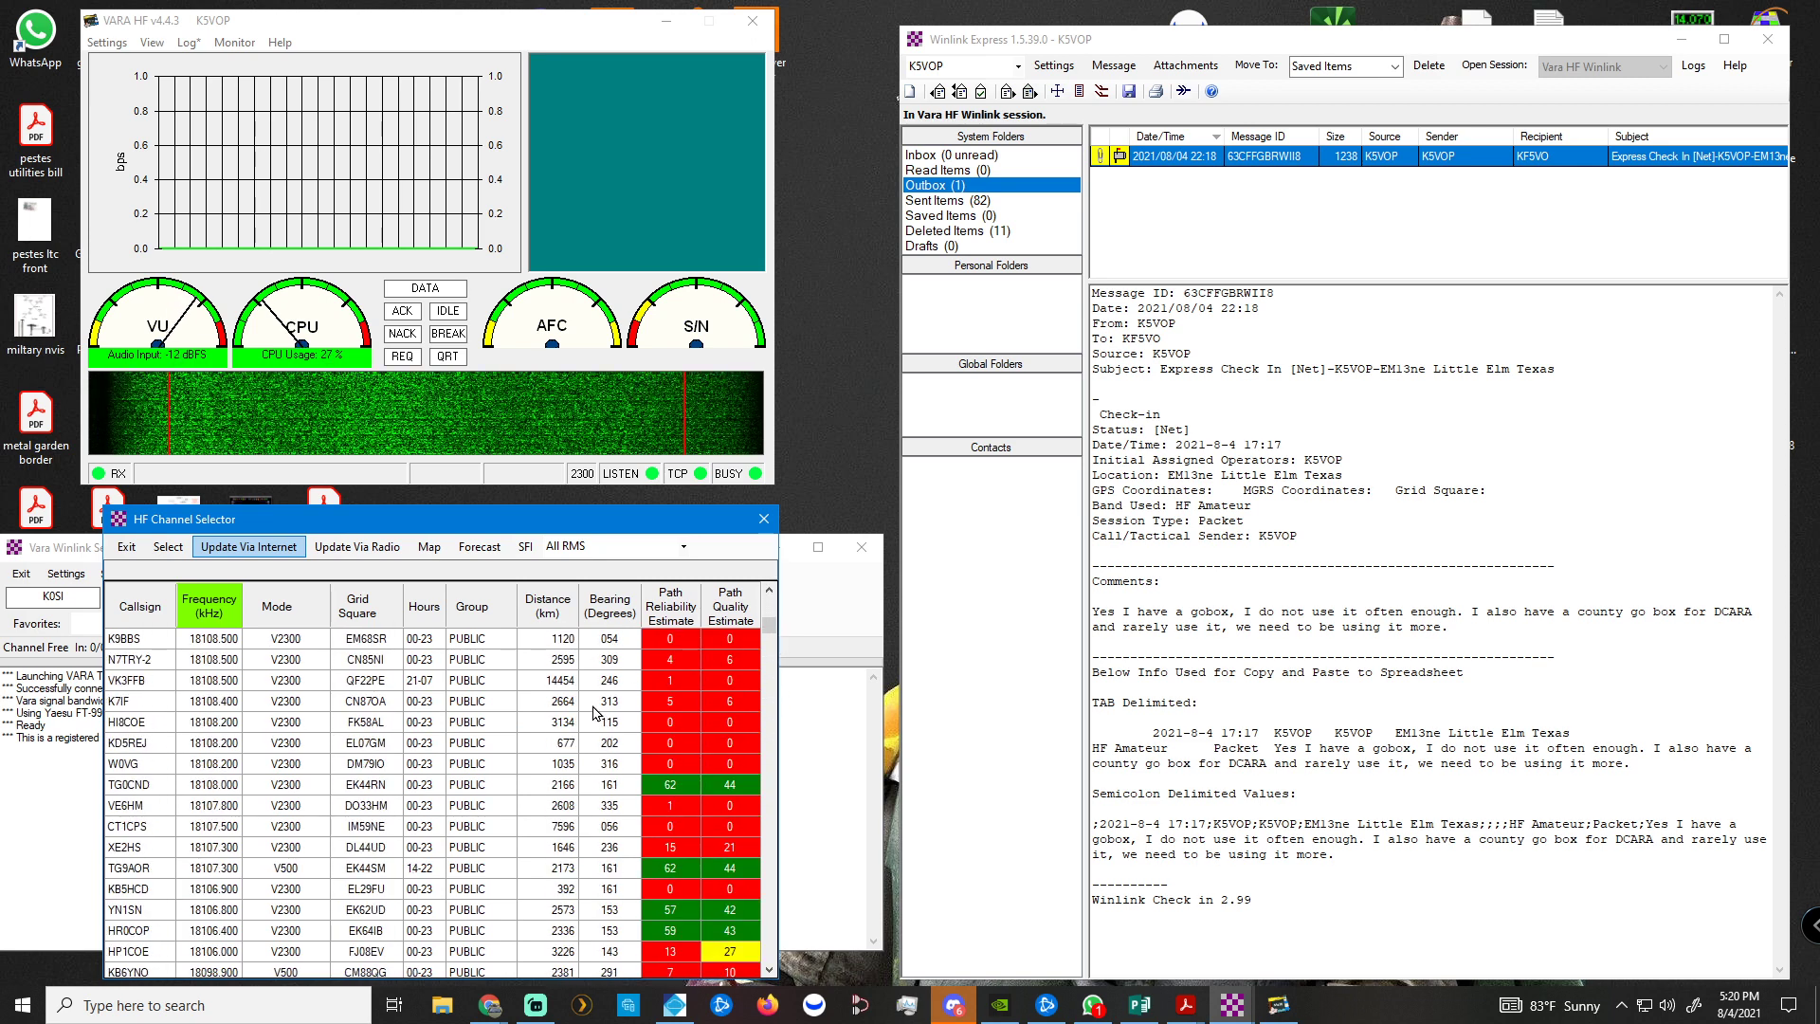
scroll(594, 713, down, 4)
scroll(590, 711, down, 3)
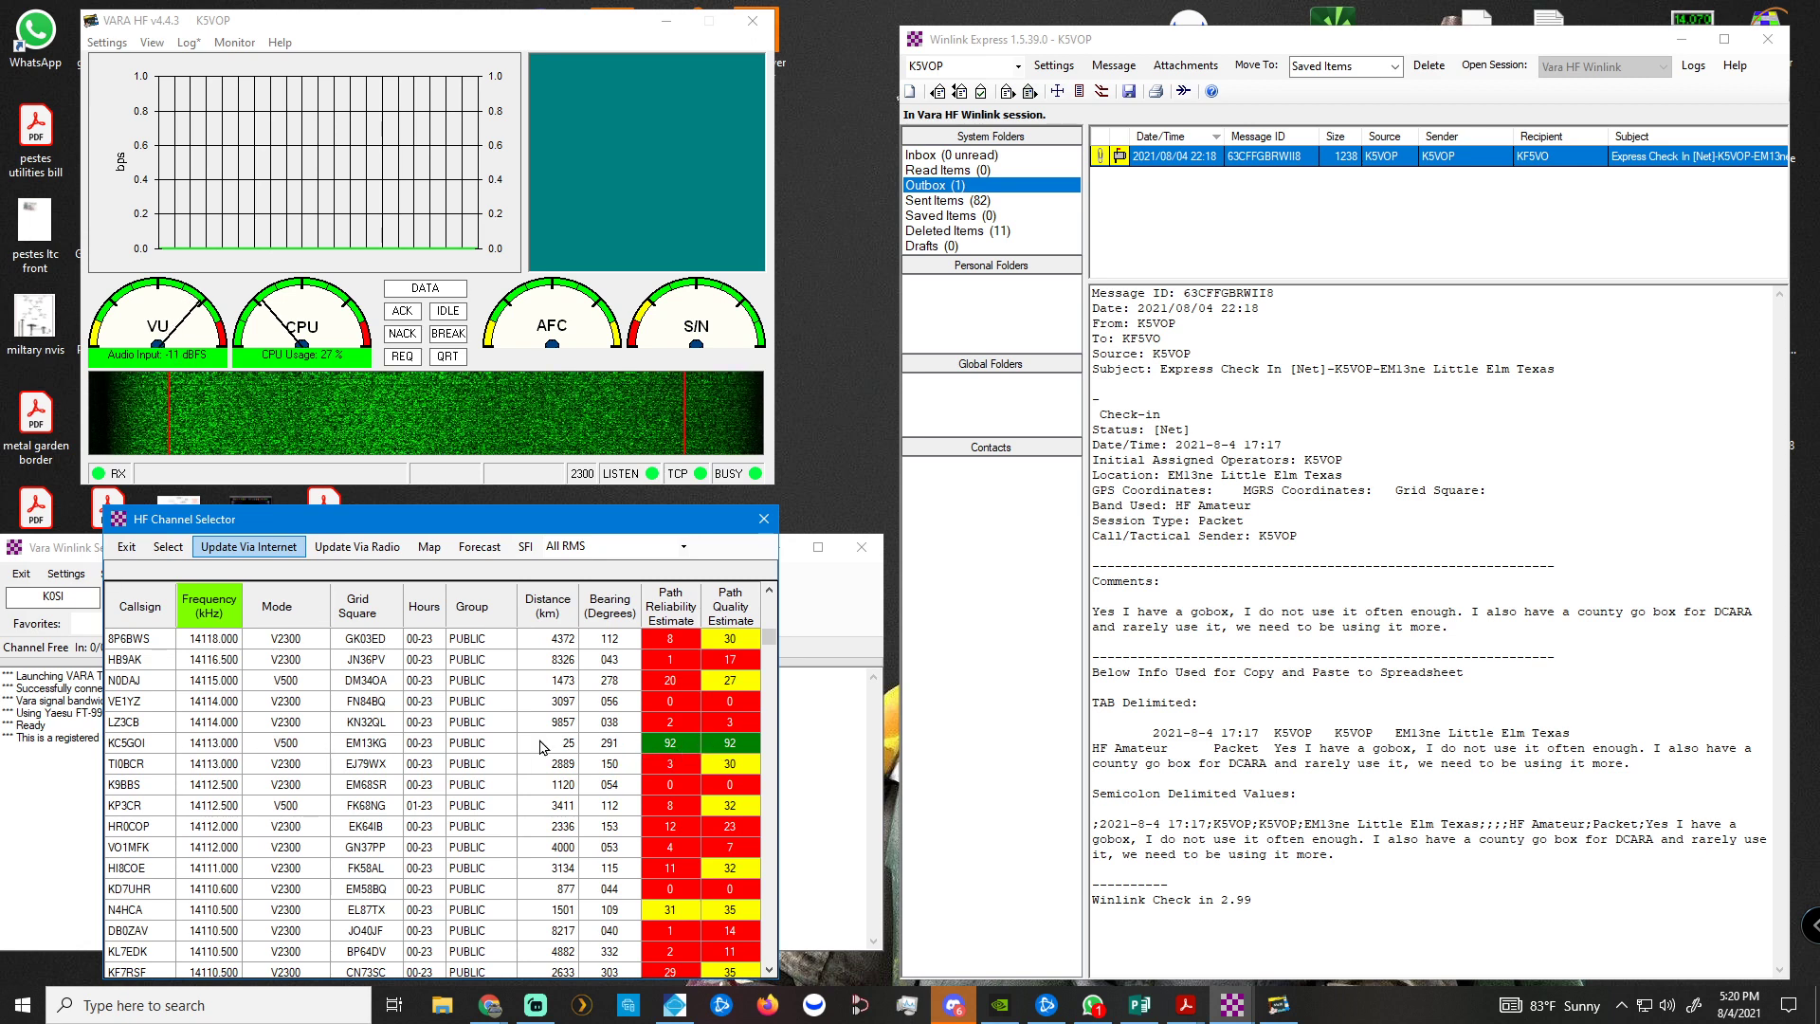
double_click(133, 743)
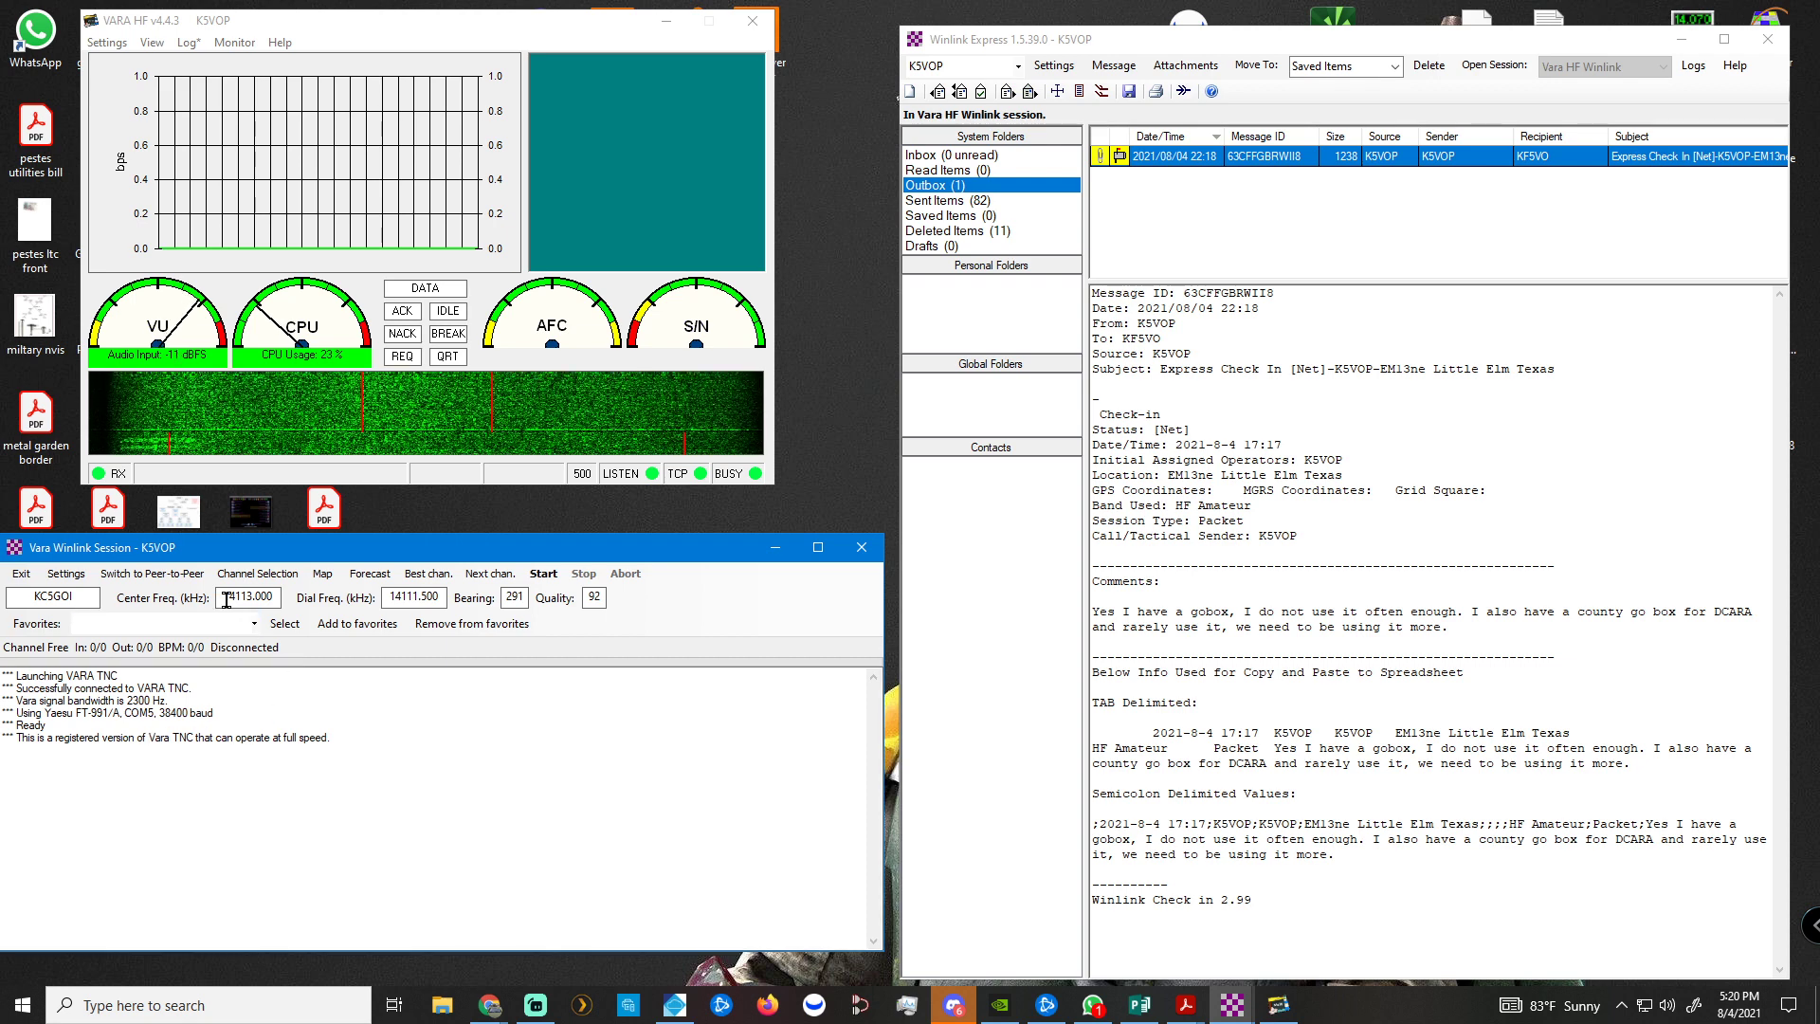
Try to connect to KC5GOI on 14113.000 kHz, and stop the call.
click(543, 575)
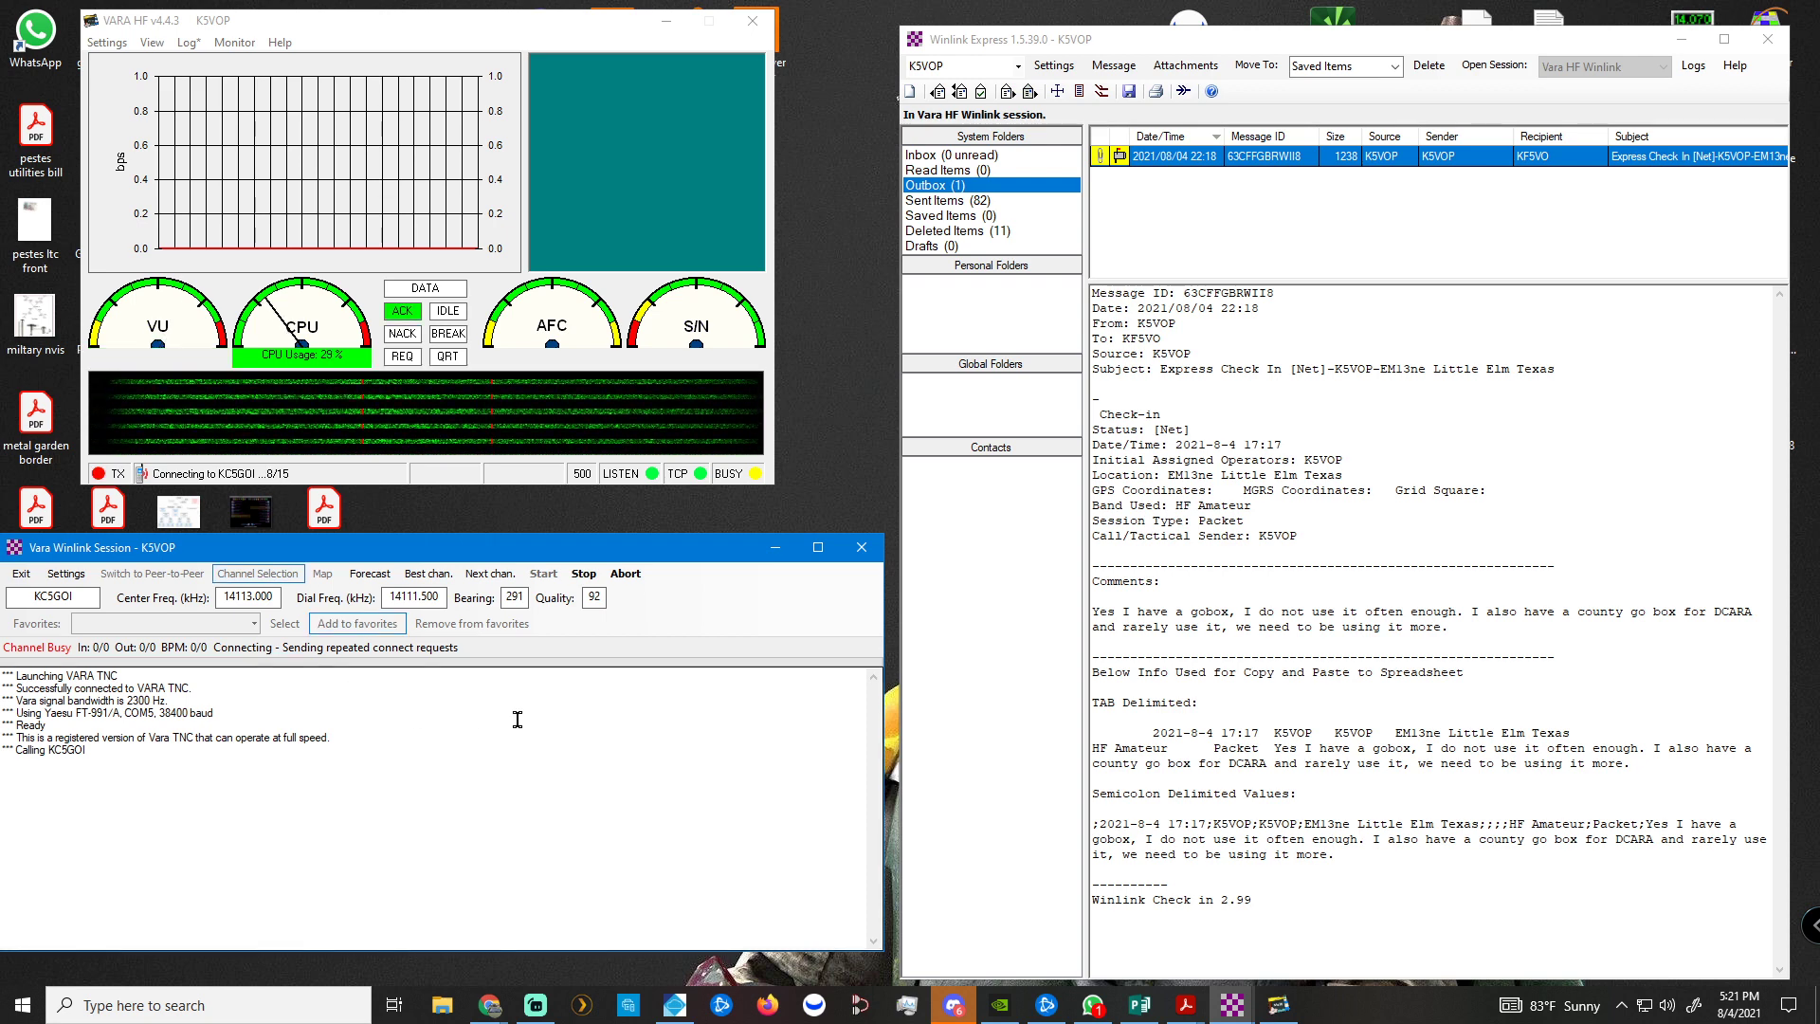
click(584, 574)
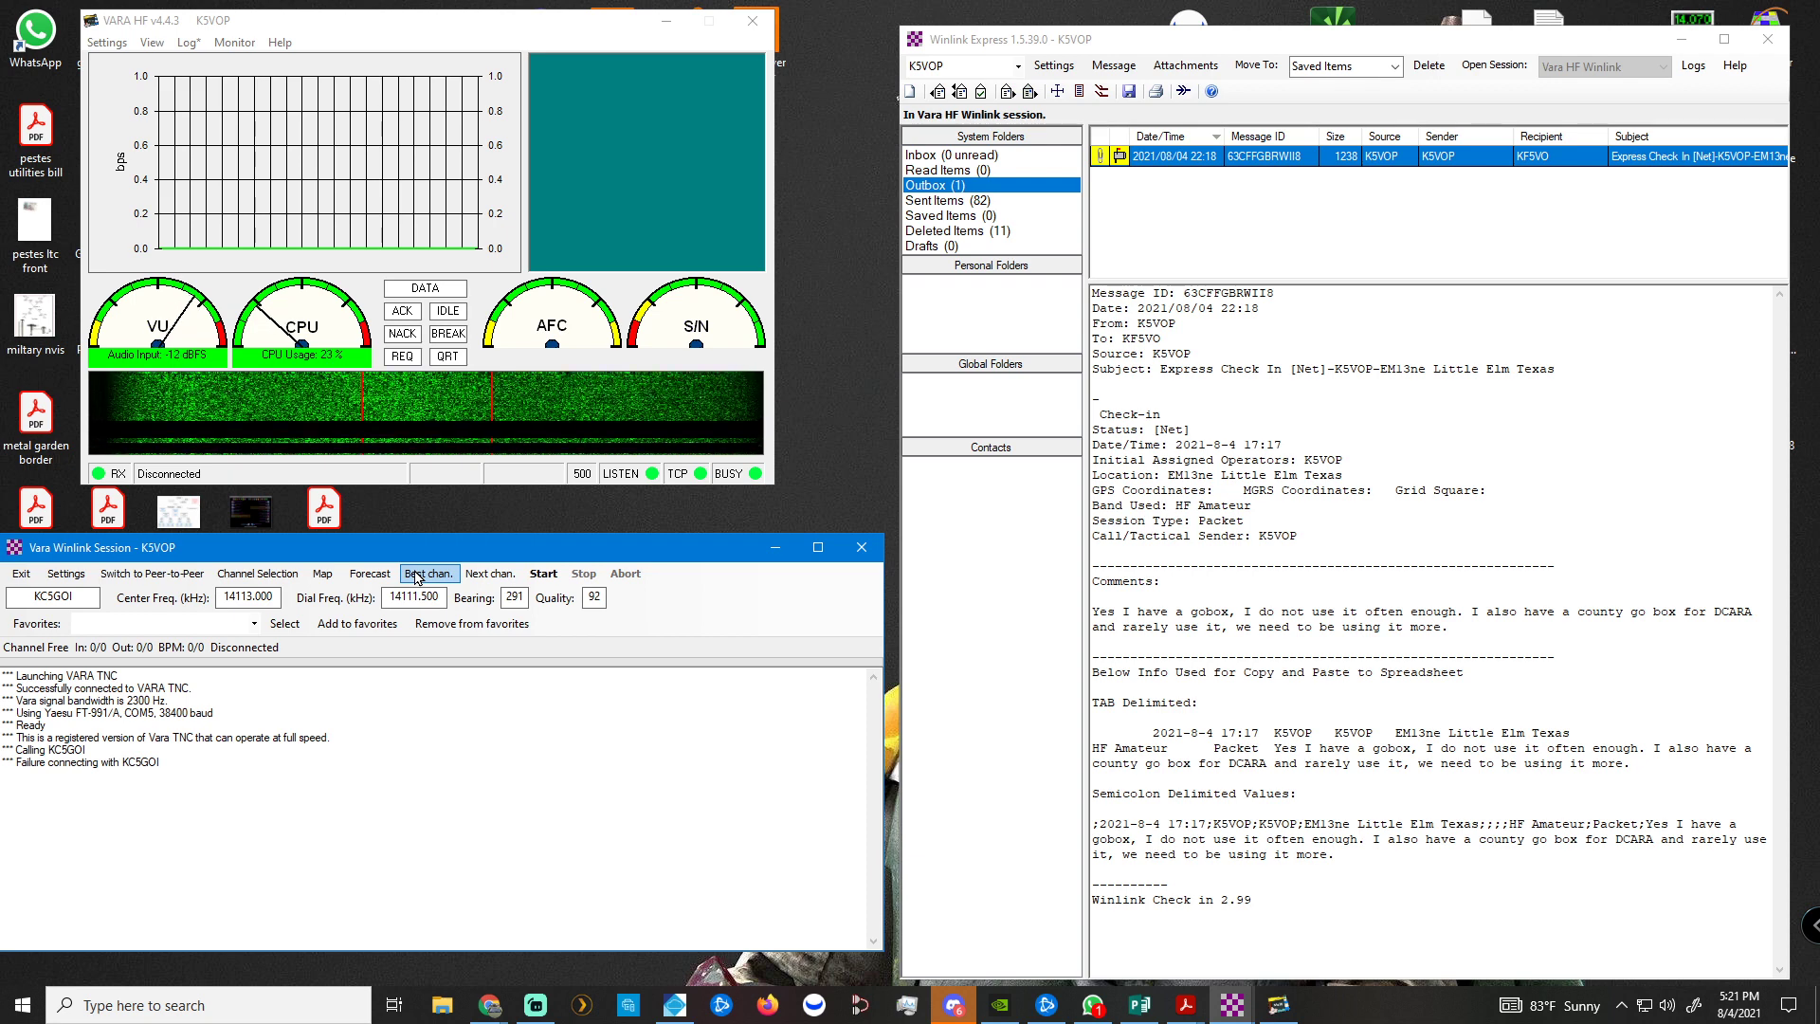
click(415, 574)
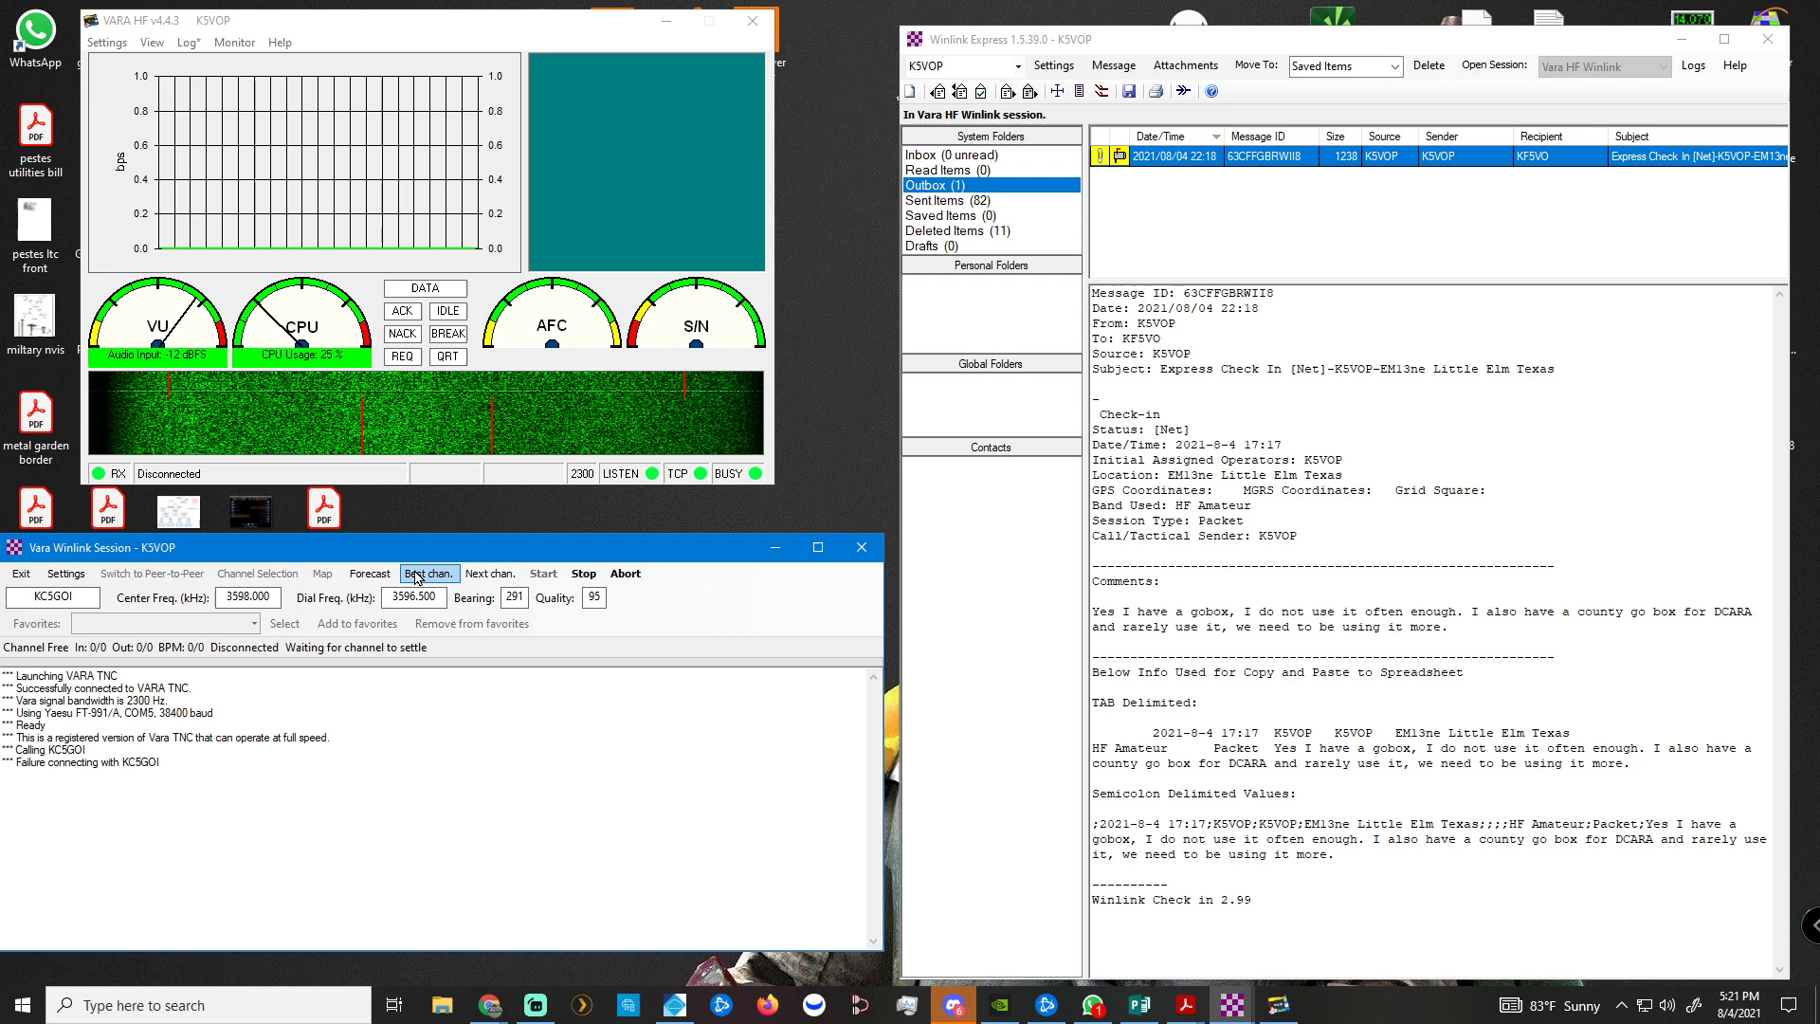
click(483, 575)
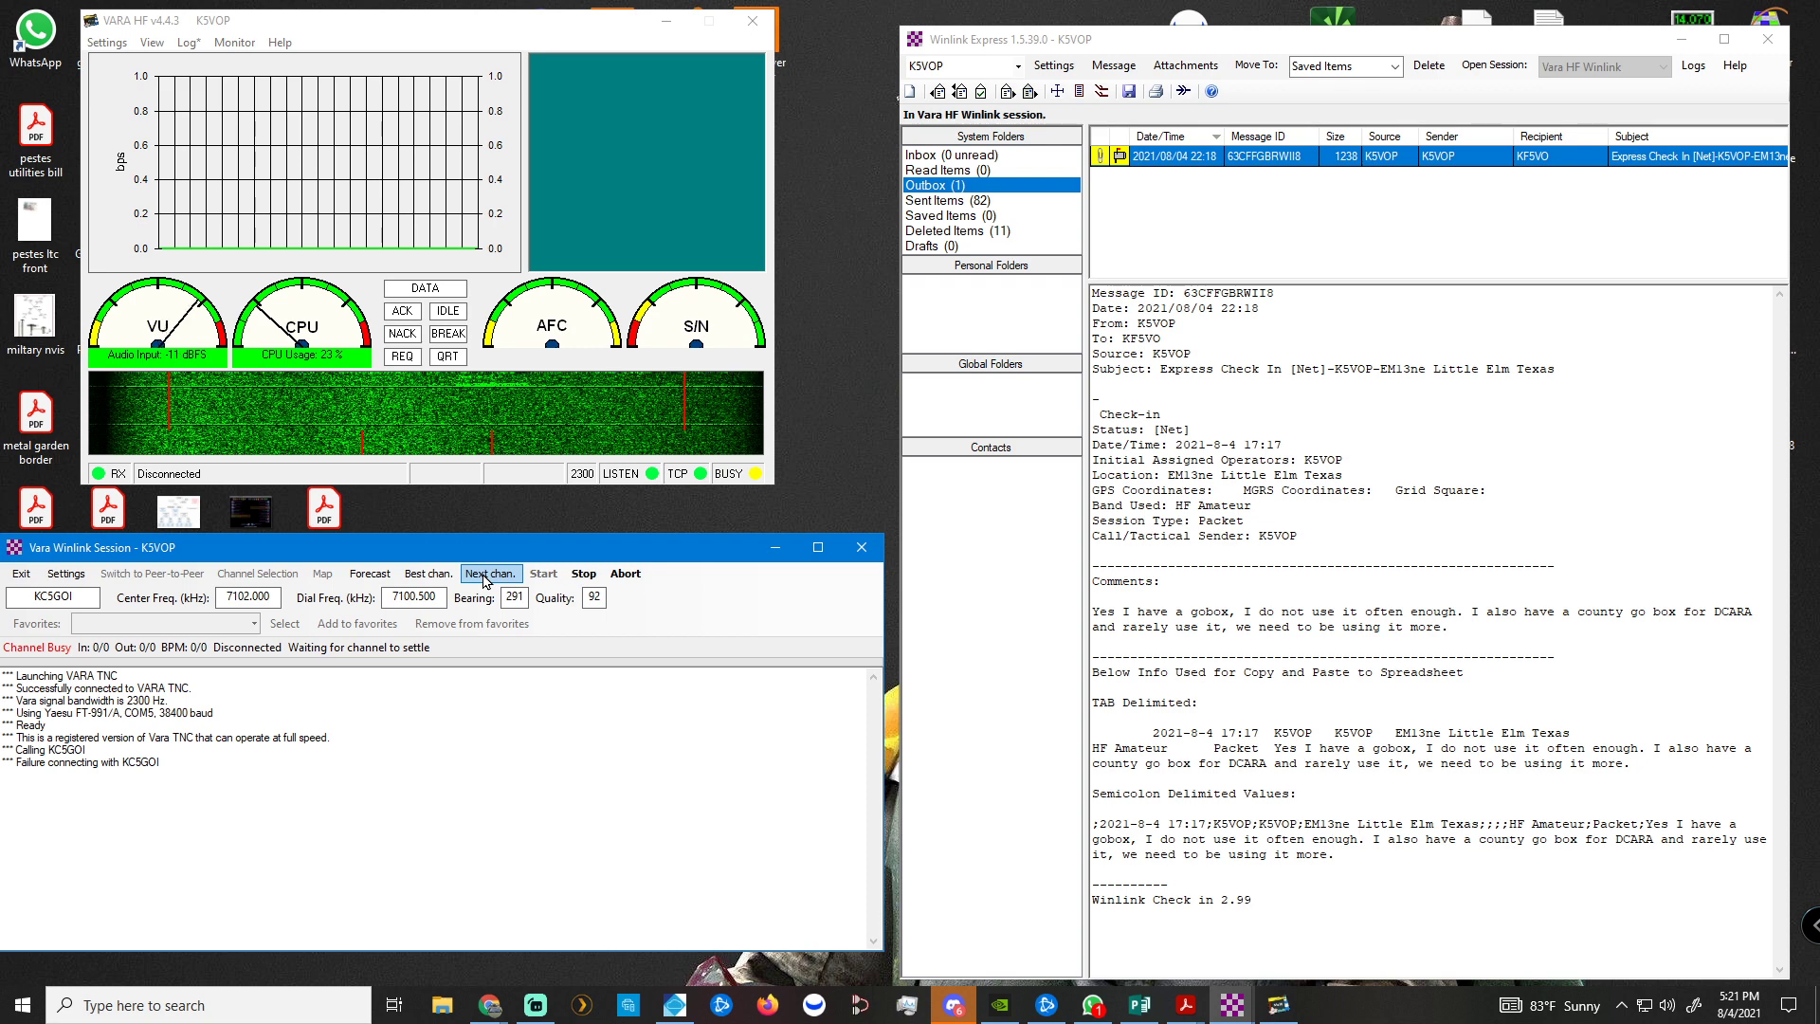
click(483, 576)
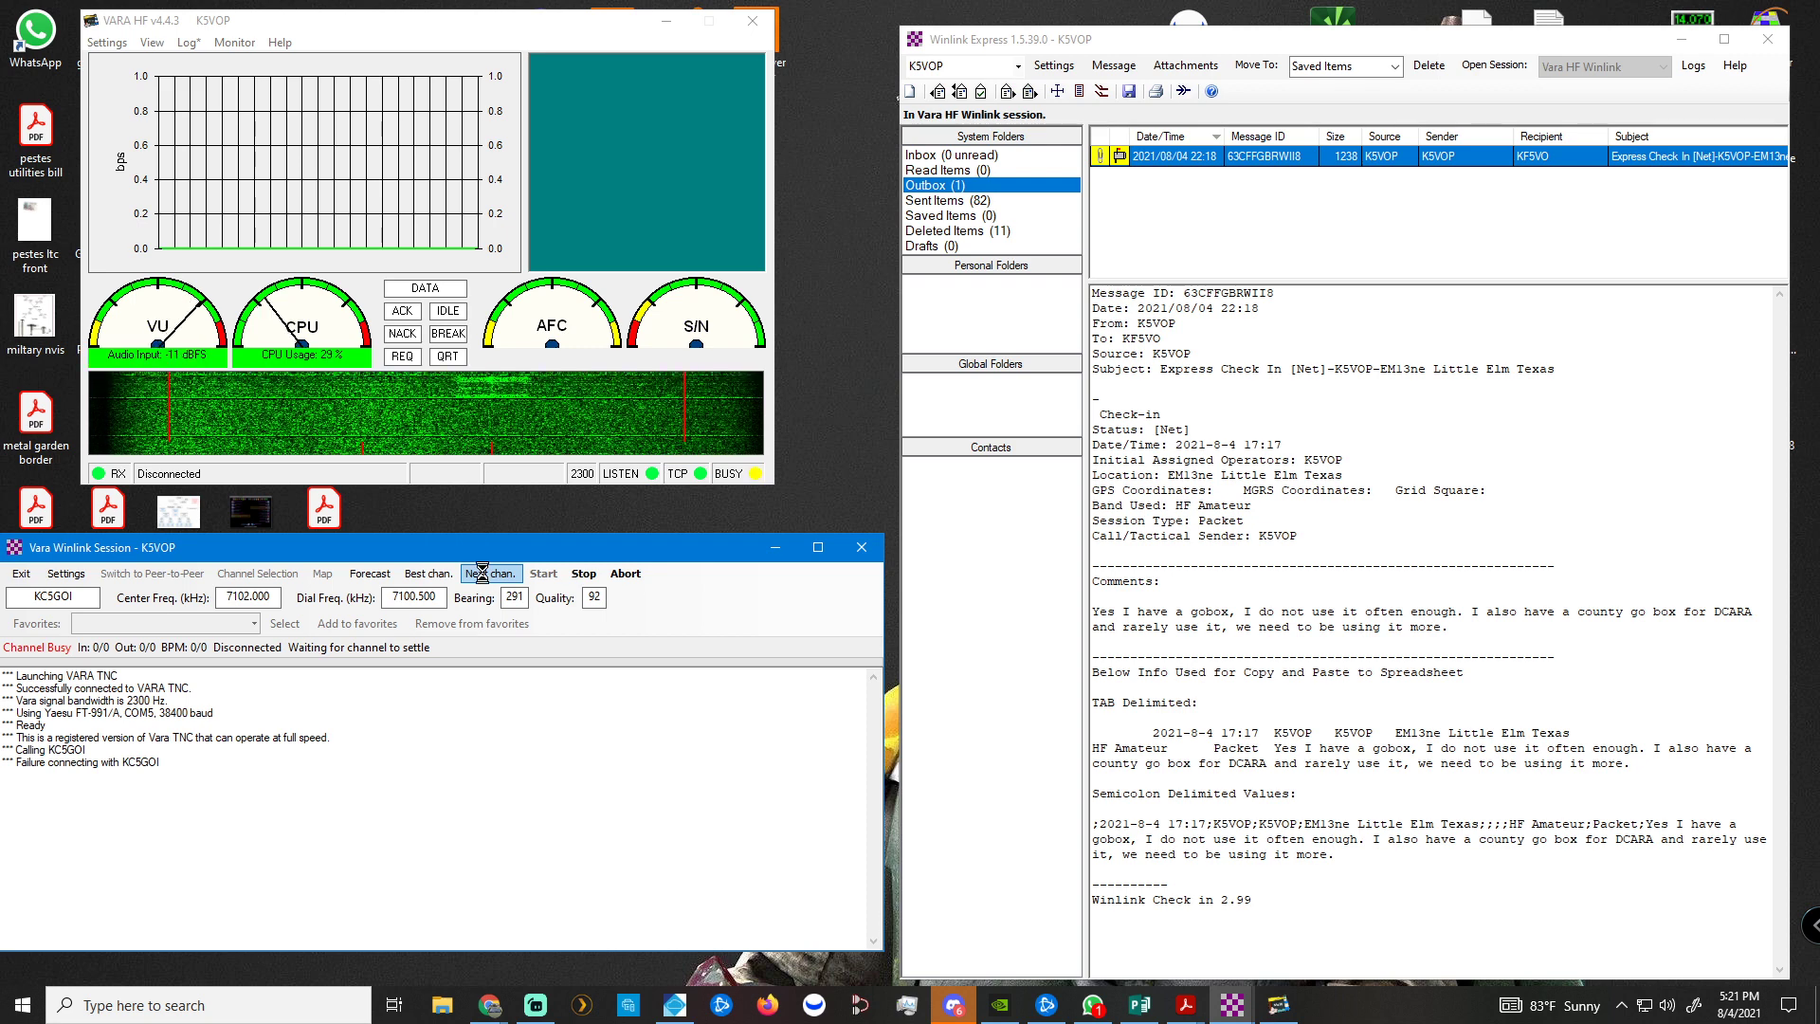
click(437, 574)
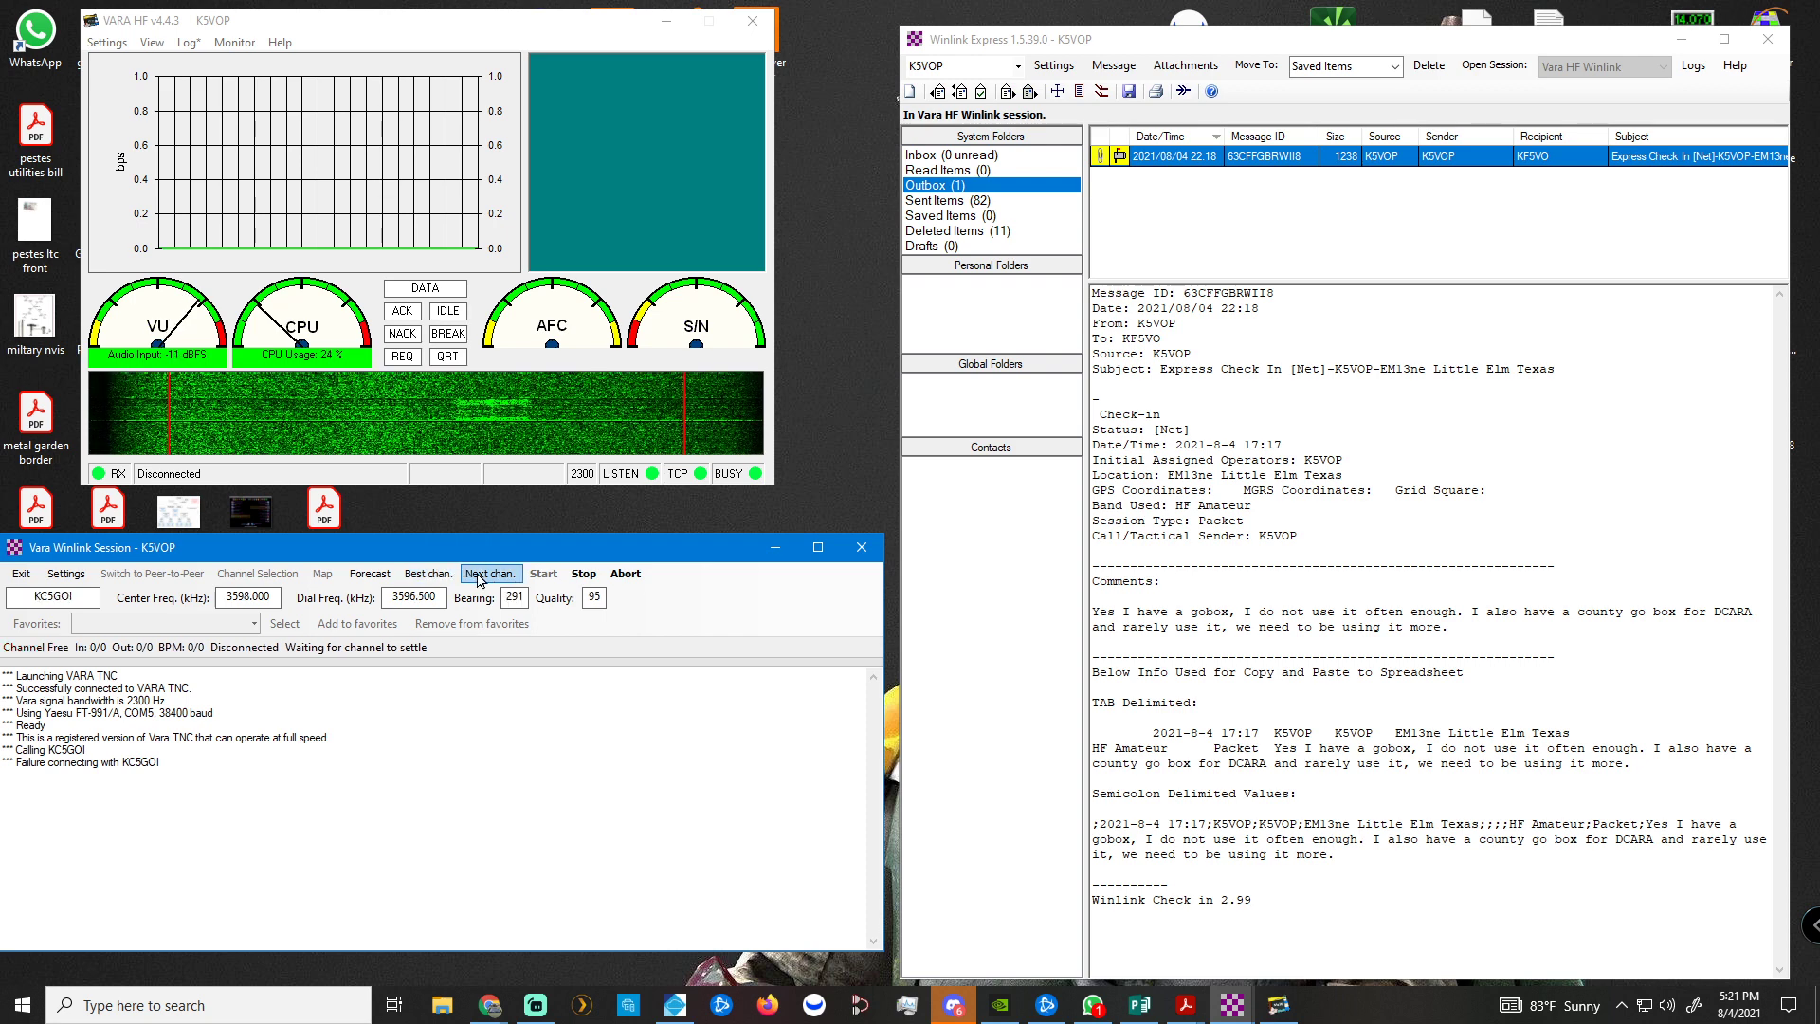
click(479, 577)
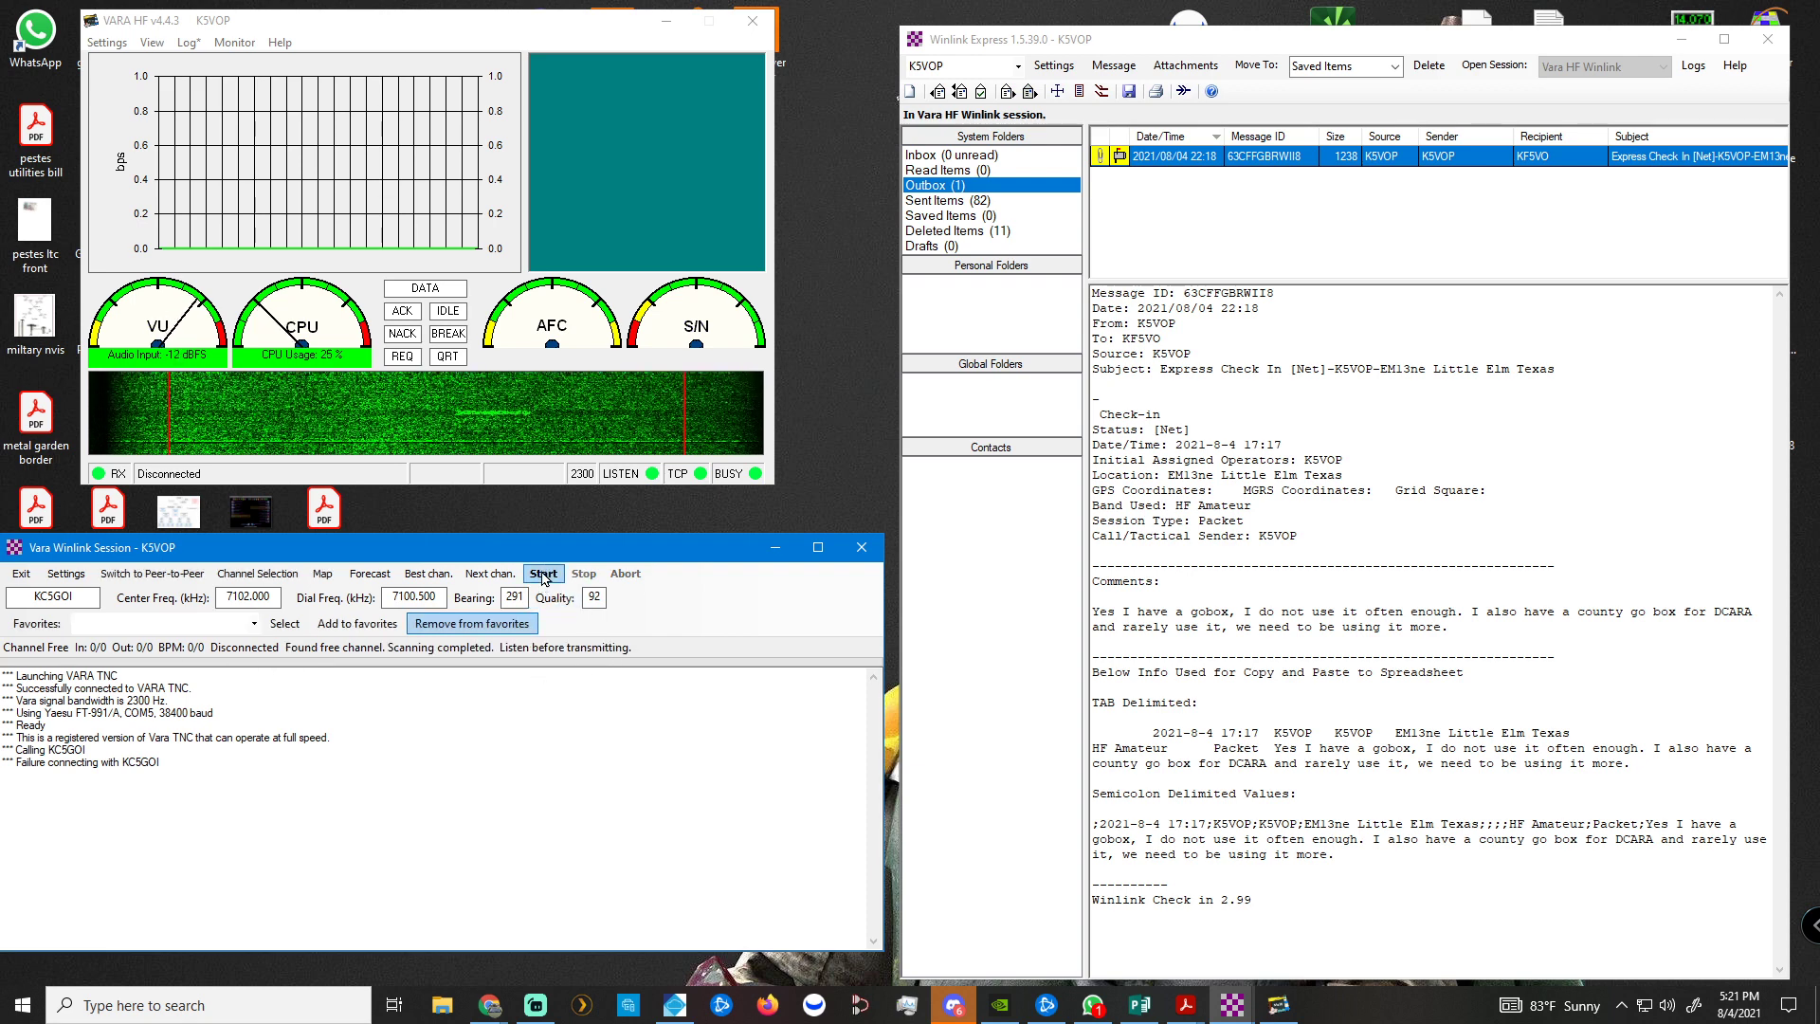
click(543, 575)
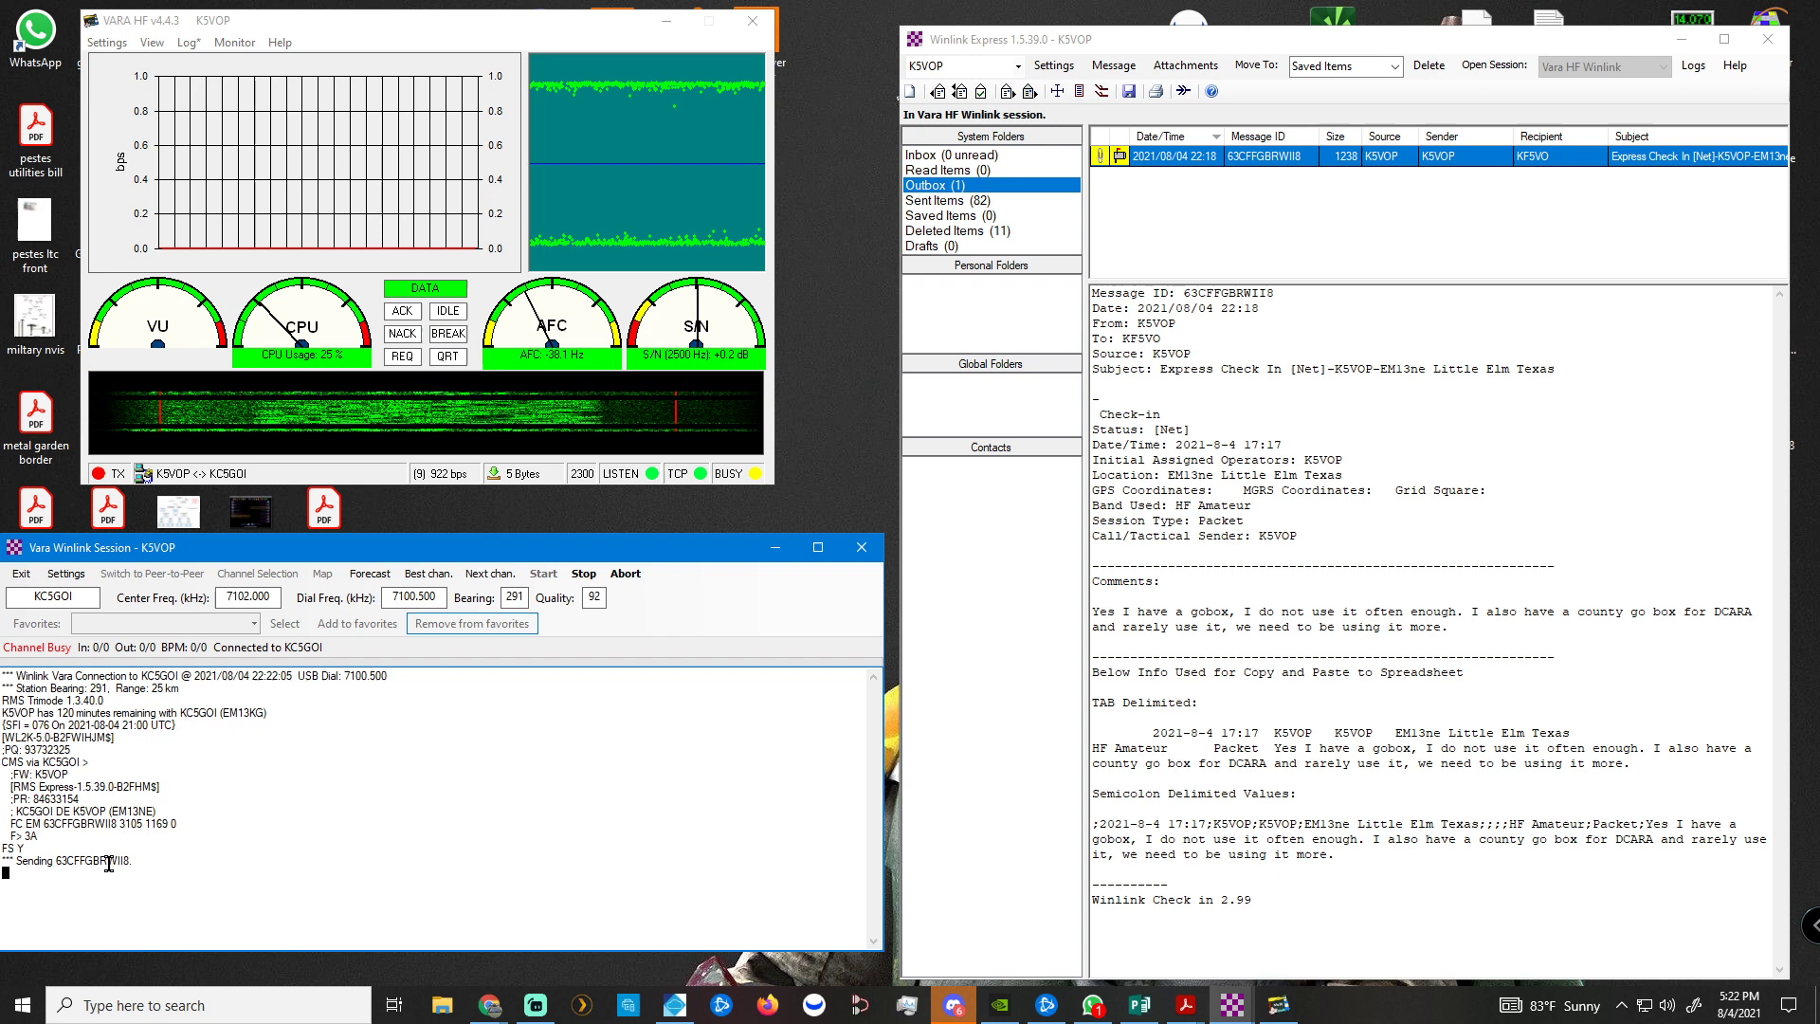
drag(153, 871, 16, 861)
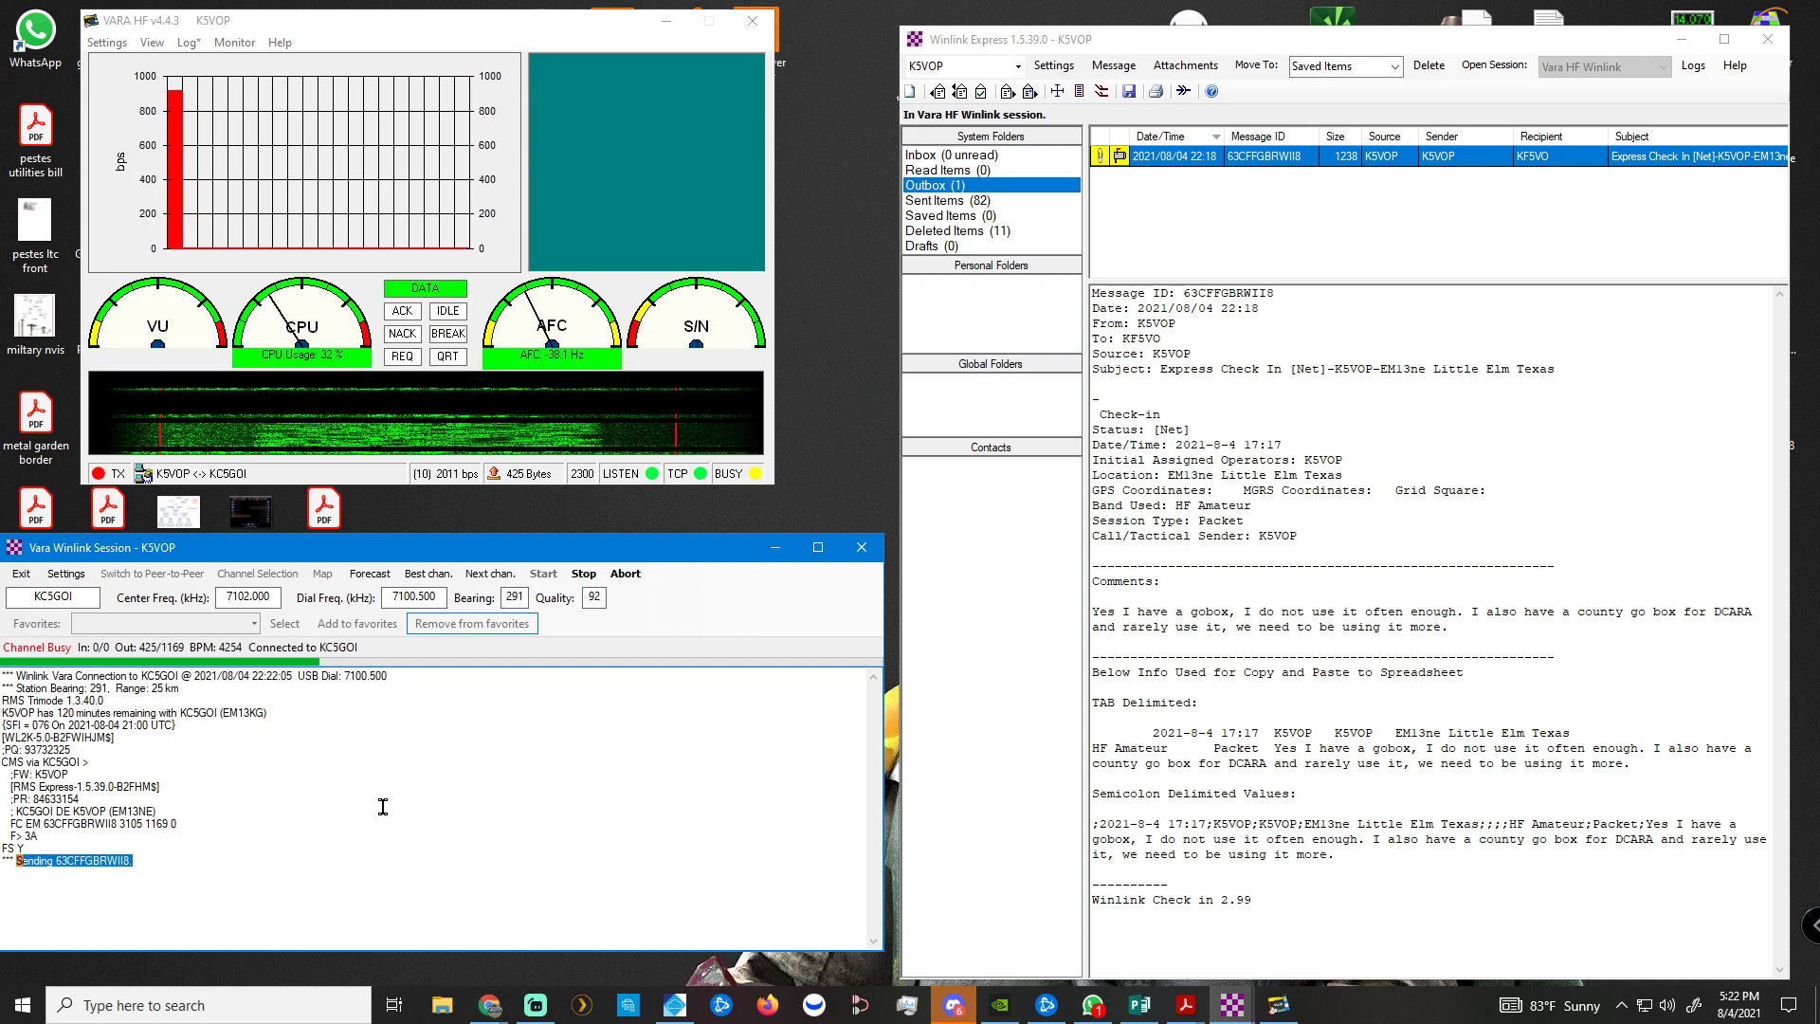
click(160, 812)
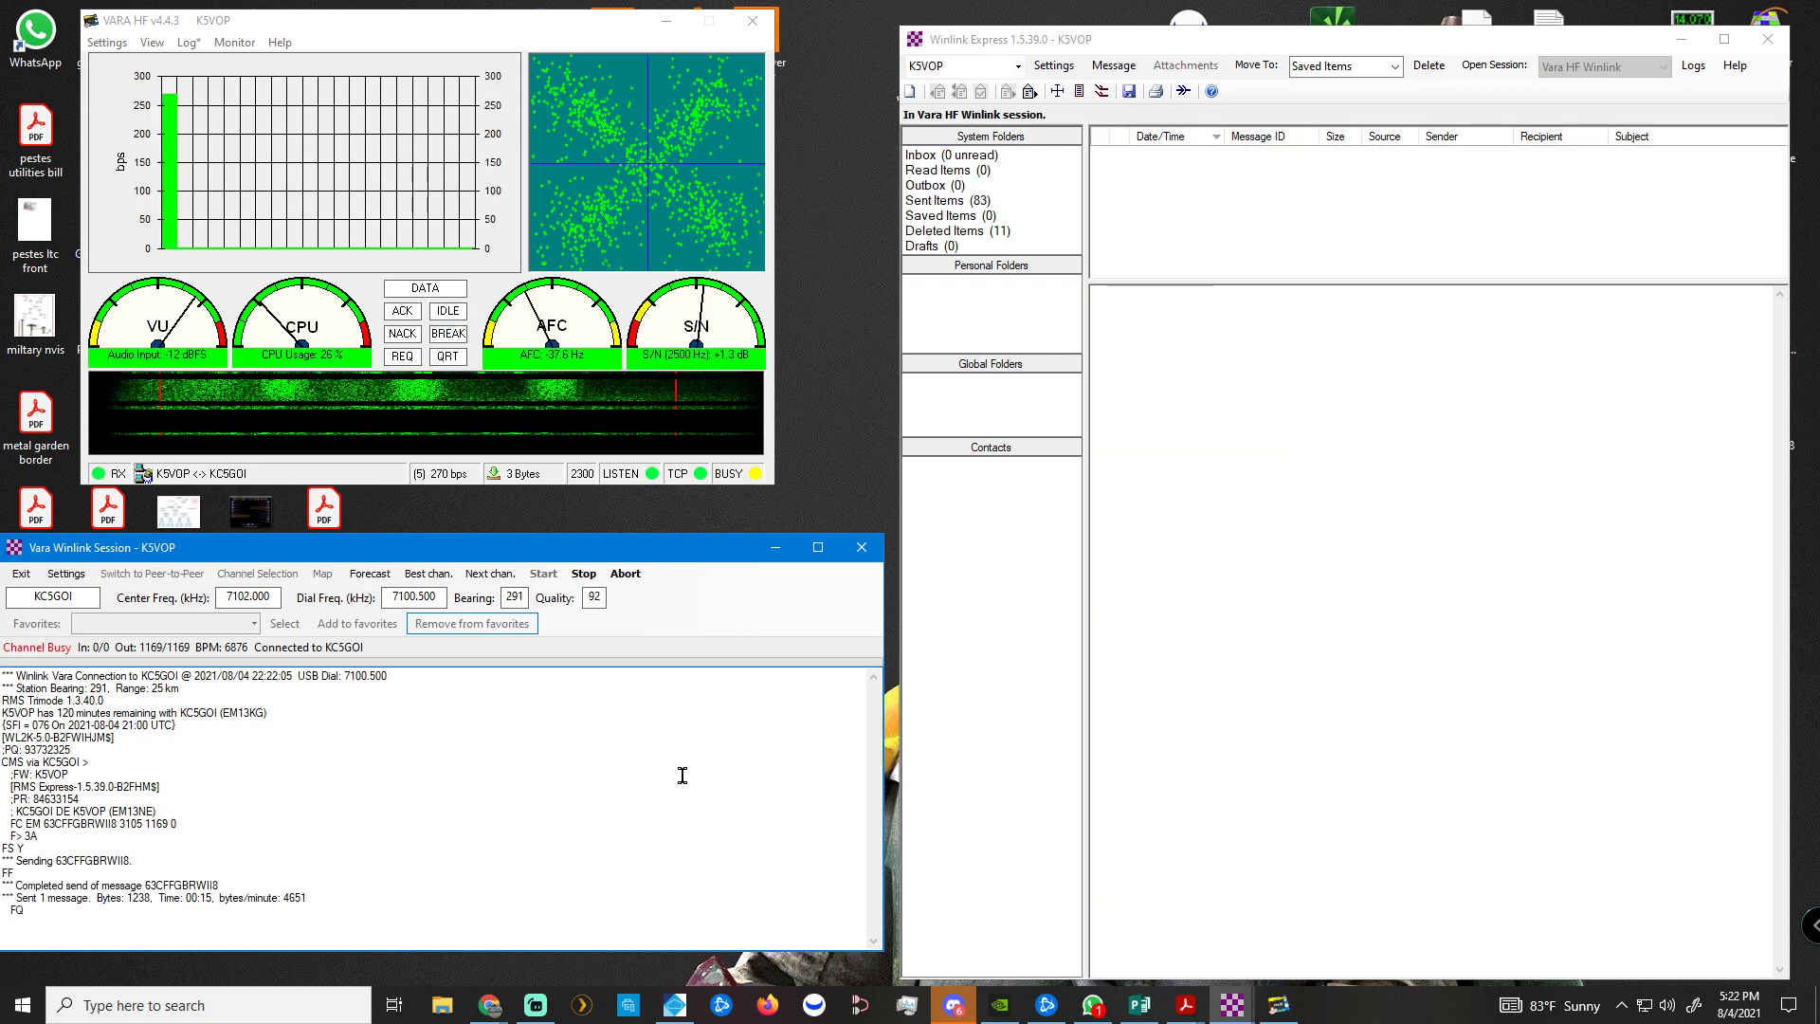
Check the Outbox, view the 2021/08/04, 2021/07/30 and 2021/07/28 Inbox messages, and return to the Outbox.
click(947, 190)
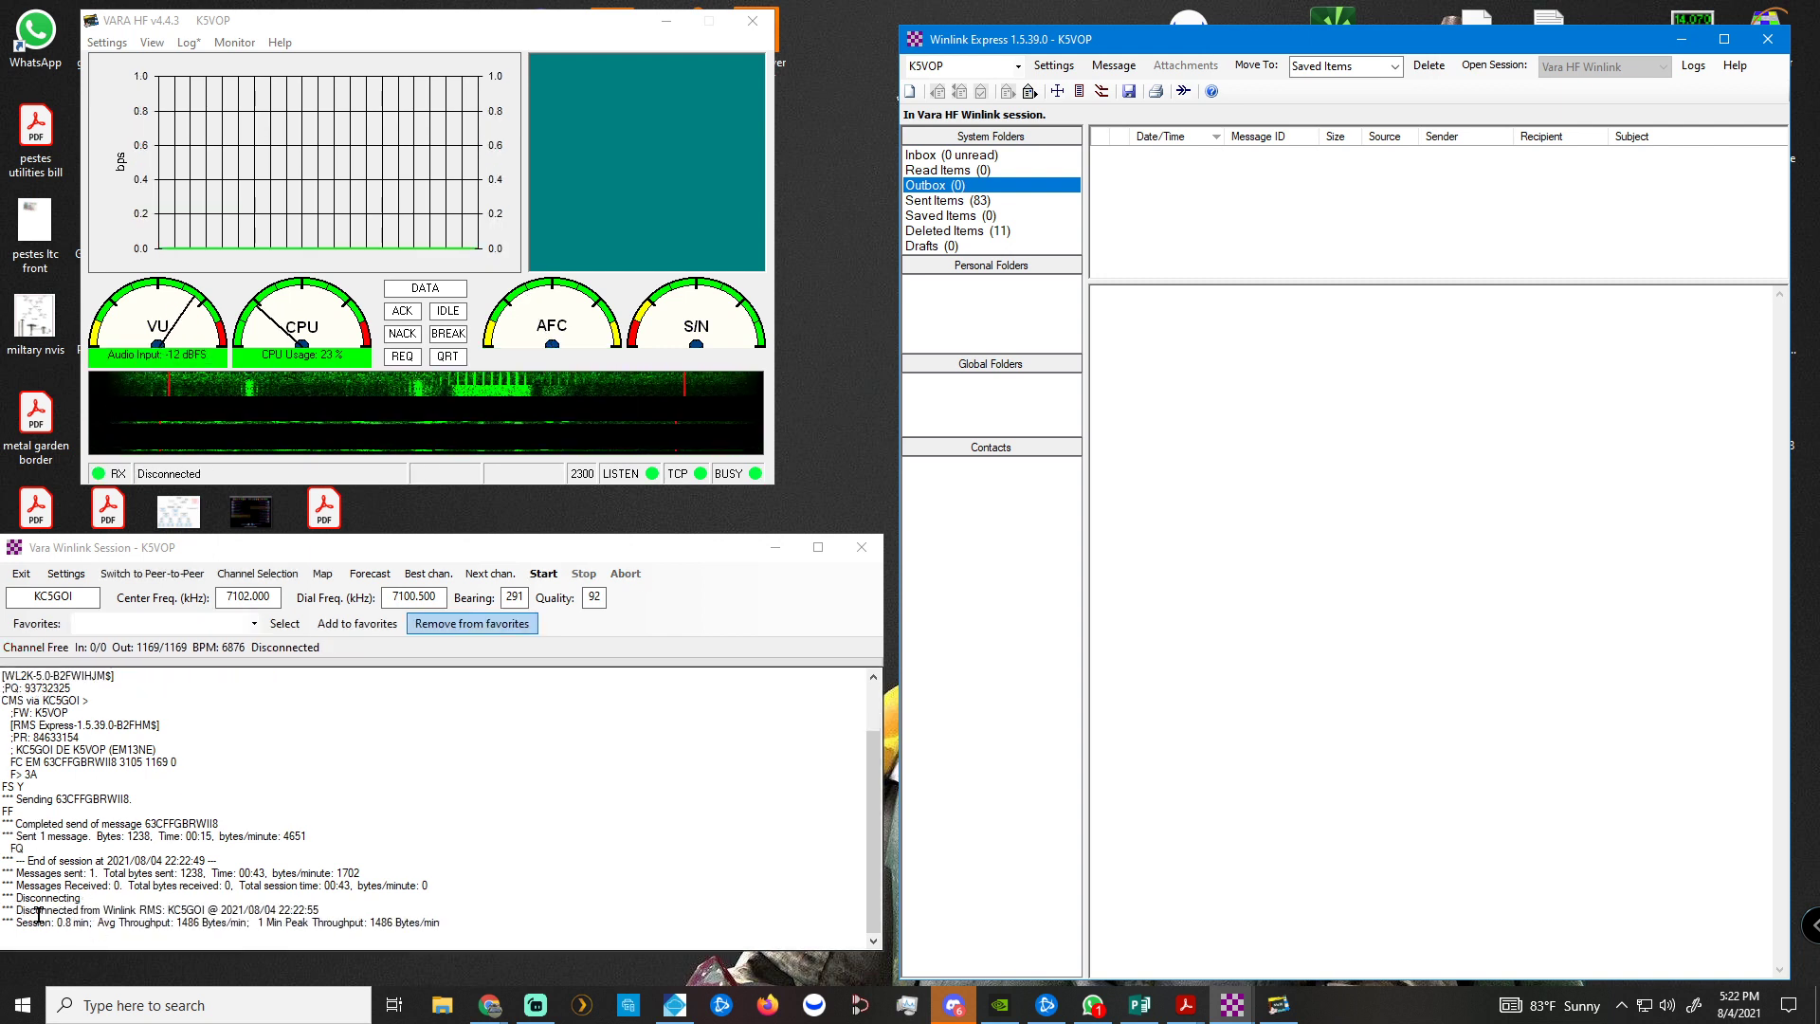
click(985, 158)
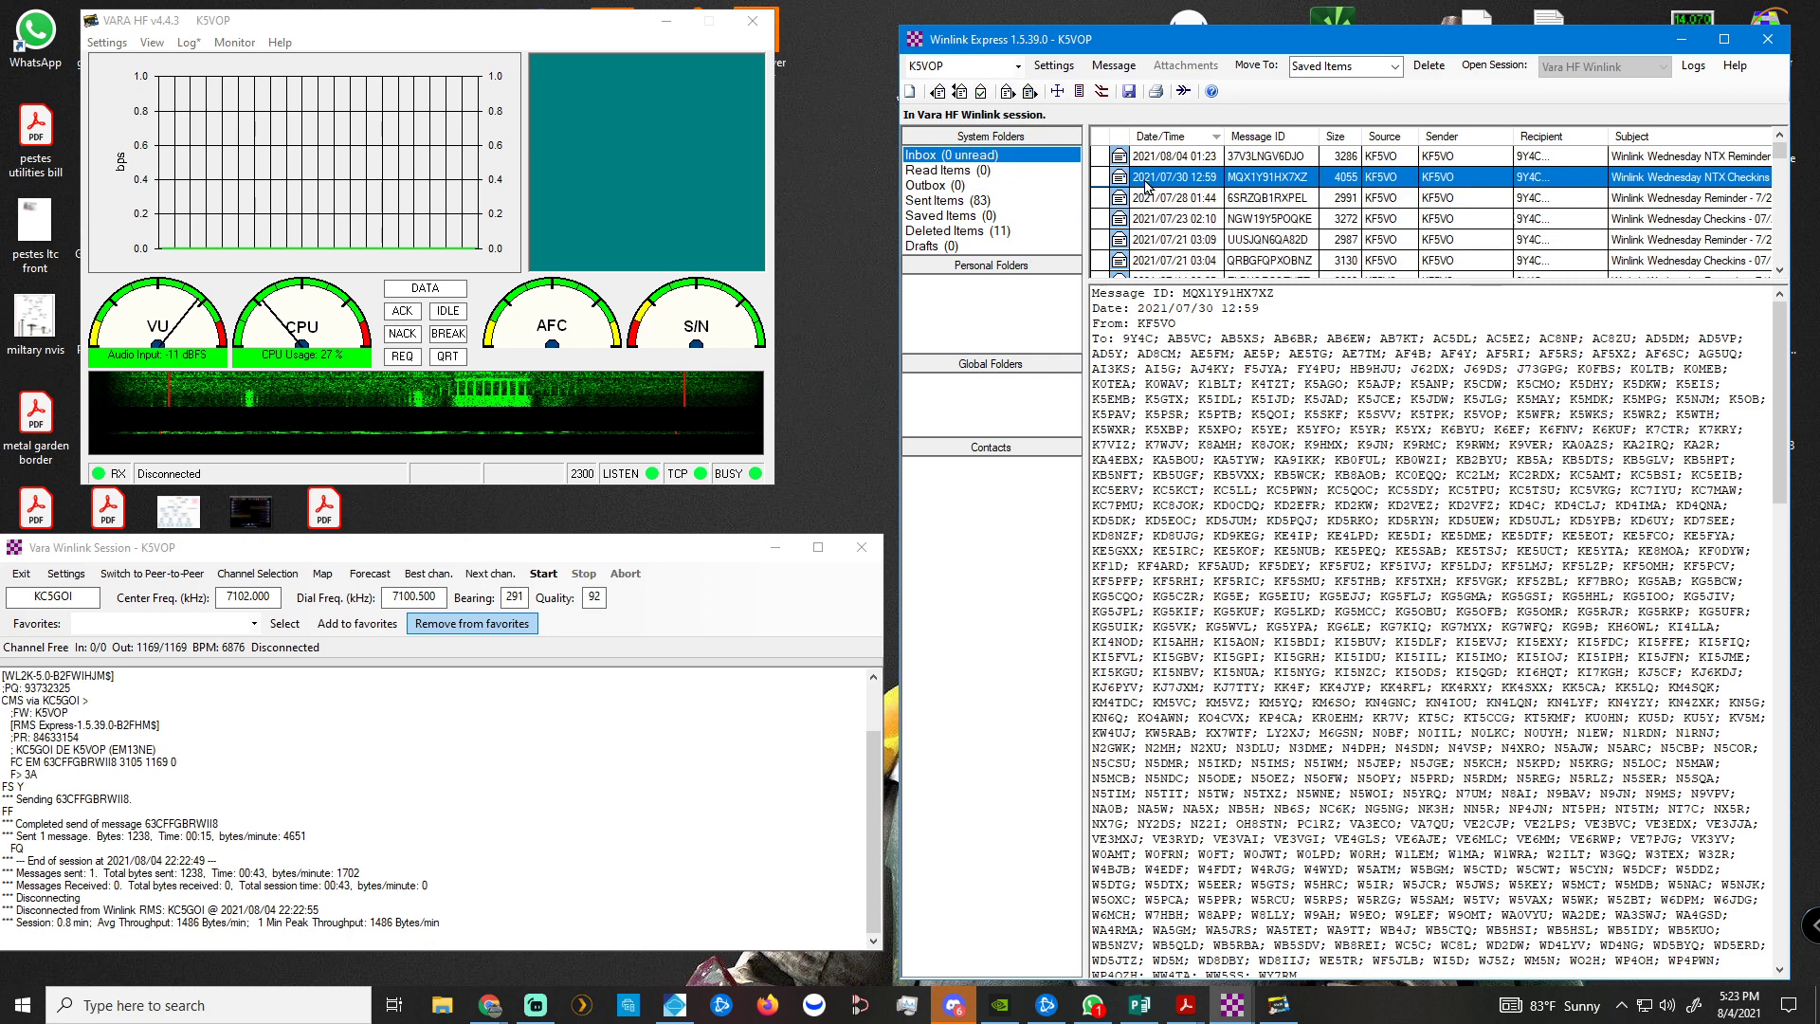
click(1161, 156)
click(1166, 185)
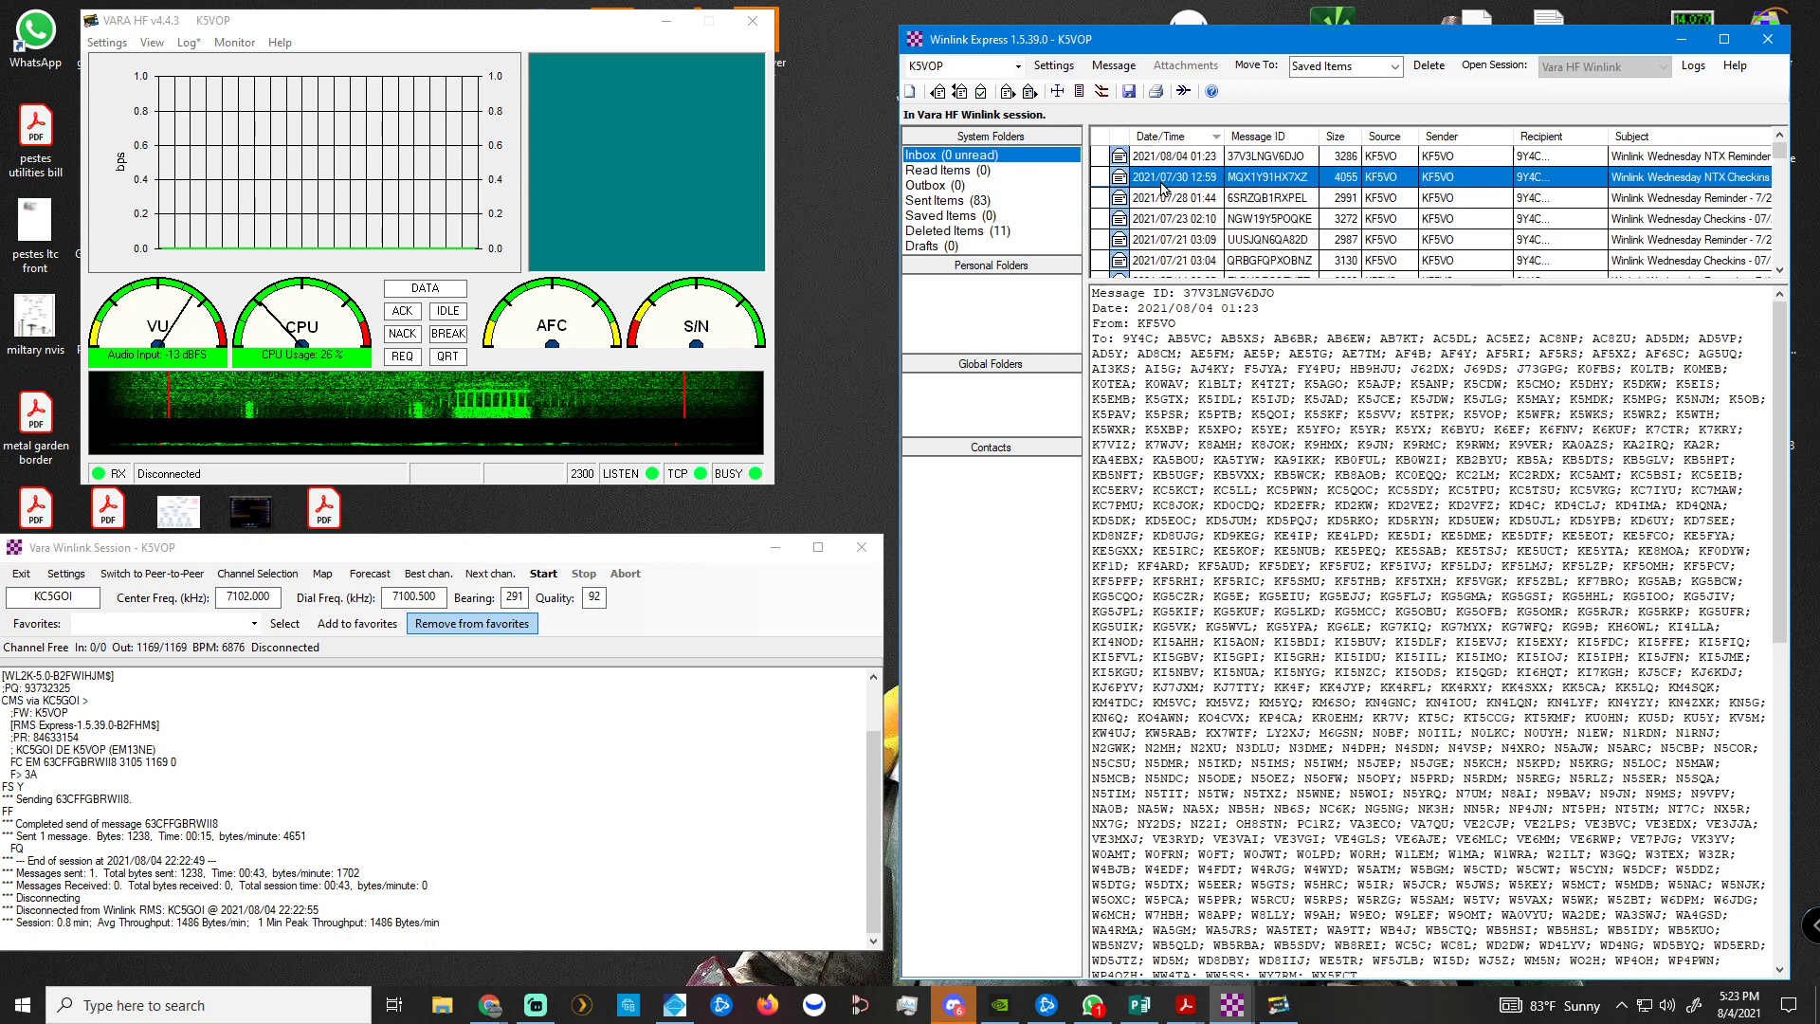
click(1172, 201)
click(947, 189)
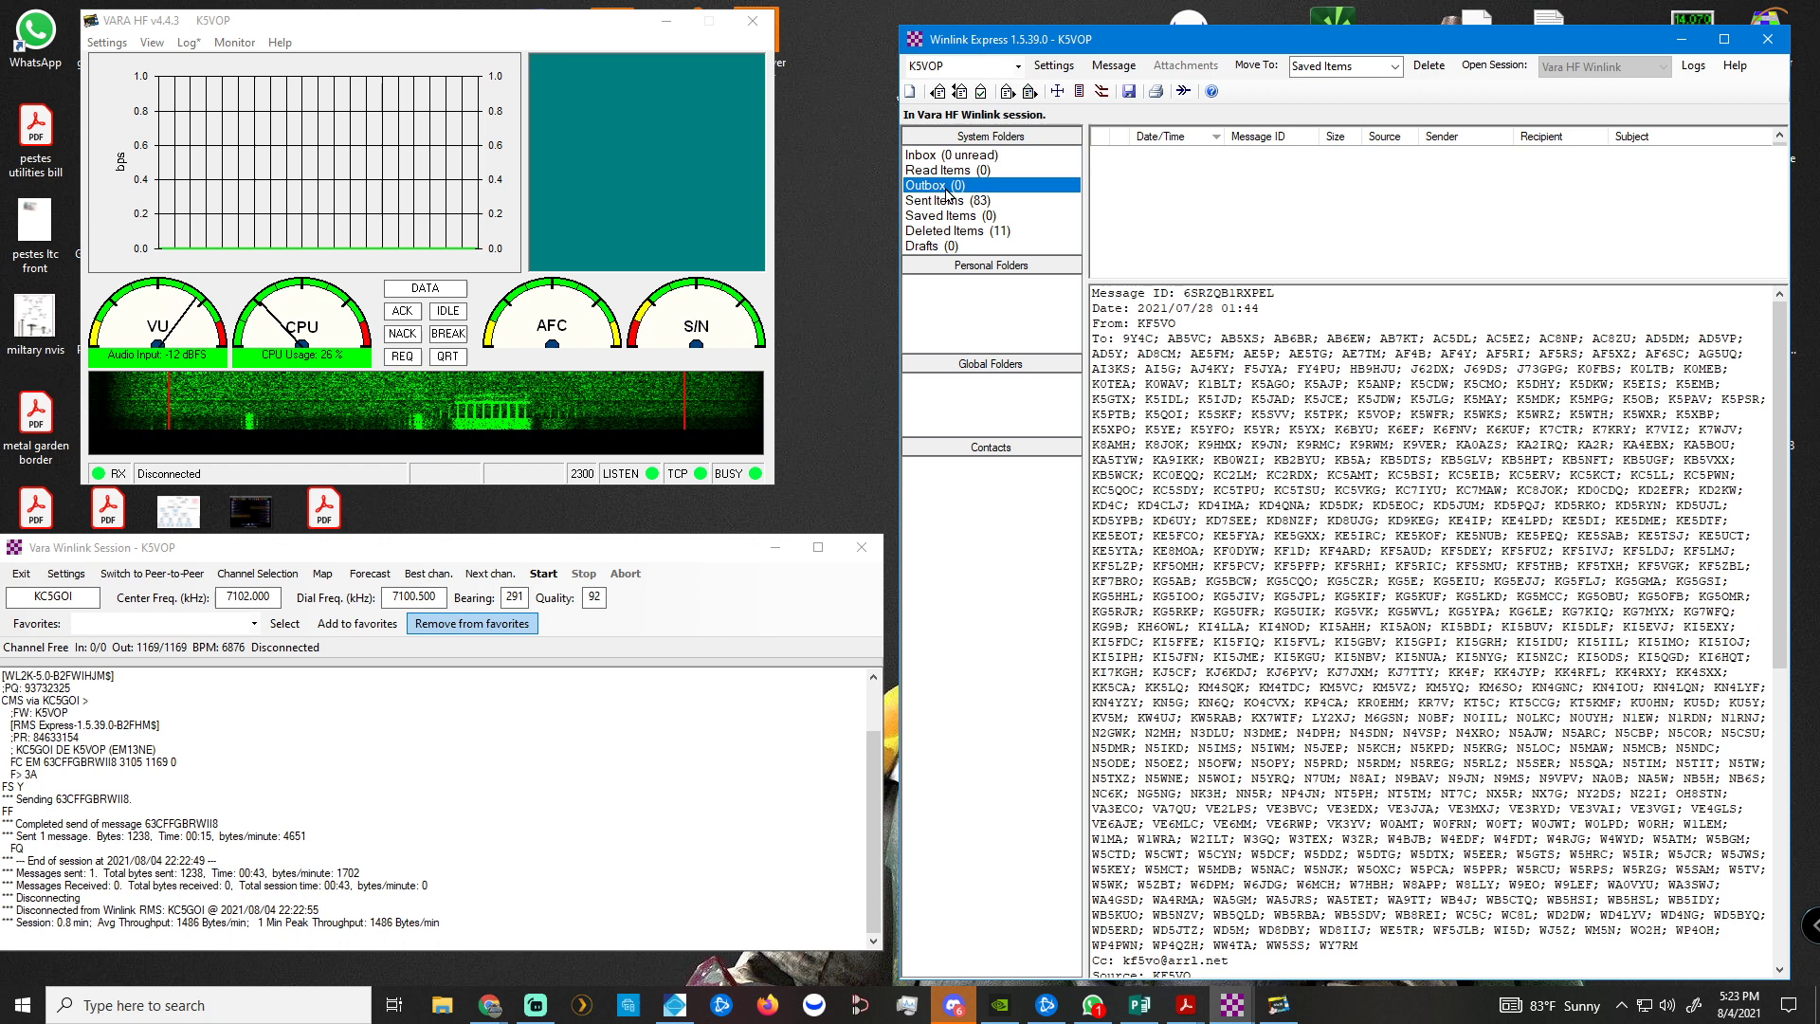